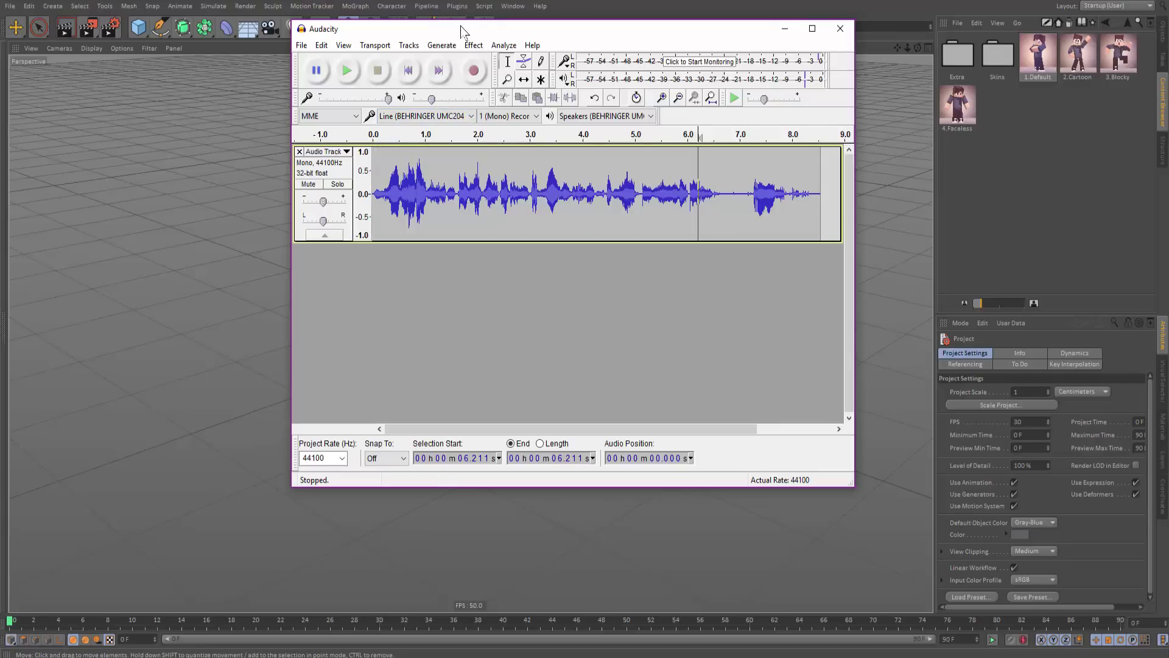
# Step: Select the voice recording from the track's start to about 8.05 s
pyautogui.moveTo(461, 30)
pyautogui.mouseDown()
pyautogui.moveTo(331, 66)
pyautogui.moveTo(451, 27)
pyautogui.moveTo(459, 11)
pyautogui.mouseUp()
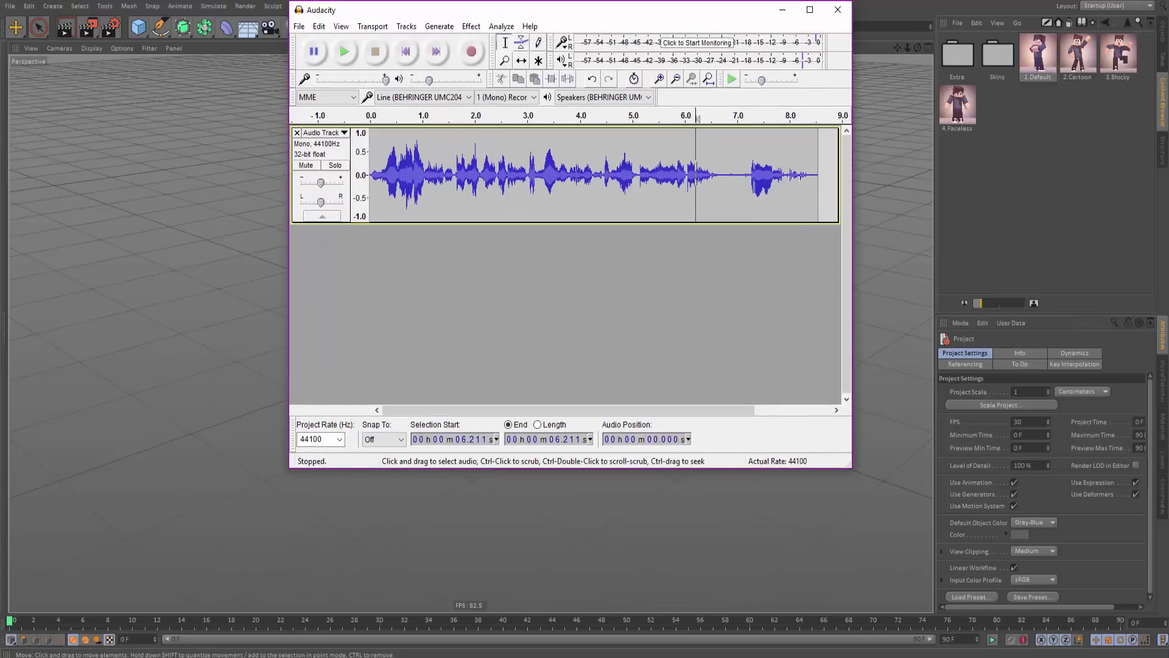
pyautogui.moveTo(792, 177); pyautogui.dragTo(365, 180)
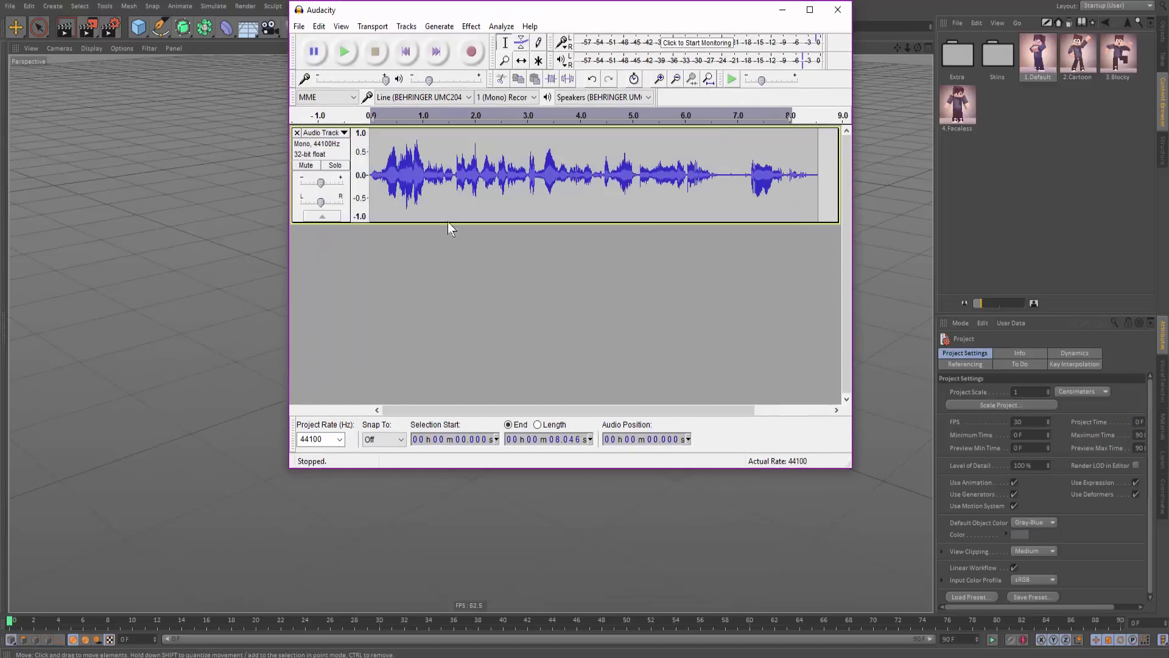
pyautogui.click(470, 27)
pyautogui.click(592, 259)
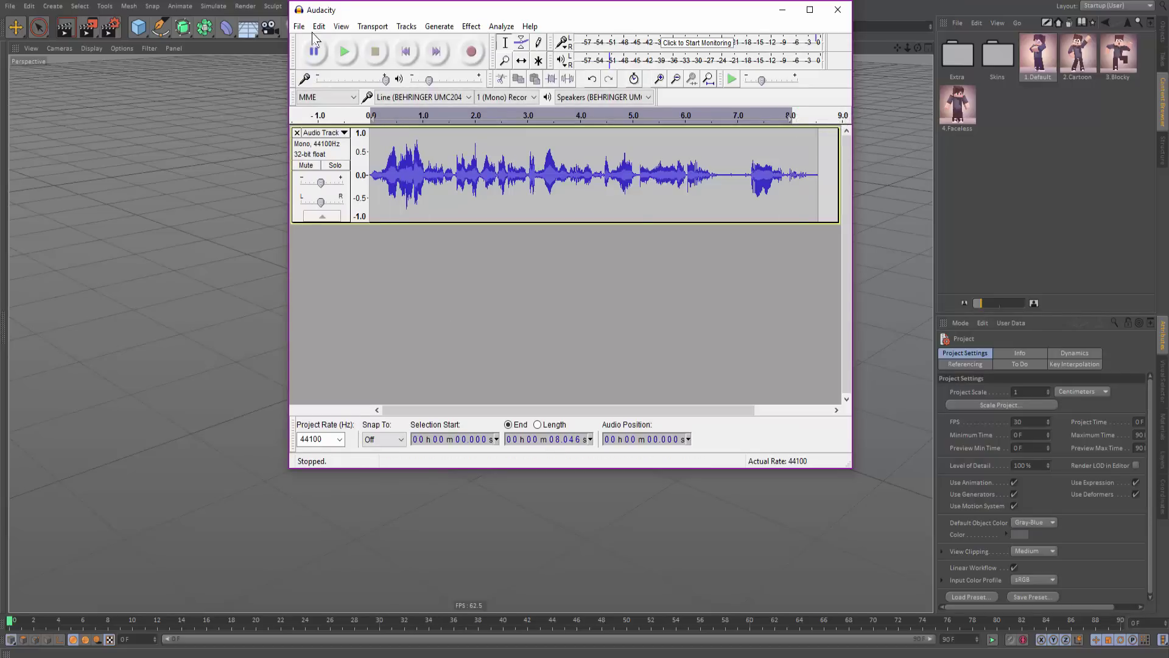
# Step: Review the available recording devices and keep the Line (BEHRINGER UMC204HD) input selected
pyautogui.click(420, 97)
pyautogui.click(420, 98)
pyautogui.click(420, 97)
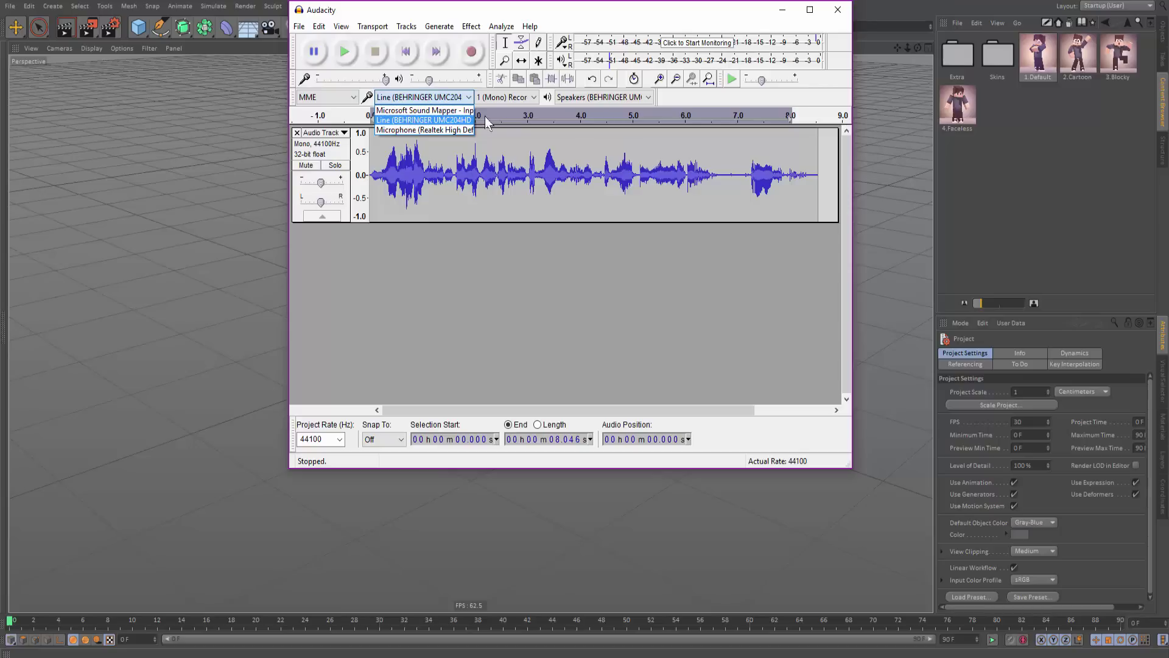
pyautogui.click(431, 125)
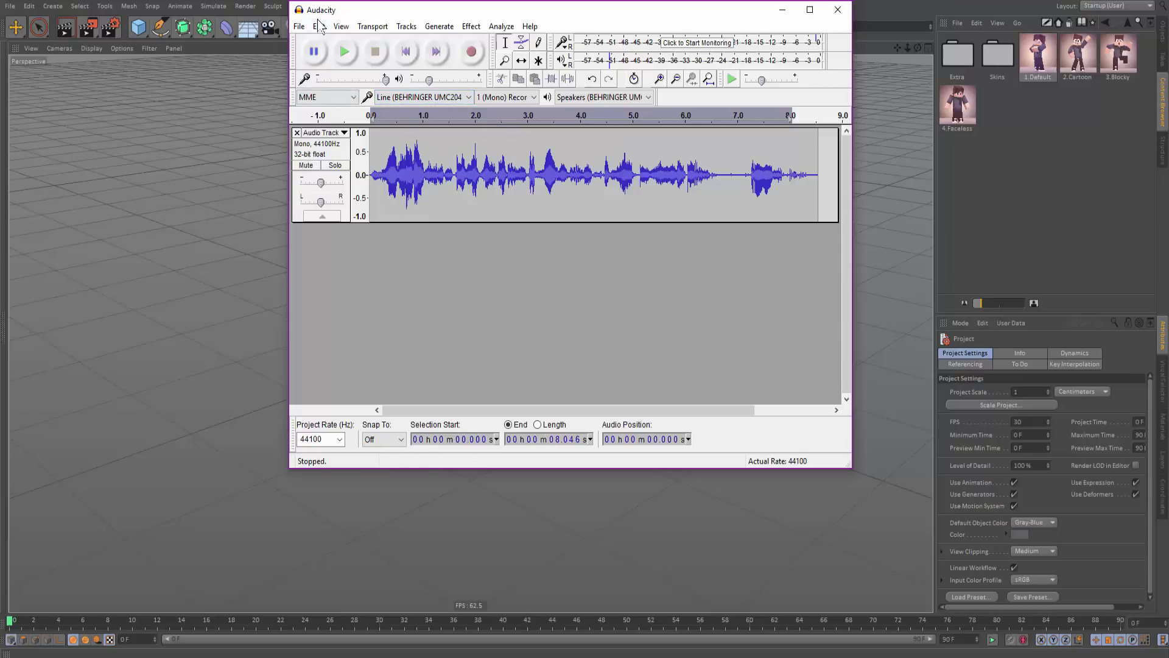
# Step: Start an audio export to the Desktop with AIFF (Apple) signed 16-bit PCM as the file type
pyautogui.click(299, 26)
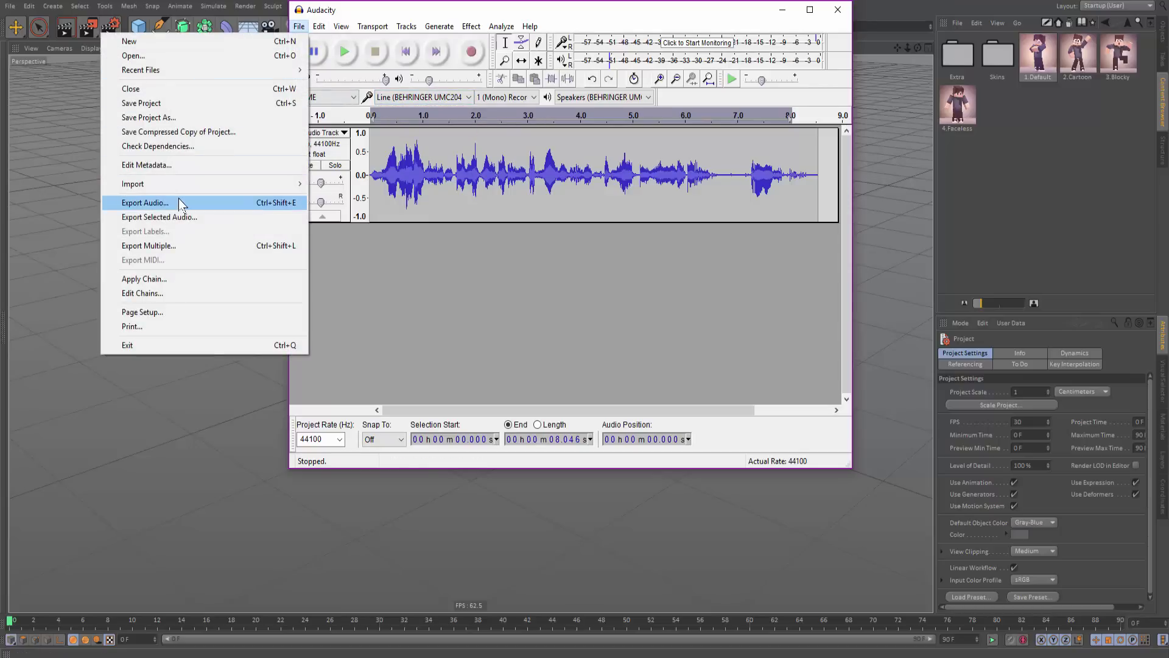
pyautogui.click(145, 203)
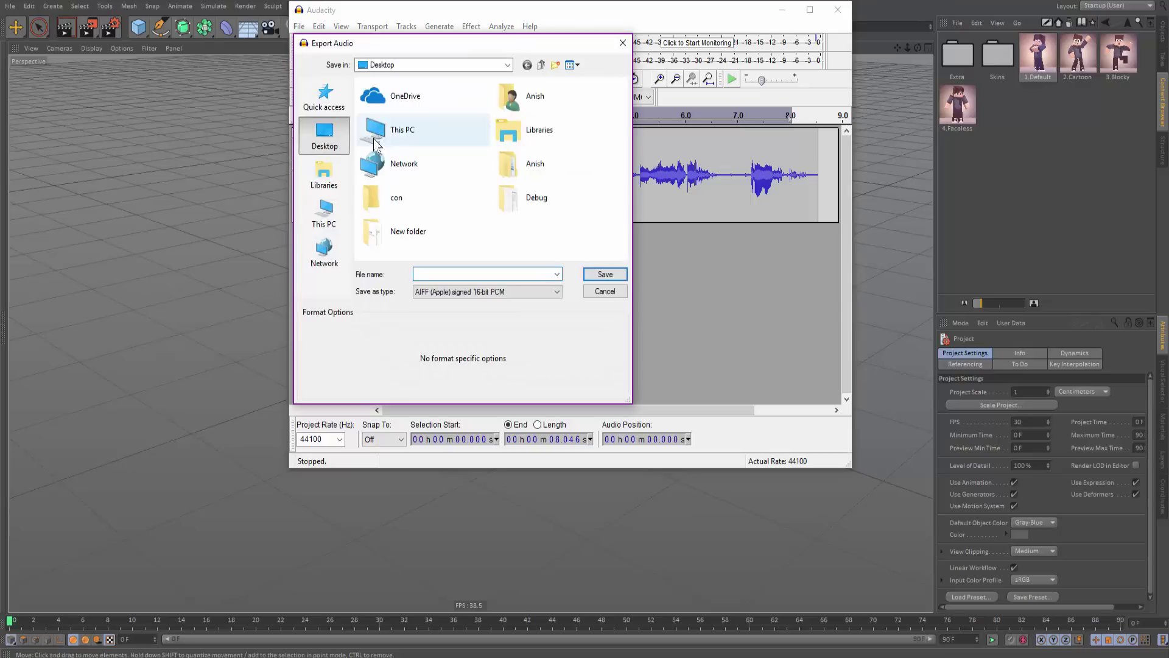
pyautogui.click(458, 293)
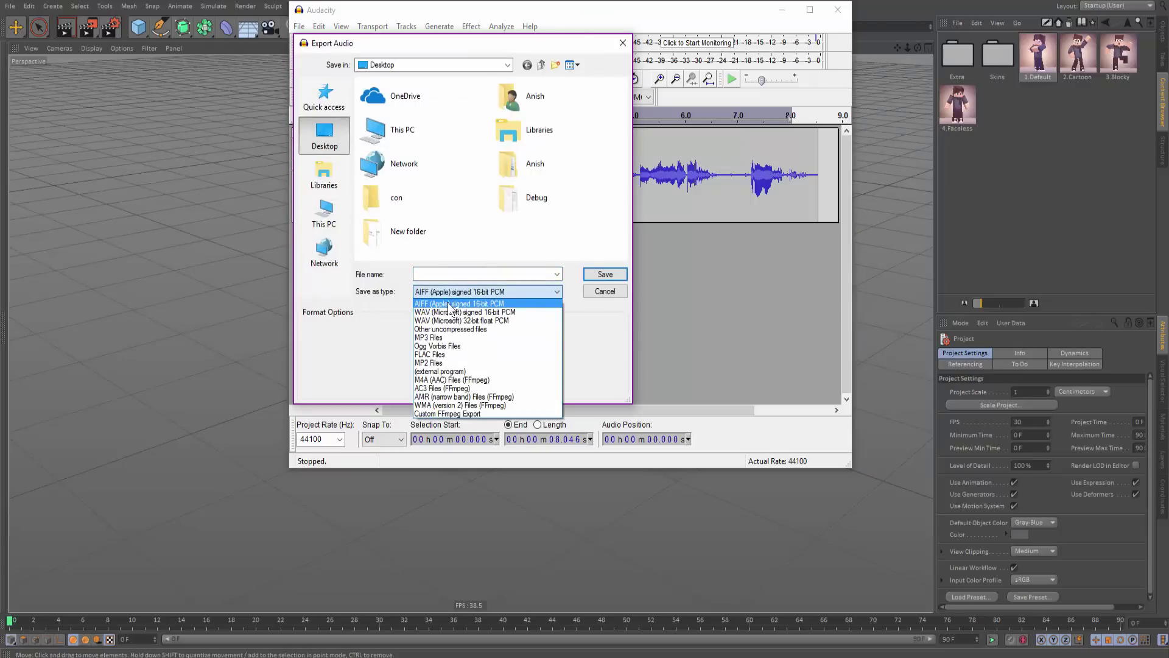
pyautogui.click(436, 305)
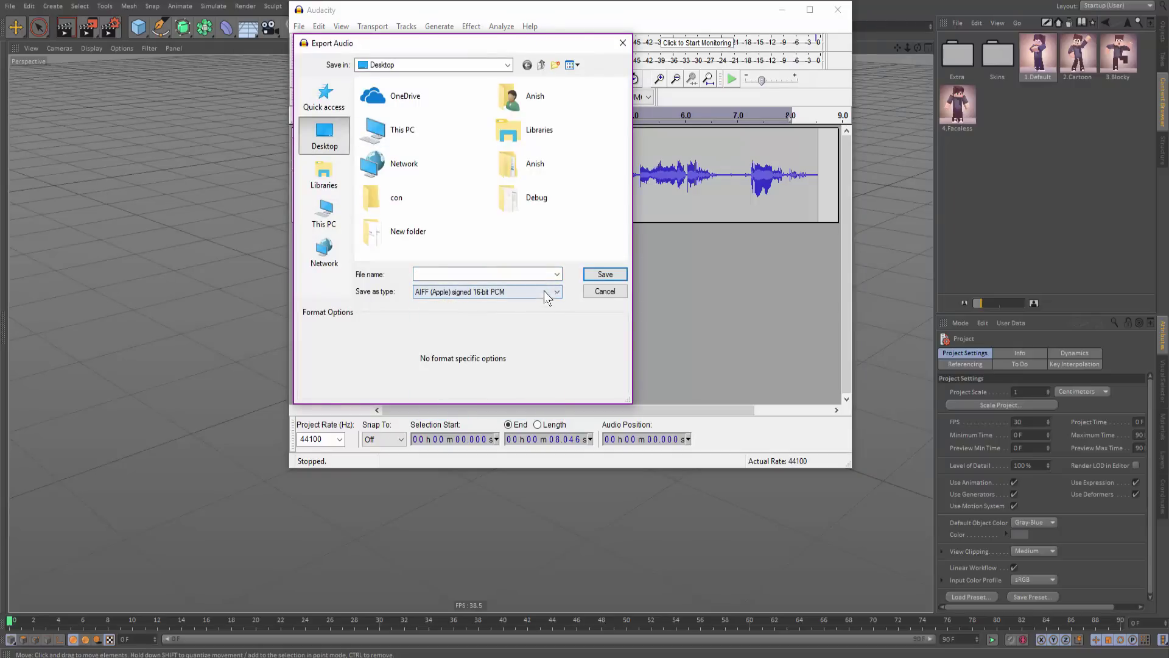
pyautogui.click(499, 293)
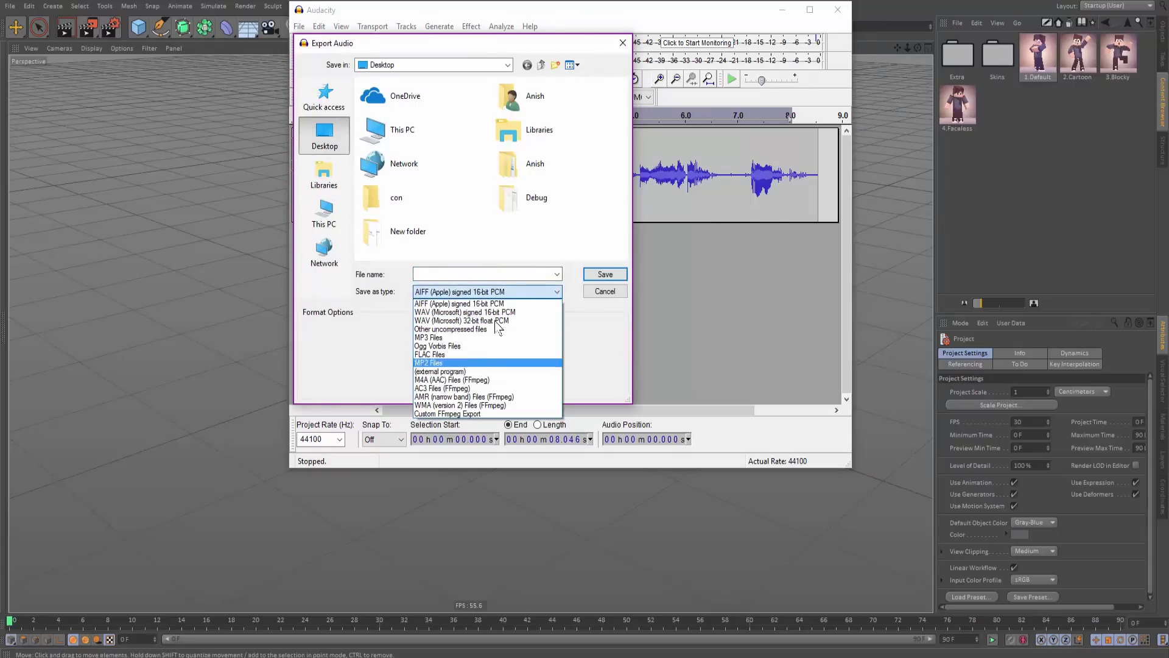
pyautogui.click(475, 305)
pyautogui.click(433, 292)
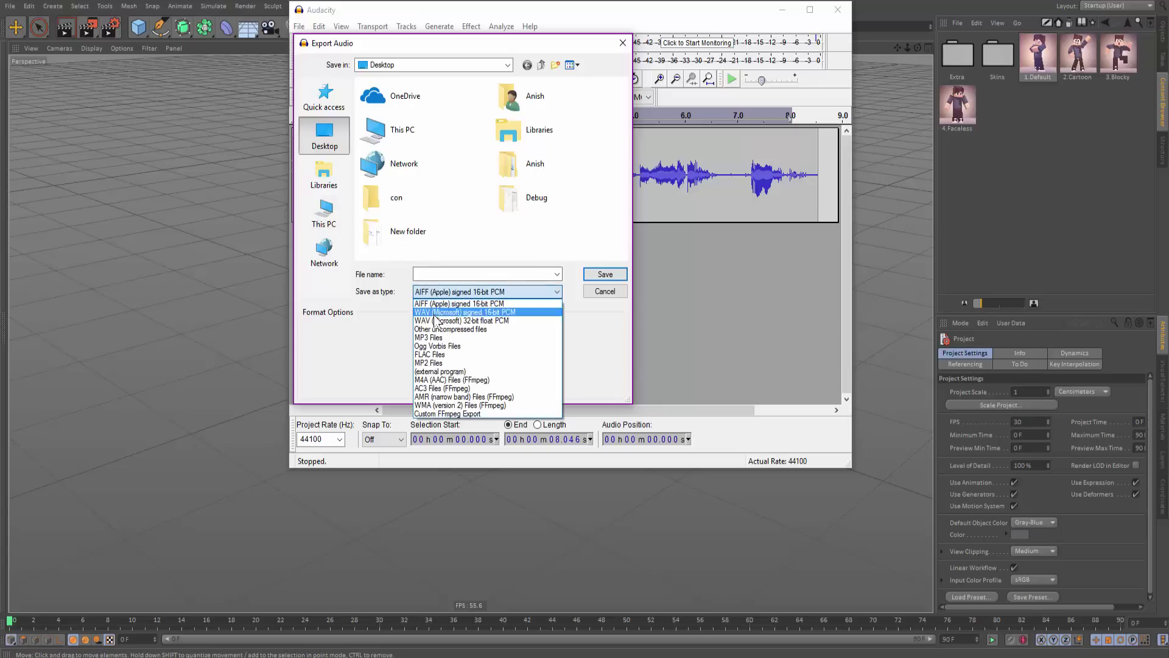
pyautogui.click(595, 340)
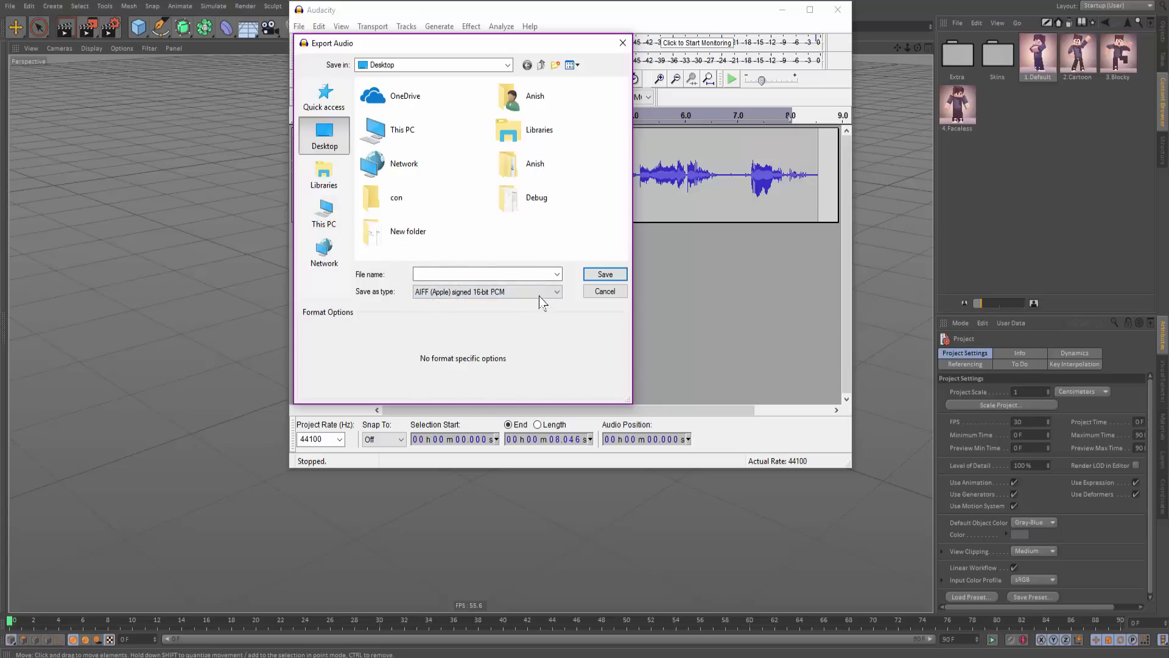
# Step: Export the audio file under the name Test, and close the audio editor without saving the project changes
pyautogui.click(502, 274)
pyautogui.write('Test')
pyautogui.press('Return')
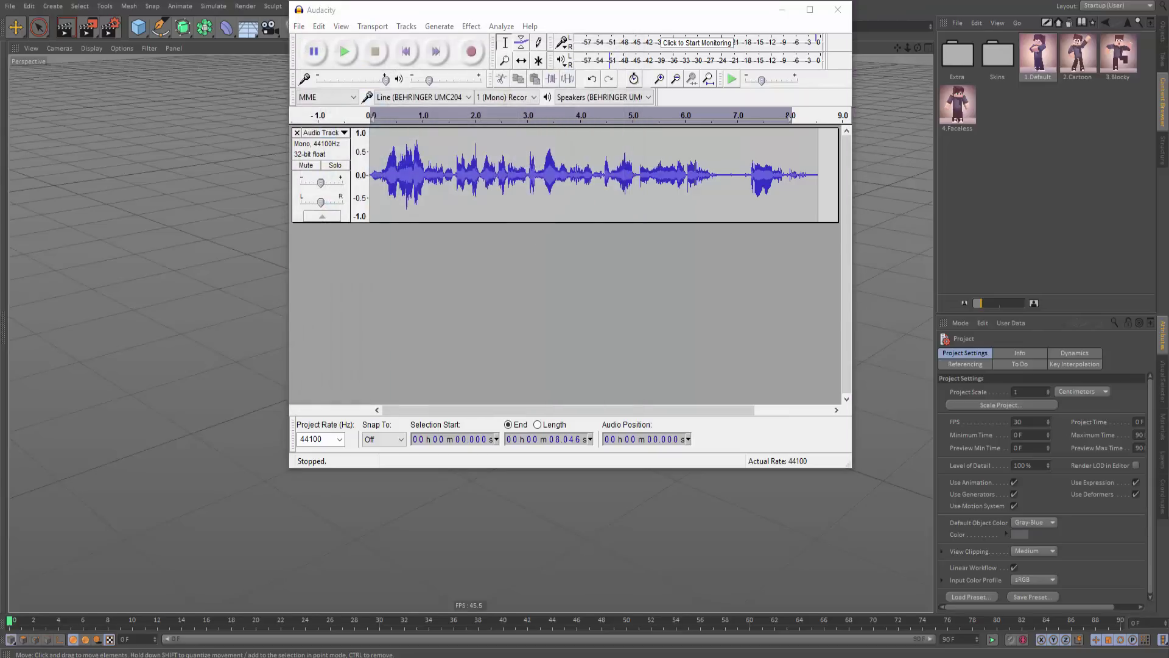
pyautogui.click(557, 346)
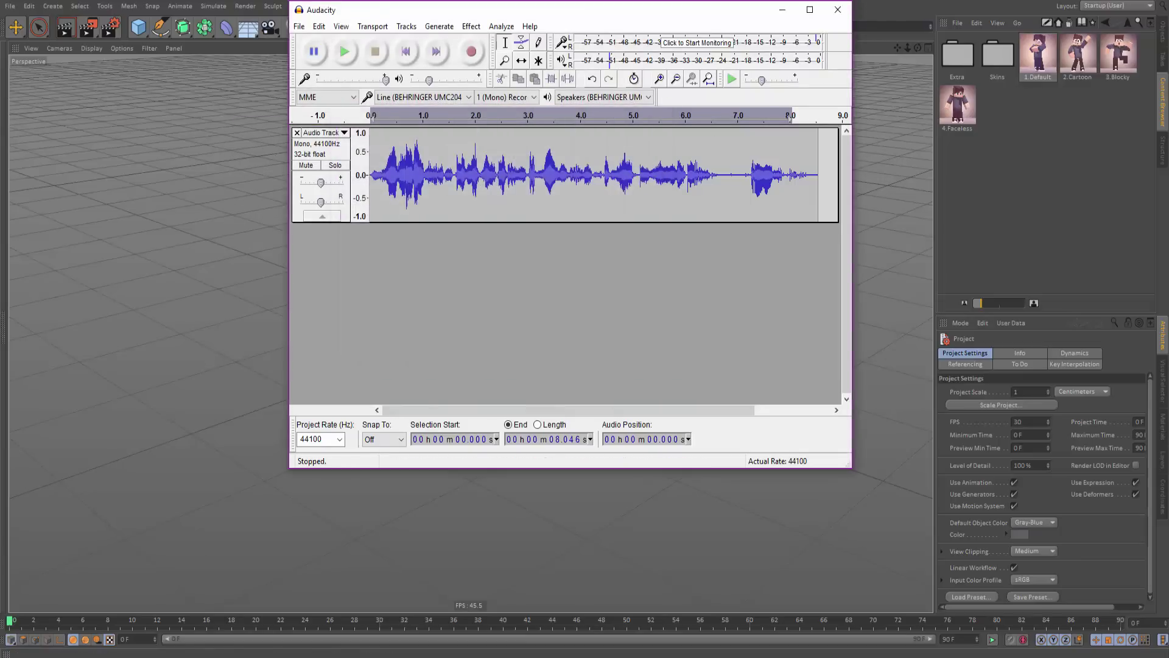
pyautogui.click(838, 10)
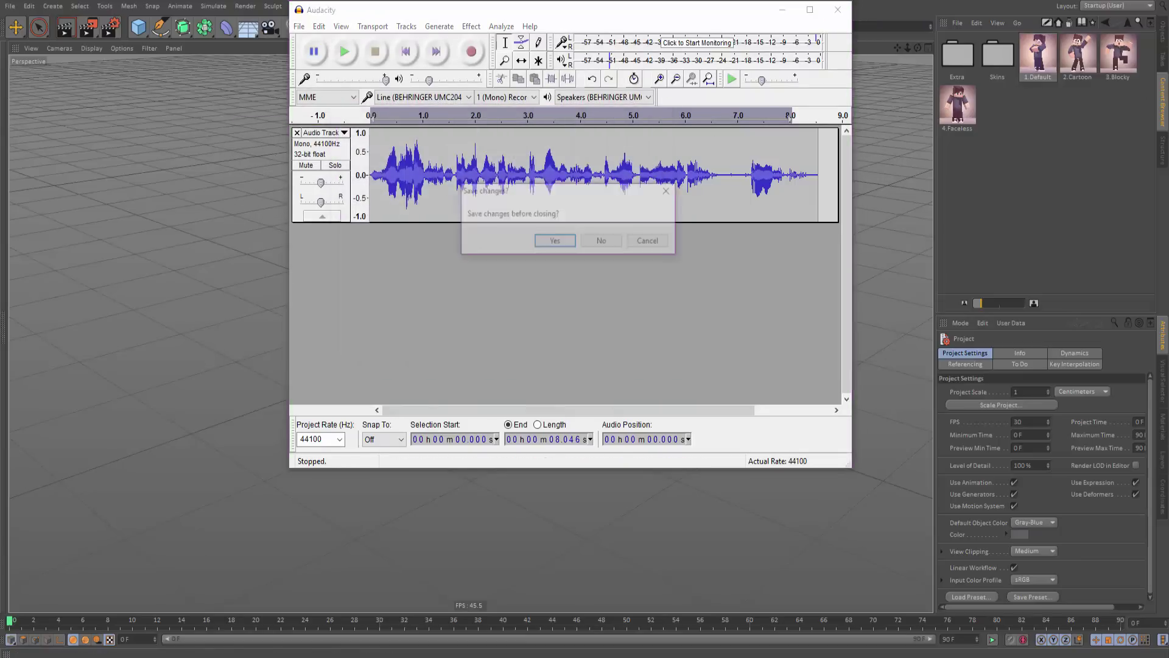
pyautogui.click(606, 242)
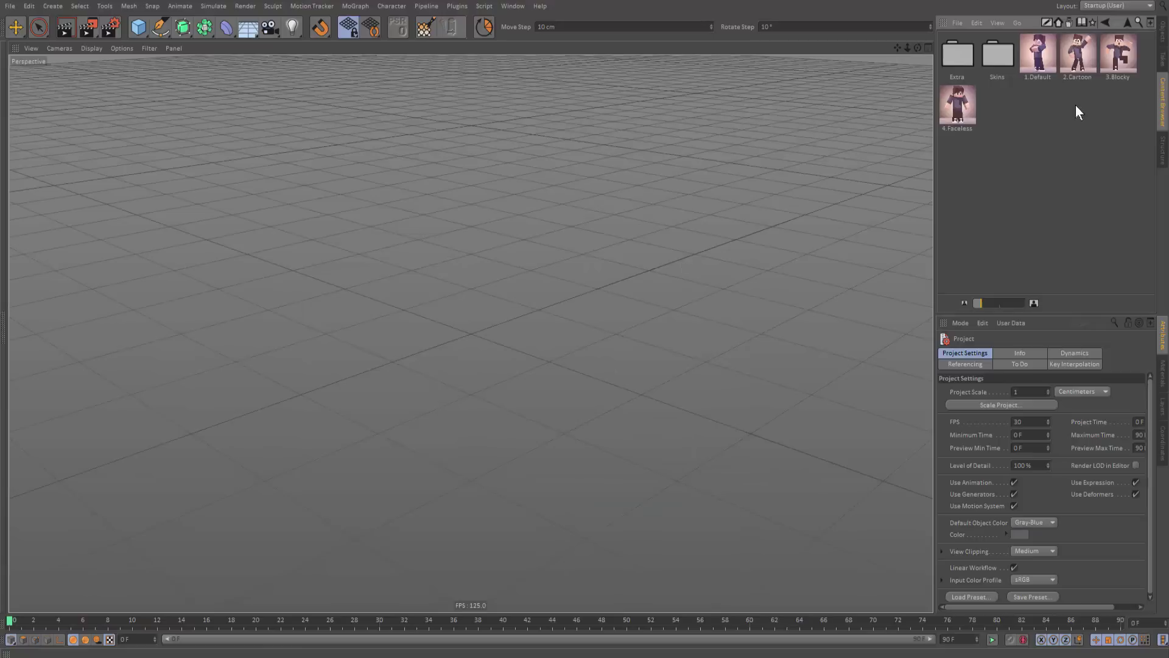
# Step: In Cinema 4D, load the 1.Default character rig and switch its tier to X3.Animate-70fps
pyautogui.click(1038, 52)
pyautogui.keyDown('alt'); pyautogui.moveTo(561, 258); pyautogui.dragTo(563, 120); pyautogui.keyUp('alt')
pyautogui.scroll(4, 564, 121)
pyautogui.click(883, 66)
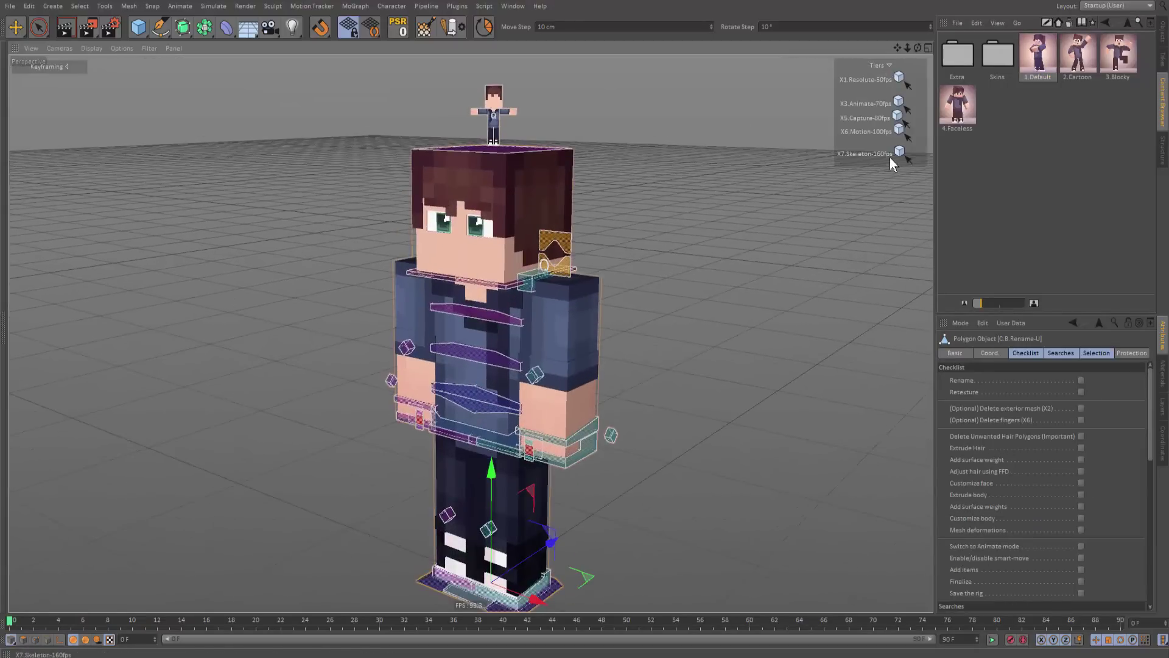
pyautogui.click(887, 108)
pyautogui.click(723, 159)
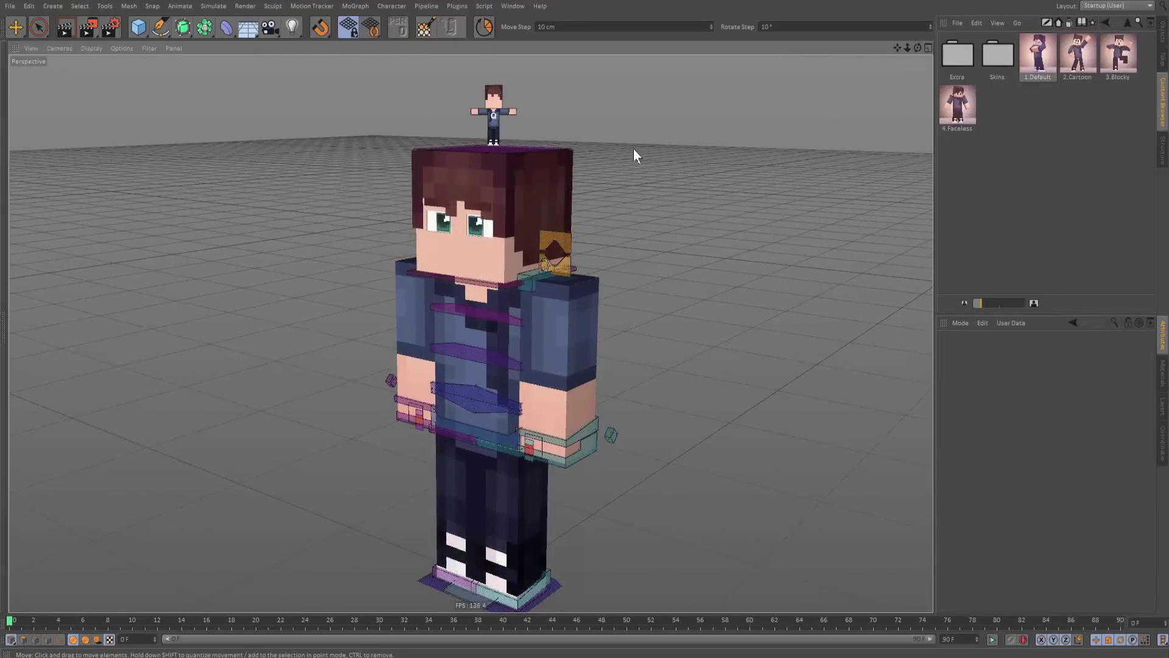
# Step: Select the miniature body controller above the character's head and turn on Lip Sync in its Head settings
pyautogui.scroll(3, 487, 165)
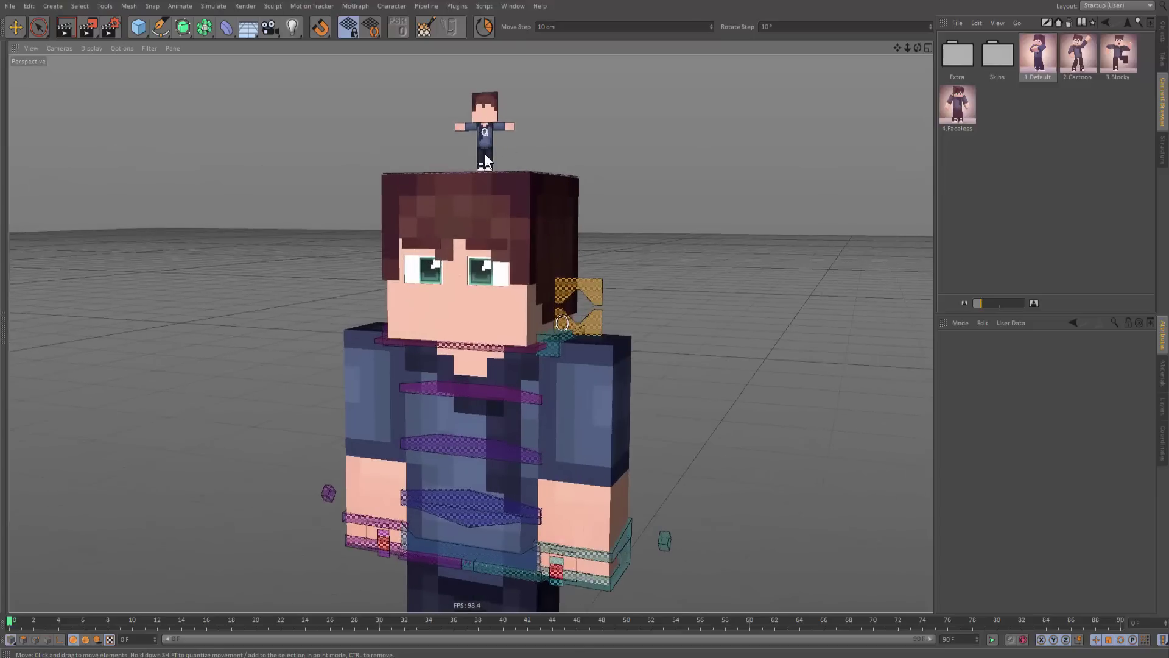
pyautogui.click(485, 153)
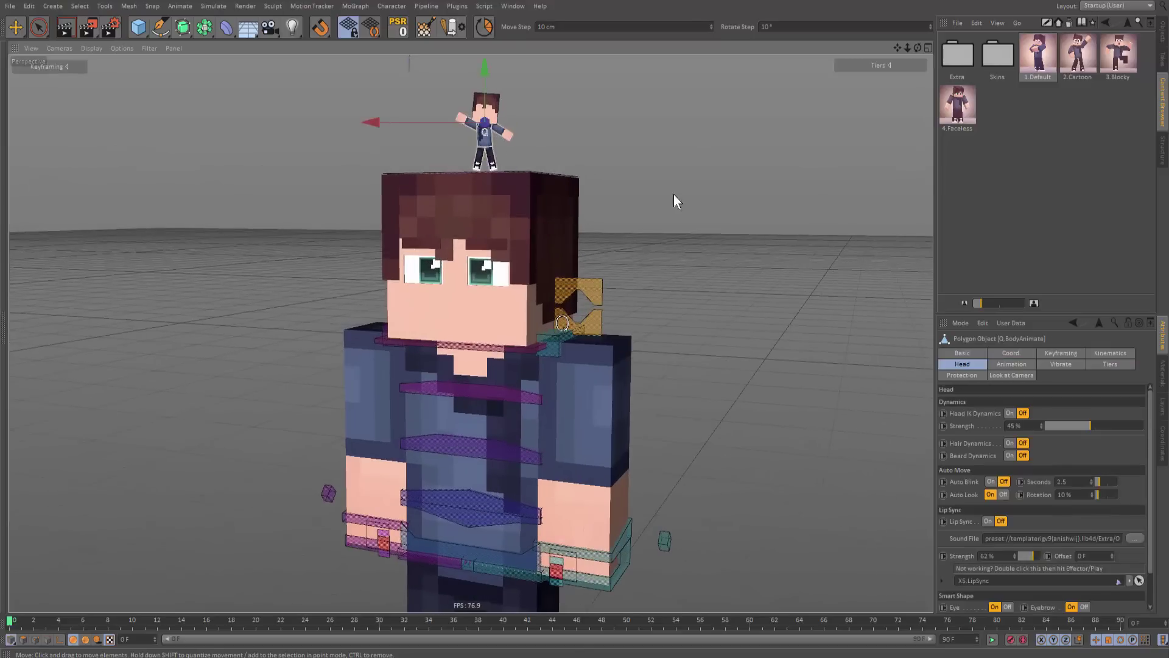
pyautogui.click(1022, 364)
pyautogui.click(975, 365)
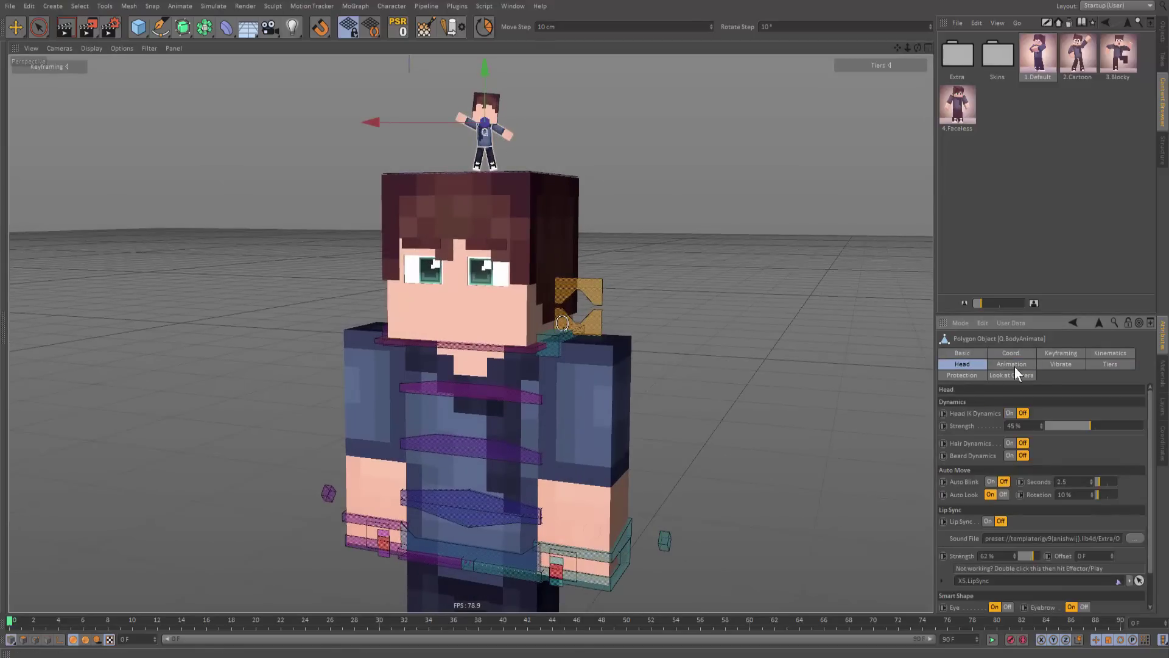
pyautogui.scroll(-1, 1035, 500)
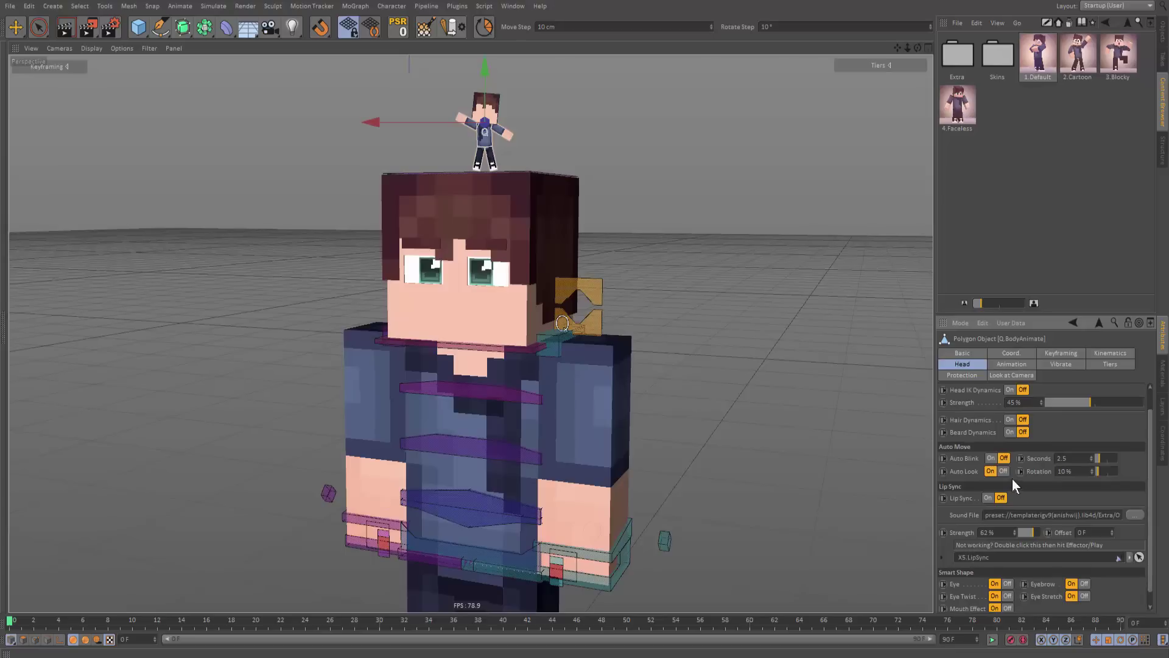
pyautogui.scroll(-1, 1012, 477)
pyautogui.click(988, 485)
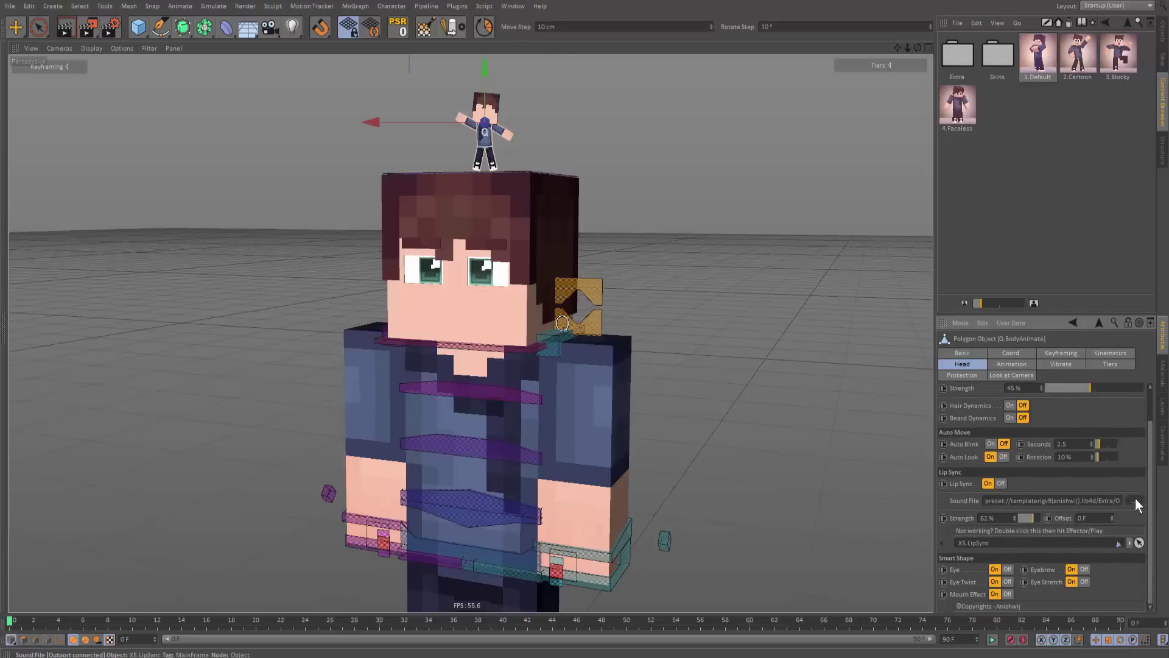
# Step: Load Test.aiff from the Desktop as the sound file for the lip sync
pyautogui.click(1135, 500)
pyautogui.scroll(-2, 341, 171)
pyautogui.doubleClick(142, 237)
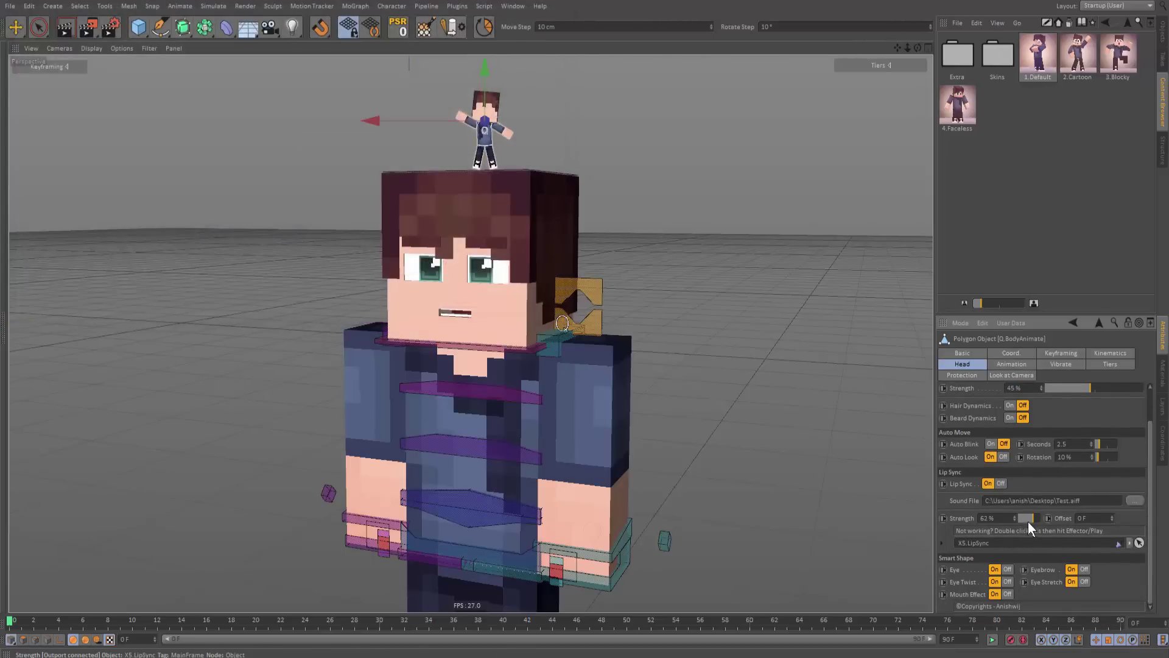
# Step: Examine the Effector settings of the linked X5.LipSync object down to its sound playback option, and collapse them again
pyautogui.click(941, 543)
pyautogui.scroll(-5, 971, 548)
pyautogui.scroll(5, 989, 466)
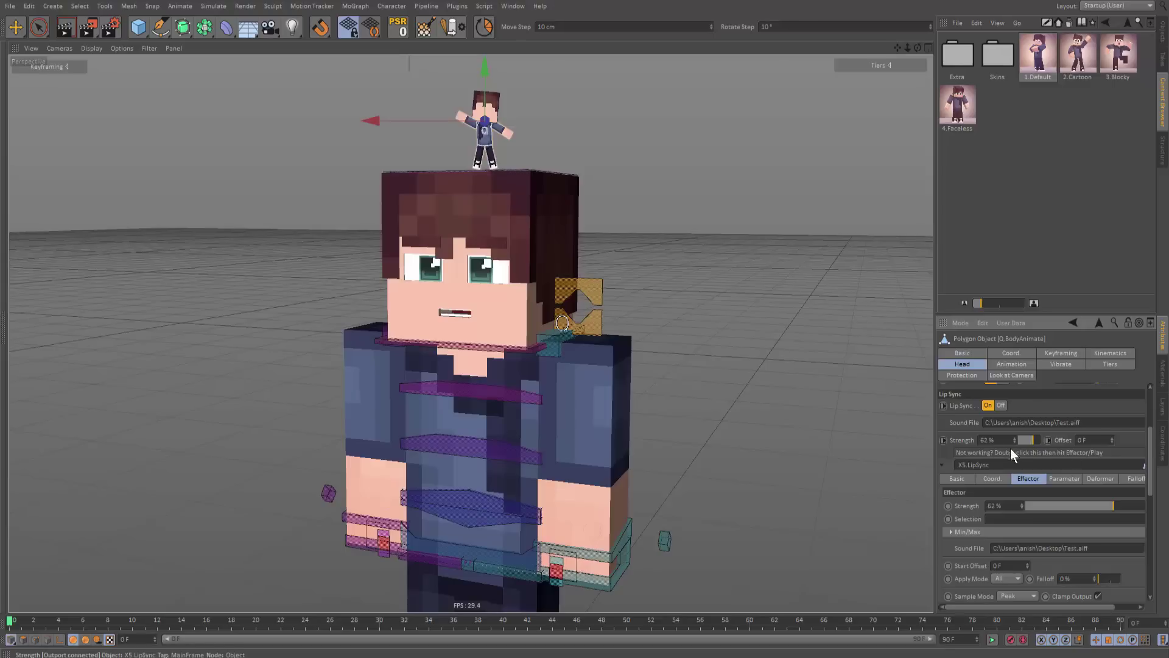
pyautogui.scroll(-8, 1021, 488)
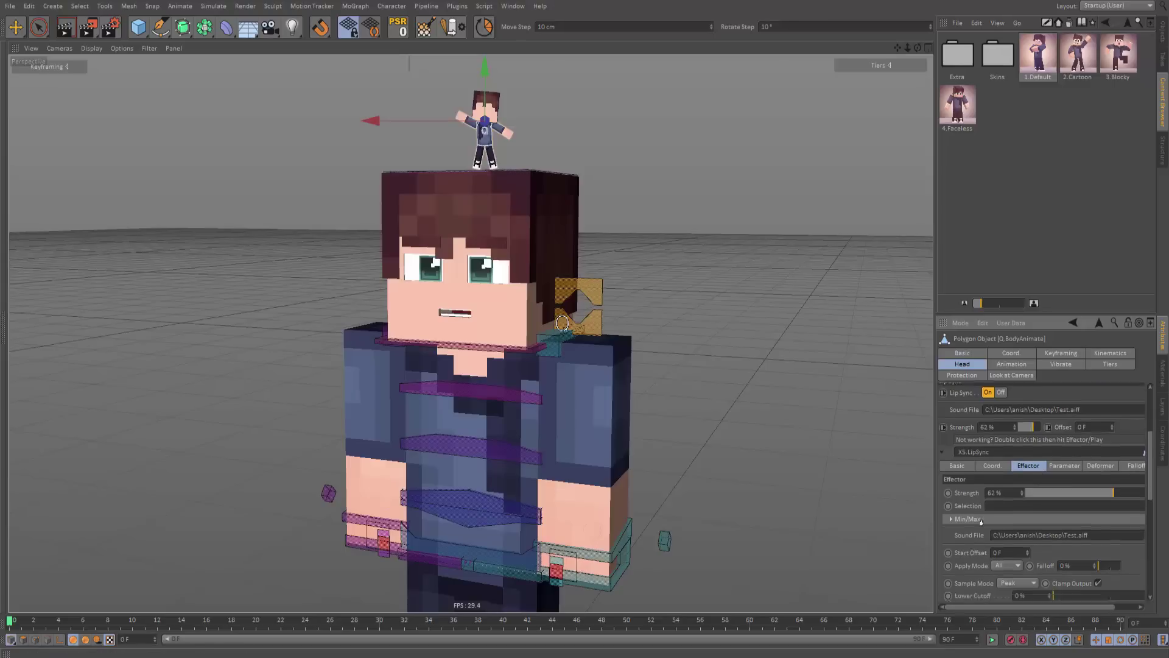
pyautogui.scroll(-1, 992, 482)
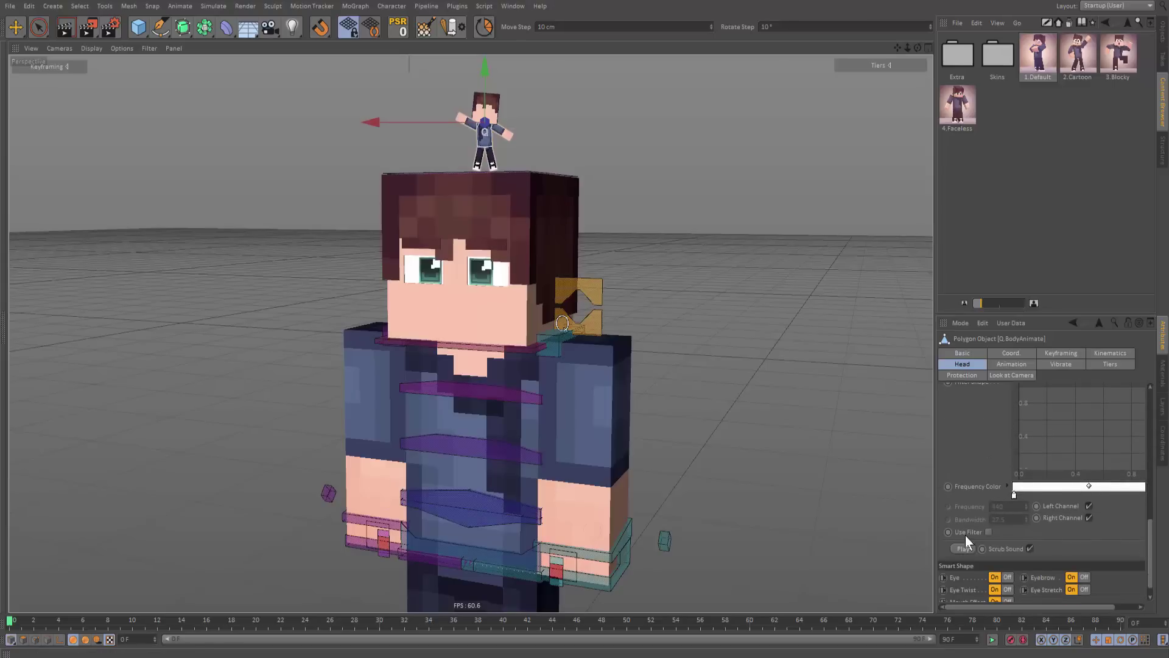
pyautogui.scroll(6, 966, 548)
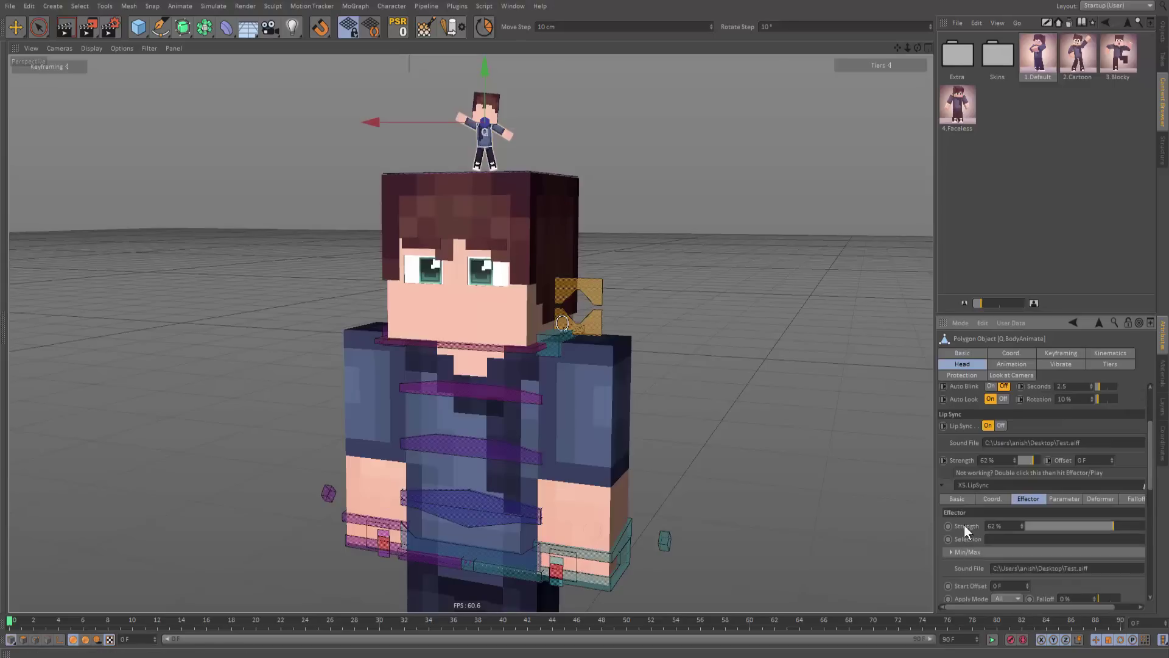
pyautogui.click(944, 484)
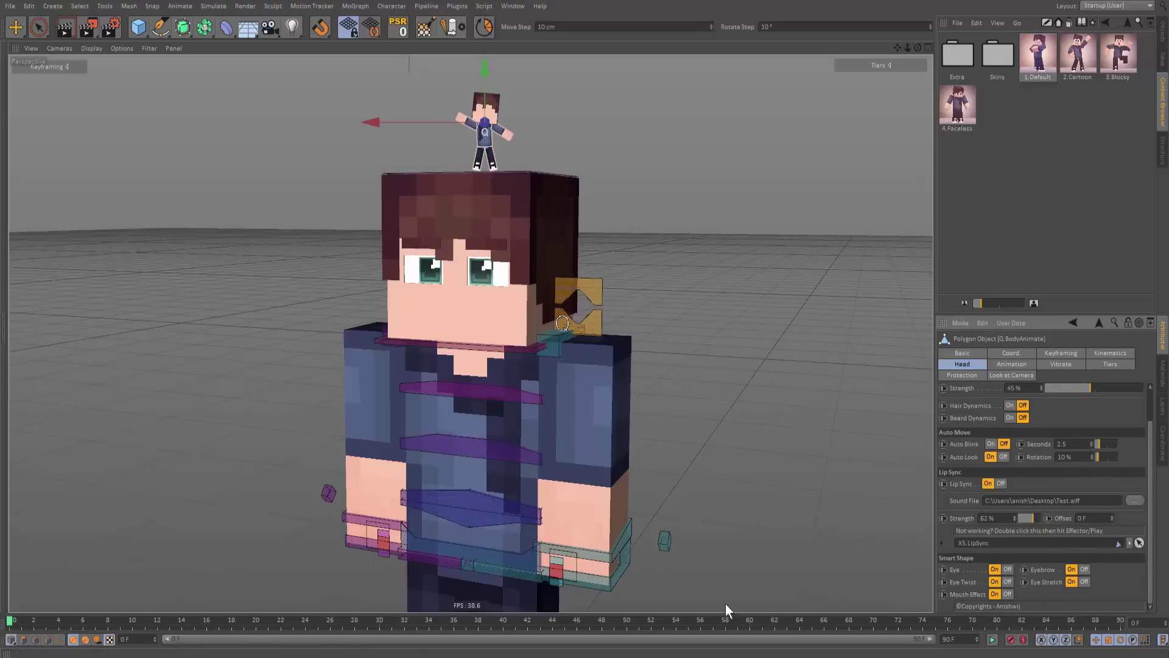
# Step: Extend the timeline and its preview range to 300 frames, and play the animation briefly to preview the lip sync
pyautogui.click(960, 638)
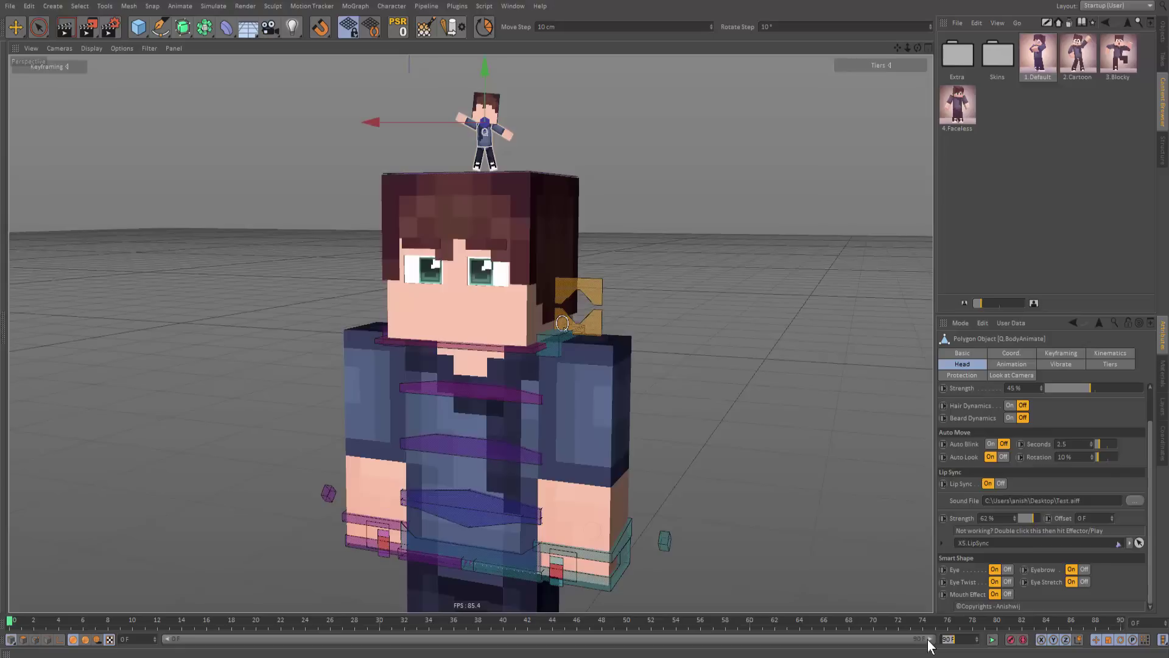
pyautogui.press('Return')
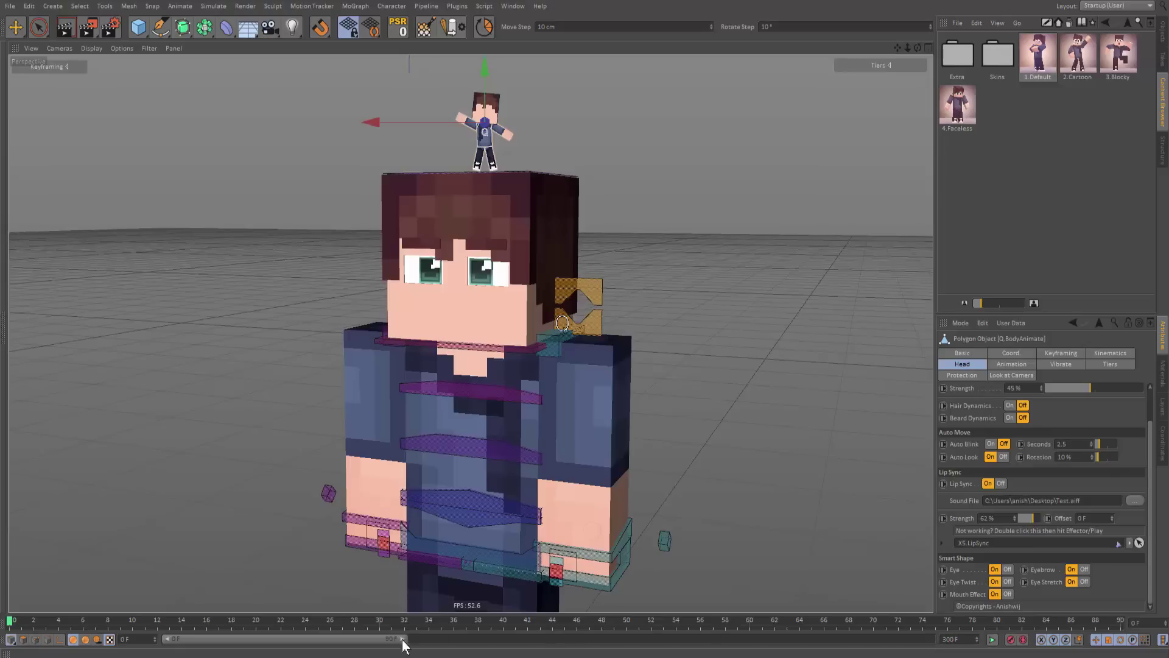
pyautogui.moveTo(401, 639); pyautogui.dragTo(930, 638)
pyautogui.press('F8')
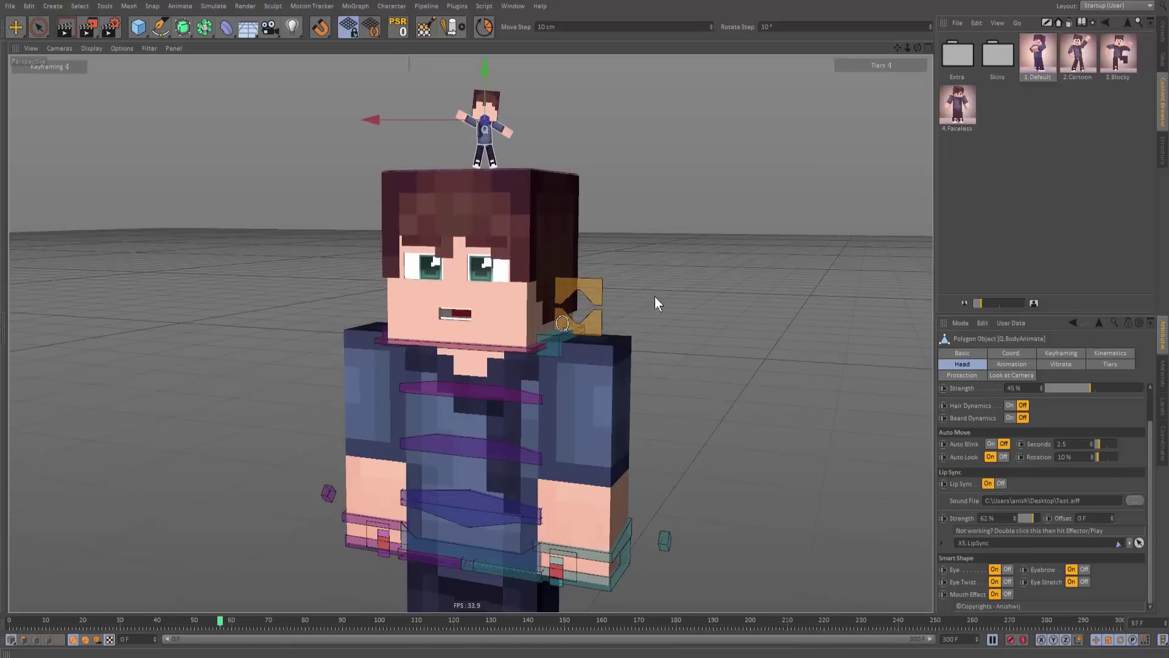
pyautogui.press('F8')
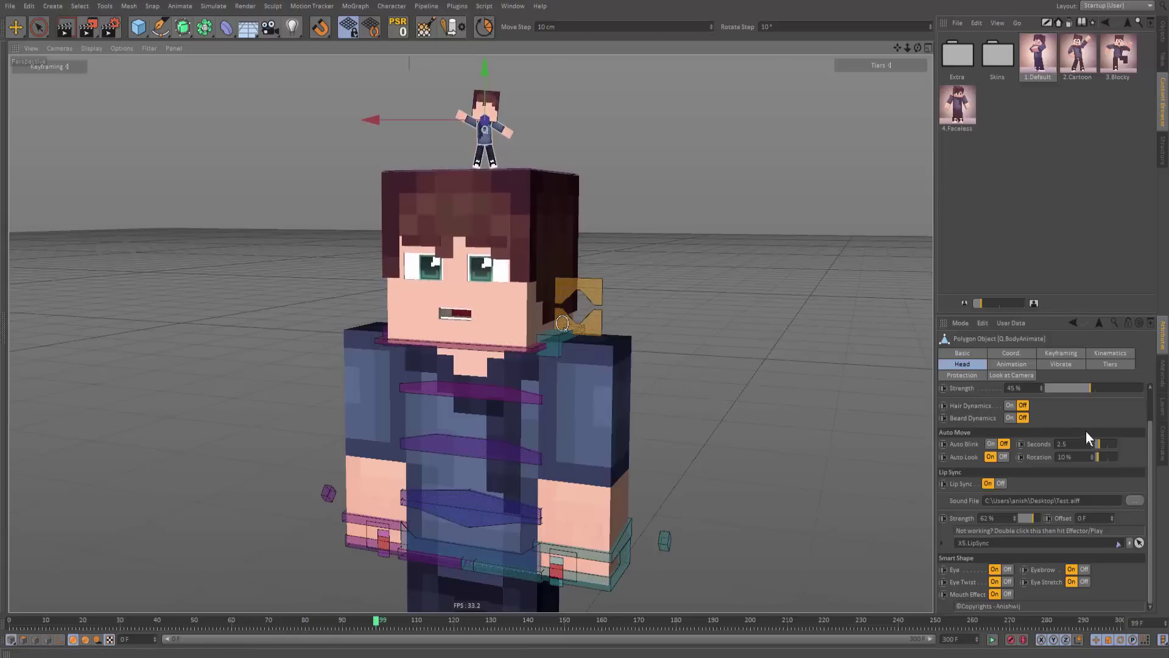
# Step: Set the project frame rate to 15 FPS and scrub the timeline back to frame 24
pyautogui.hotkey('ctrl', 'd')
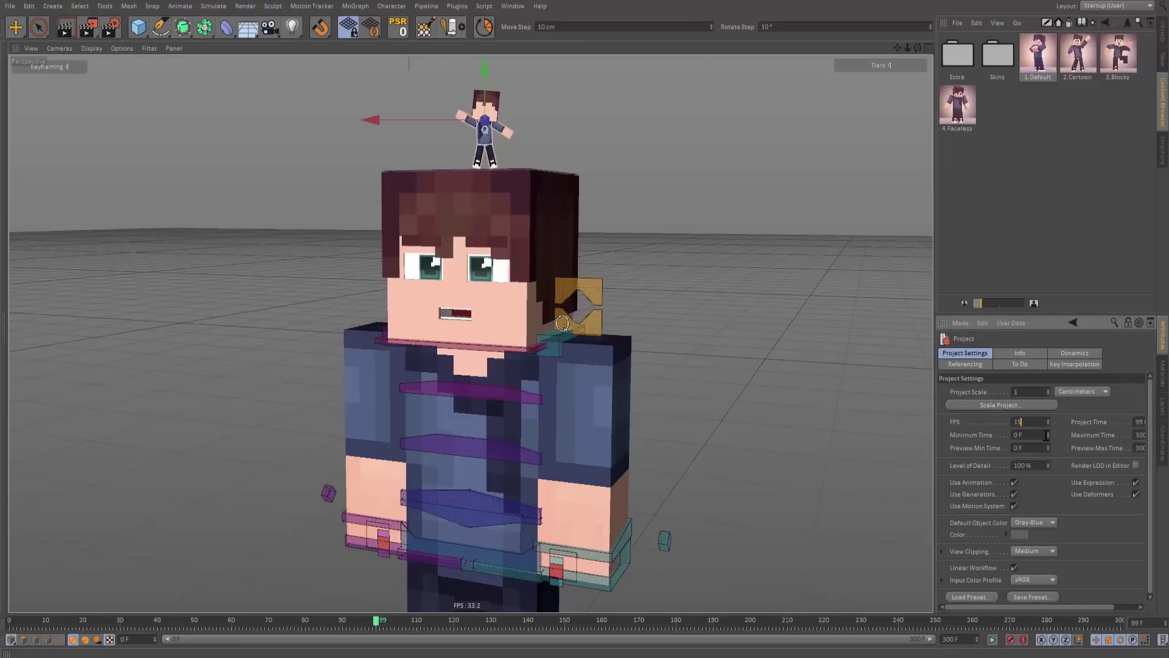
pyautogui.click(973, 355)
pyautogui.moveTo(486, 619); pyautogui.dragTo(187, 621)
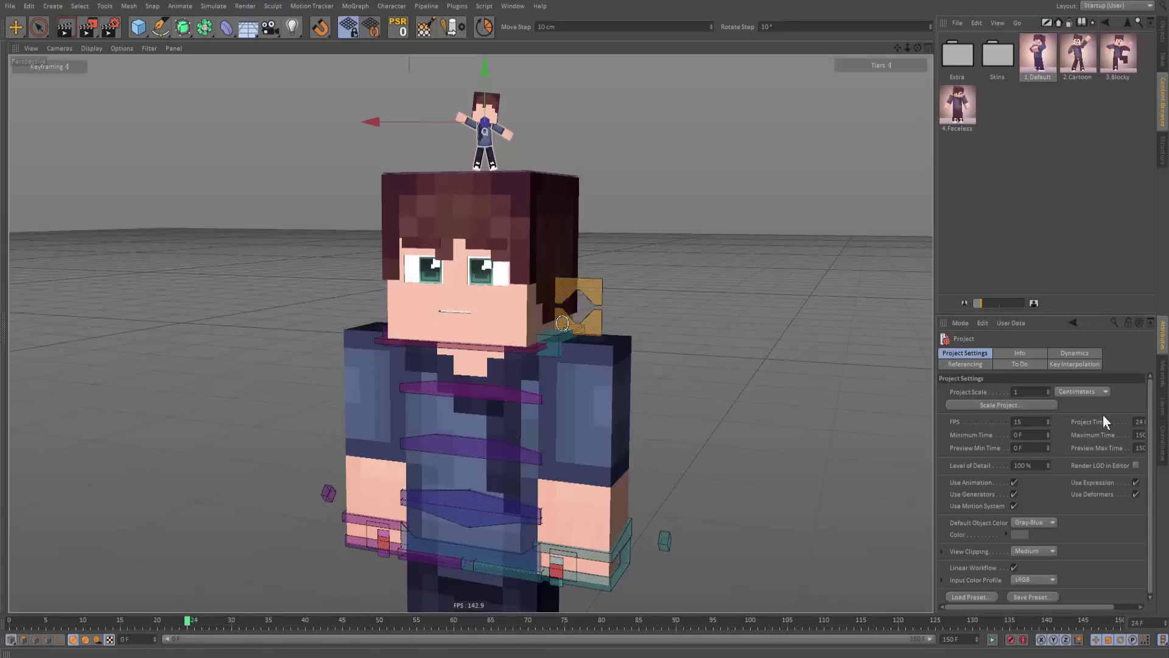
# Step: Return to the first frame, show the body controller's lip sync settings and play the animation briefly
pyautogui.click(381, 624)
pyautogui.hotkey('shift', 'f')
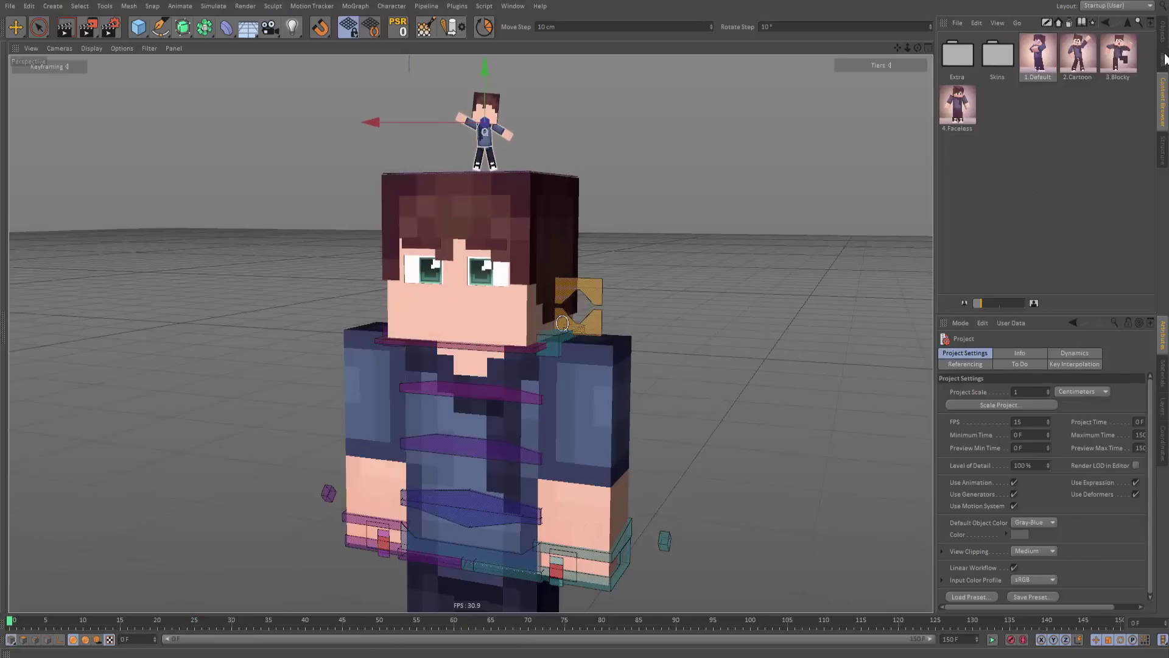
pyautogui.click(1163, 31)
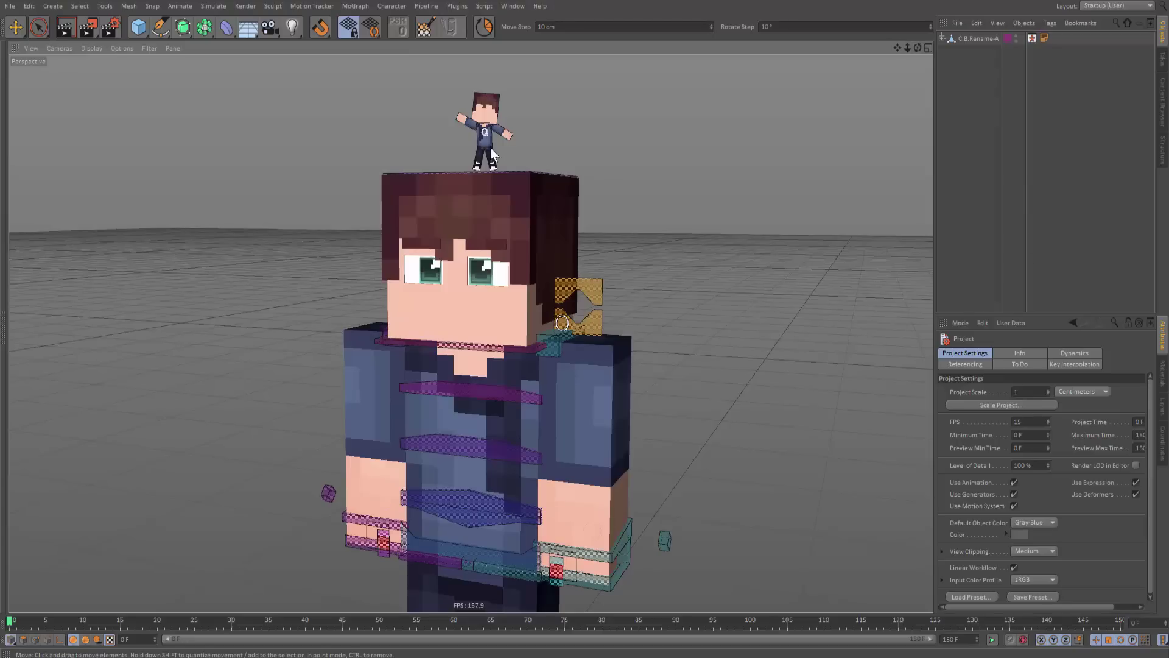
pyautogui.click(485, 131)
pyautogui.scroll(-2, 974, 503)
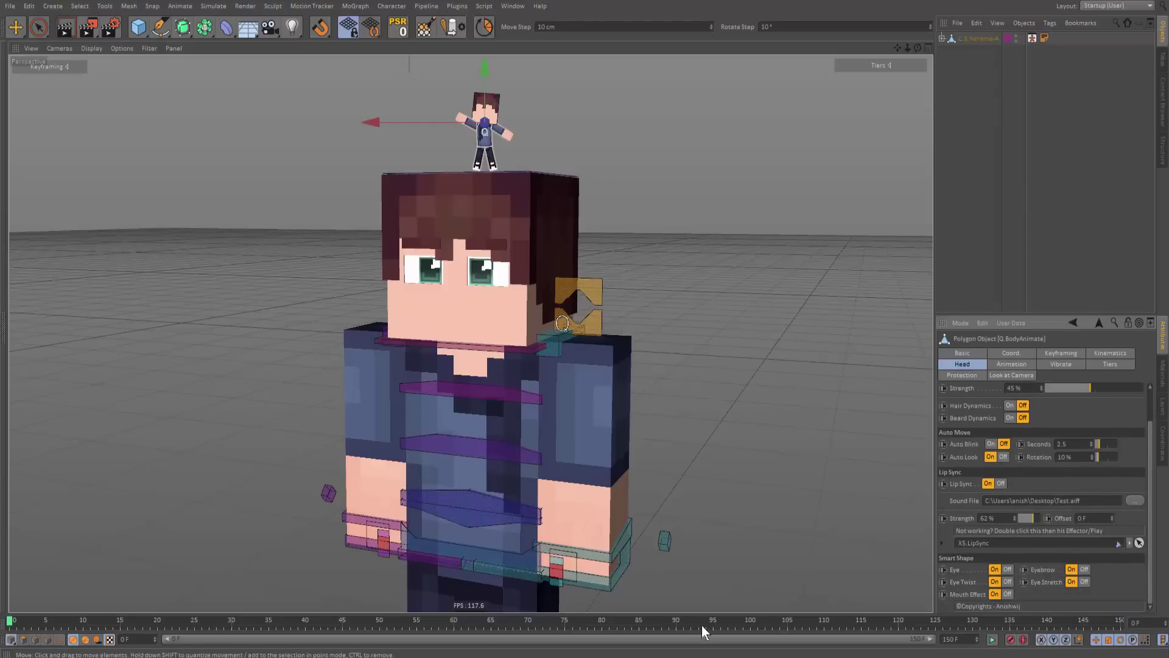
pyautogui.press('F8')
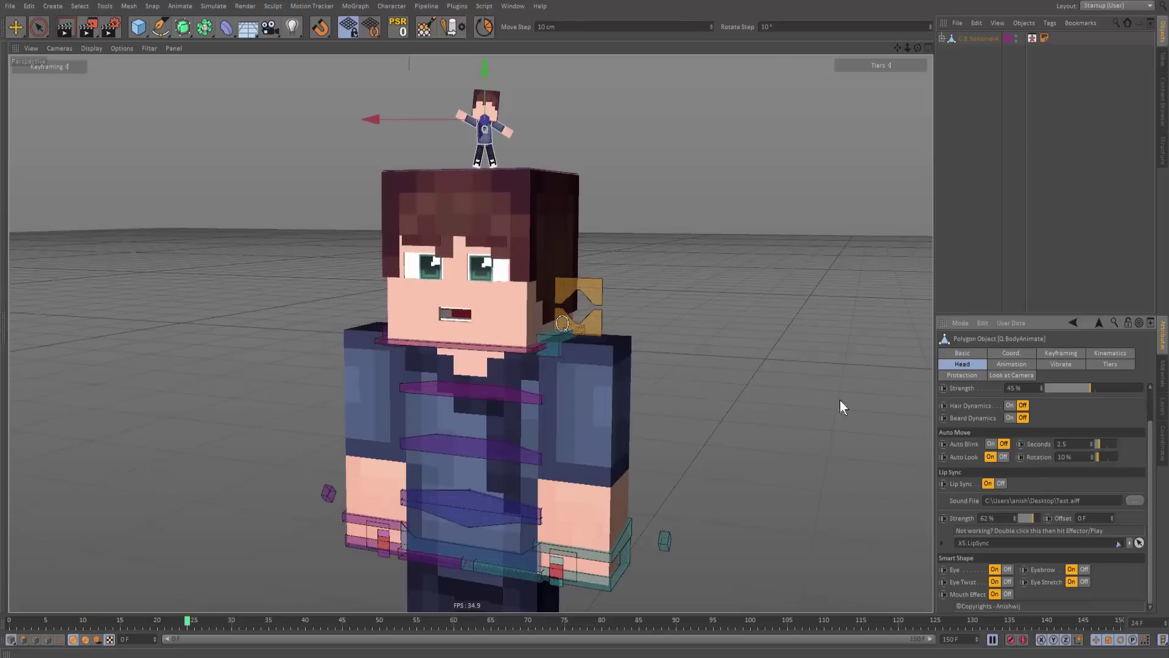
pyautogui.press('F8')
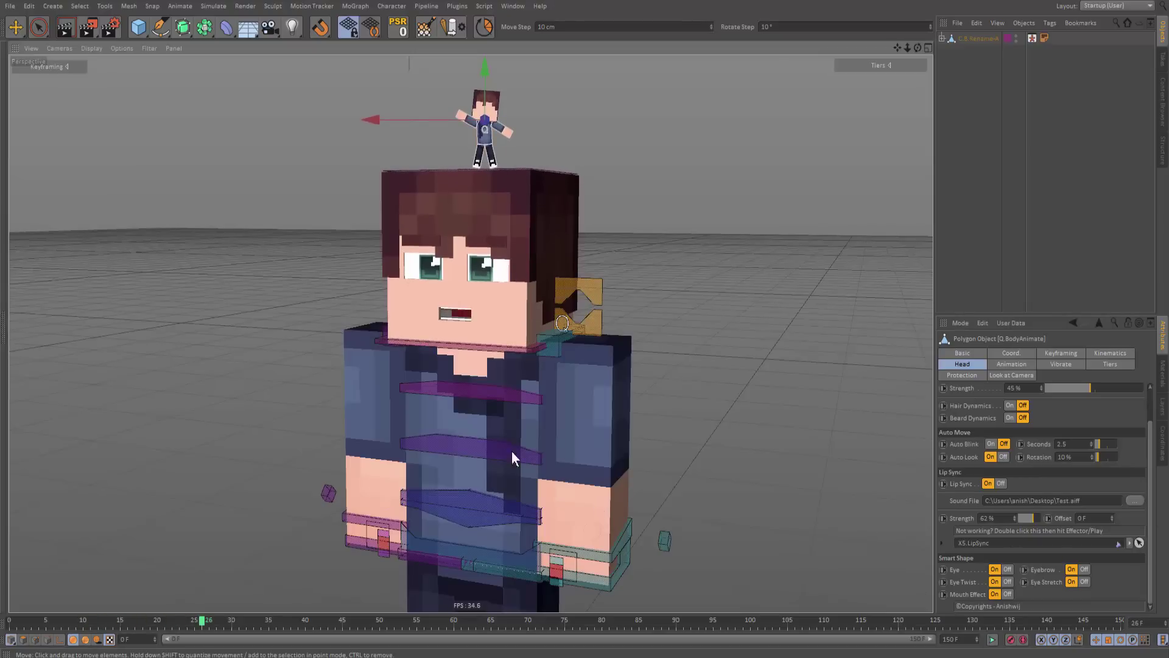
# Step: Expand the facial control panel beside the head and select the mouth controller on it
pyautogui.click(579, 303)
pyautogui.click(571, 295)
pyautogui.keyDown('alt'); pyautogui.moveTo(529, 286); pyautogui.dragTo(549, 228); pyautogui.keyUp('alt')
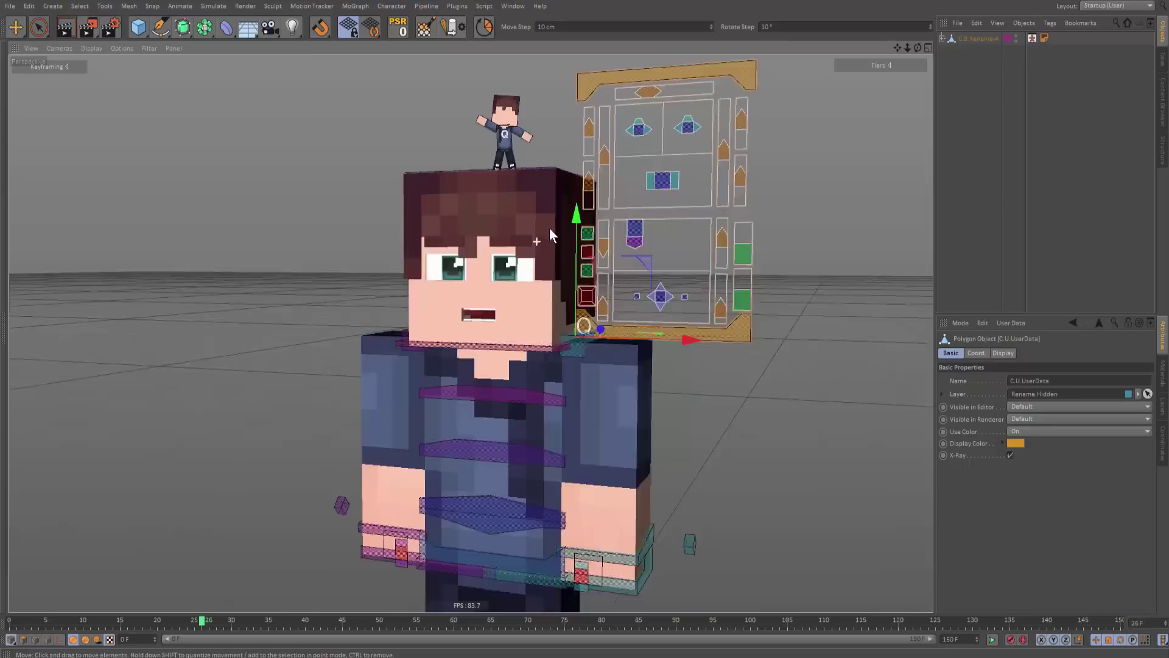
pyautogui.keyDown('alt'); pyautogui.moveTo(549, 231); pyautogui.dragTo(688, 246, button='right'); pyautogui.keyUp('alt')
pyautogui.click(688, 246)
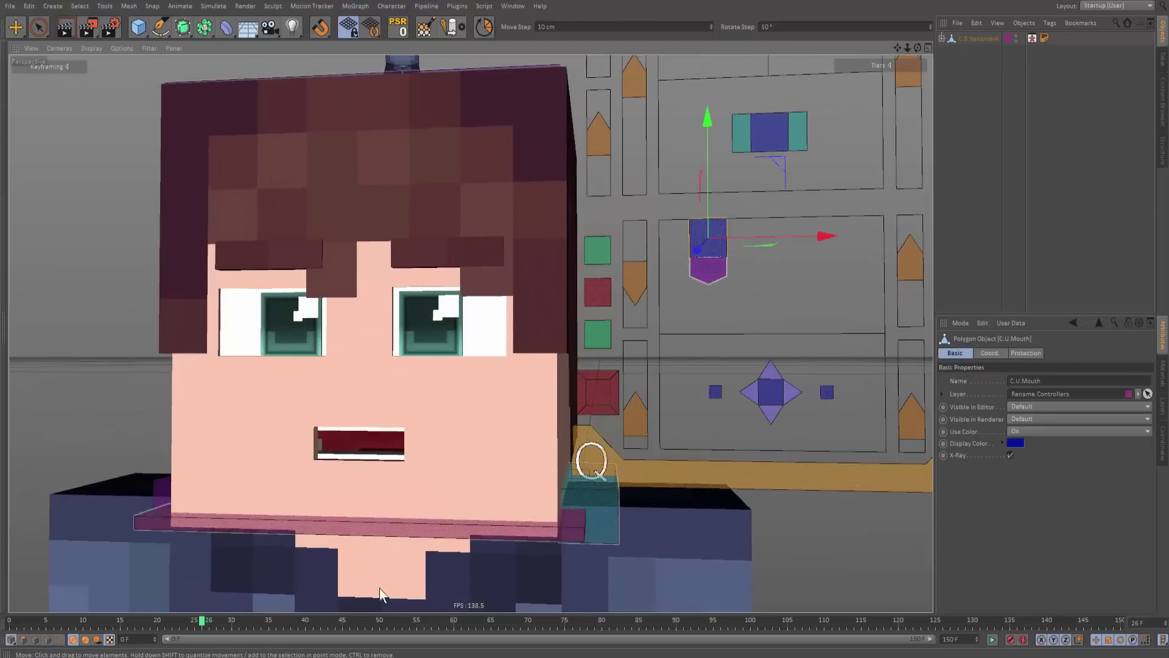
# Step: Go to frame 7 and try widening and narrowing the mouth with its controller on the facial panel
pyautogui.moveTo(243, 625); pyautogui.dragTo(53, 622)
pyautogui.moveTo(641, 433)
pyautogui.mouseDown()
pyautogui.moveTo(691, 418)
pyautogui.moveTo(667, 437)
pyautogui.moveTo(754, 321)
pyautogui.moveTo(699, 309)
pyautogui.moveTo(663, 242)
pyautogui.moveTo(743, 222)
pyautogui.moveTo(664, 251)
pyautogui.mouseUp()
pyautogui.press('g')
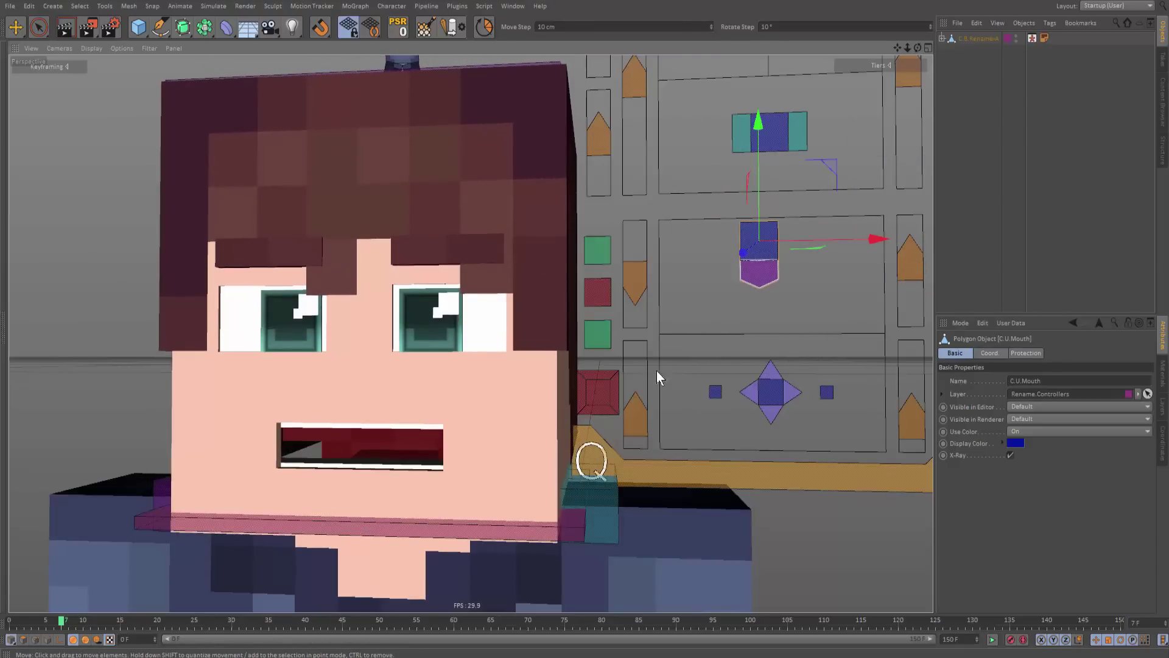
pyautogui.moveTo(369, 468); pyautogui.dragTo(364, 463)
pyautogui.keyDown('alt'); pyautogui.moveTo(347, 358); pyautogui.dragTo(378, 356); pyautogui.keyUp('alt')
pyautogui.keyDown('alt'); pyautogui.moveTo(367, 373); pyautogui.dragTo(327, 378, button='right'); pyautogui.keyUp('alt')
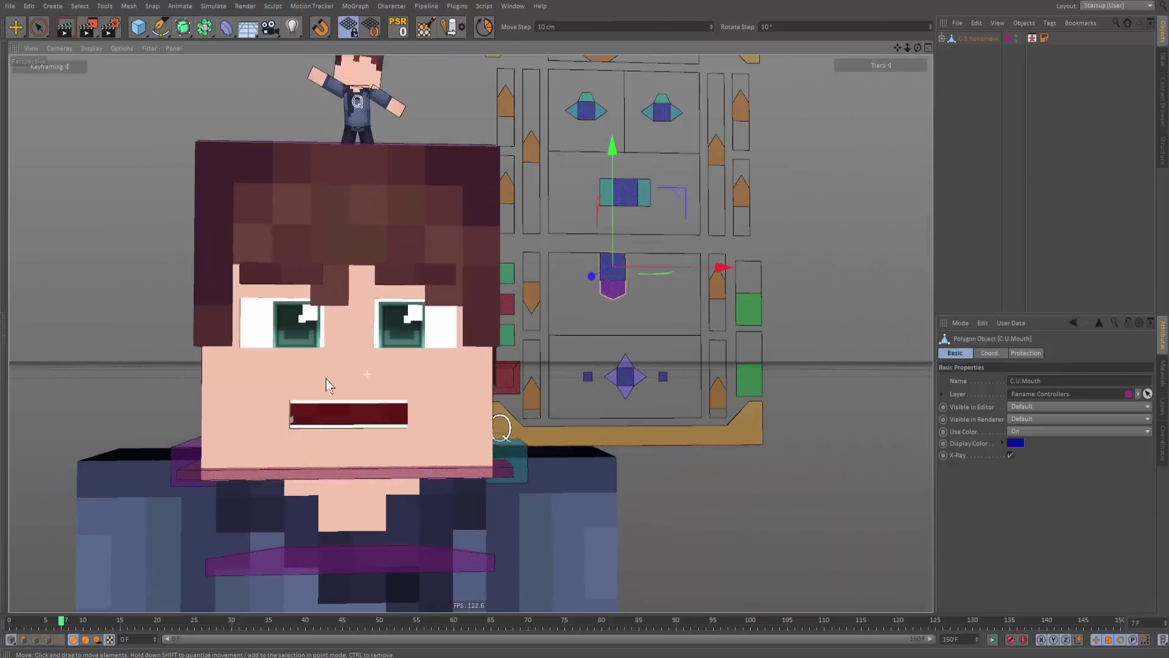
# Step: Narrow the mouth by shifting its controller sideways, undoing and redoing the move to compare both shapes
pyautogui.keyDown('alt'); pyautogui.moveTo(397, 403); pyautogui.dragTo(432, 327); pyautogui.keyUp('alt')
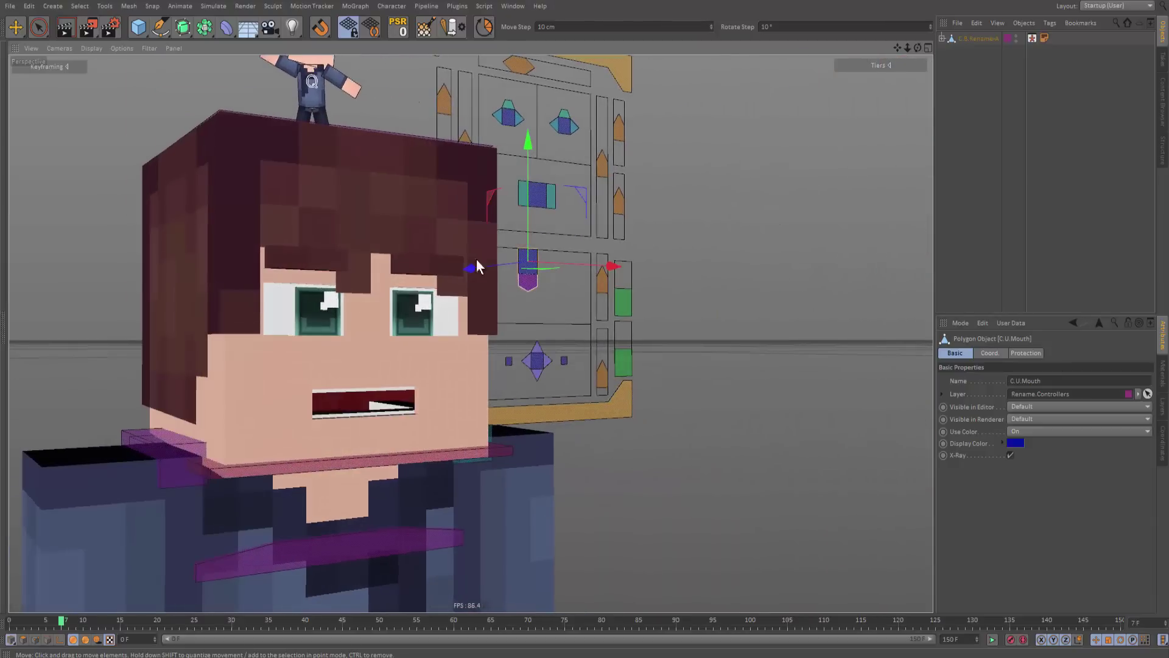
pyautogui.moveTo(492, 289); pyautogui.dragTo(457, 292)
pyautogui.hotkey('ctrl', 'z')
pyautogui.keyDown('alt'); pyautogui.moveTo(572, 358); pyautogui.dragTo(587, 348, button='middle'); pyautogui.keyUp('alt')
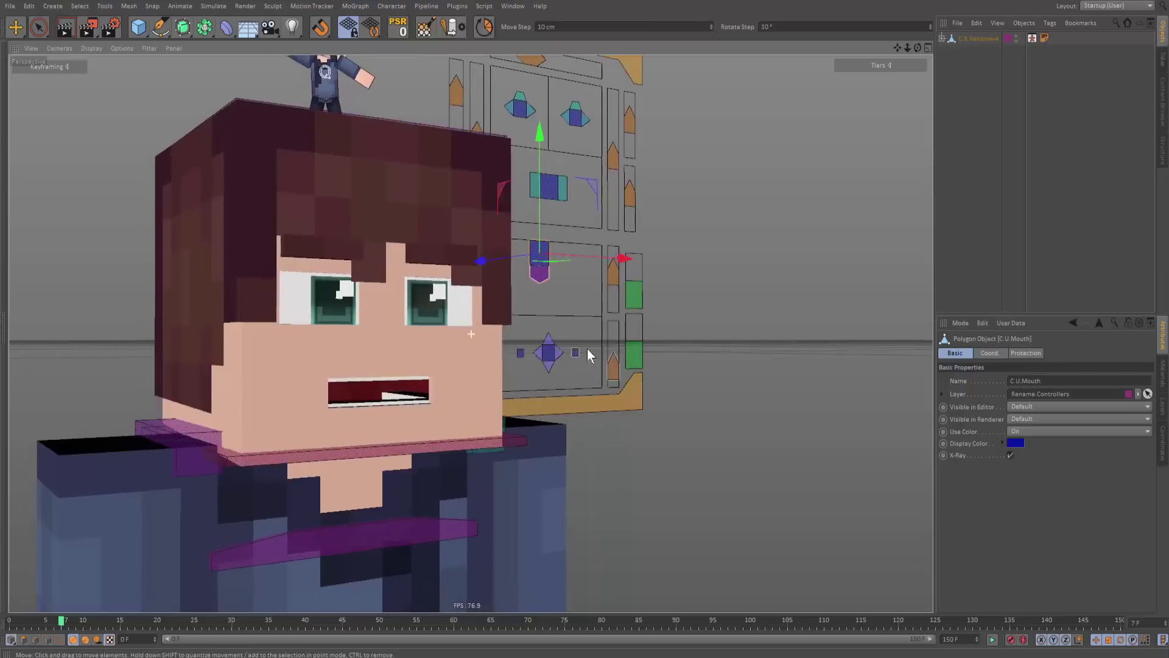
pyautogui.keyDown('alt'); pyautogui.moveTo(587, 348); pyautogui.dragTo(509, 363); pyautogui.keyUp('alt')
pyautogui.hotkey('ctrl', 'y')
pyautogui.keyDown('alt'); pyautogui.moveTo(427, 411); pyautogui.dragTo(488, 419, button='middle'); pyautogui.keyUp('alt')
pyautogui.keyDown('alt'); pyautogui.moveTo(488, 419); pyautogui.dragTo(469, 389); pyautogui.keyUp('alt')
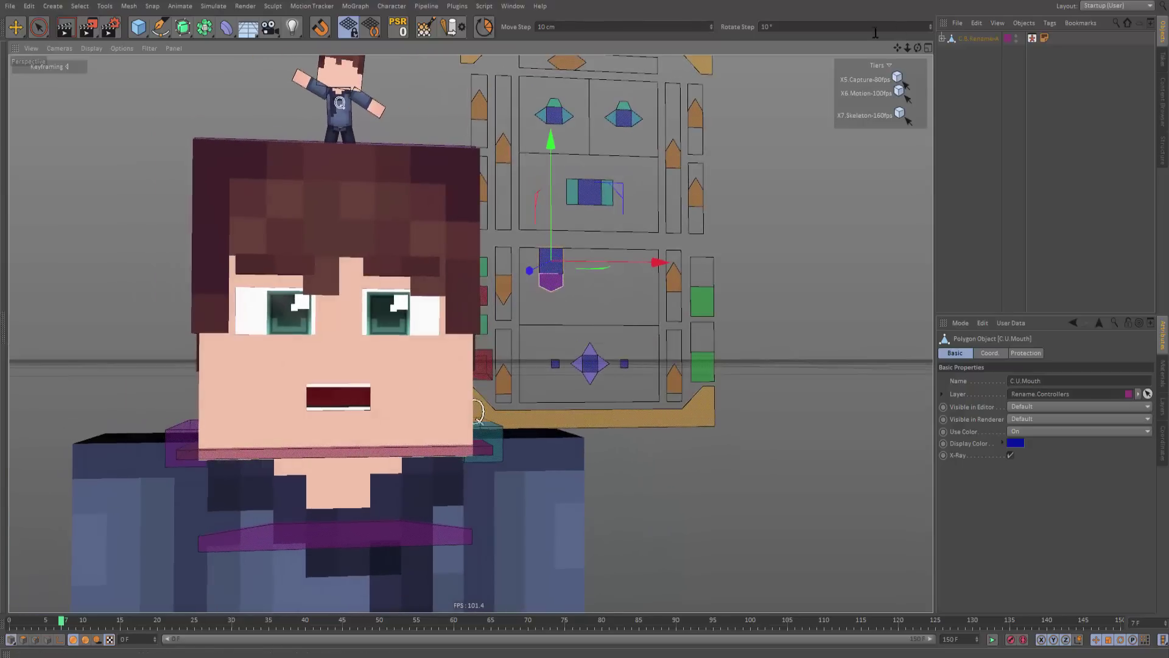
# Step: Lower the body controller's lip sync strength to its minimum
pyautogui.click(357, 116)
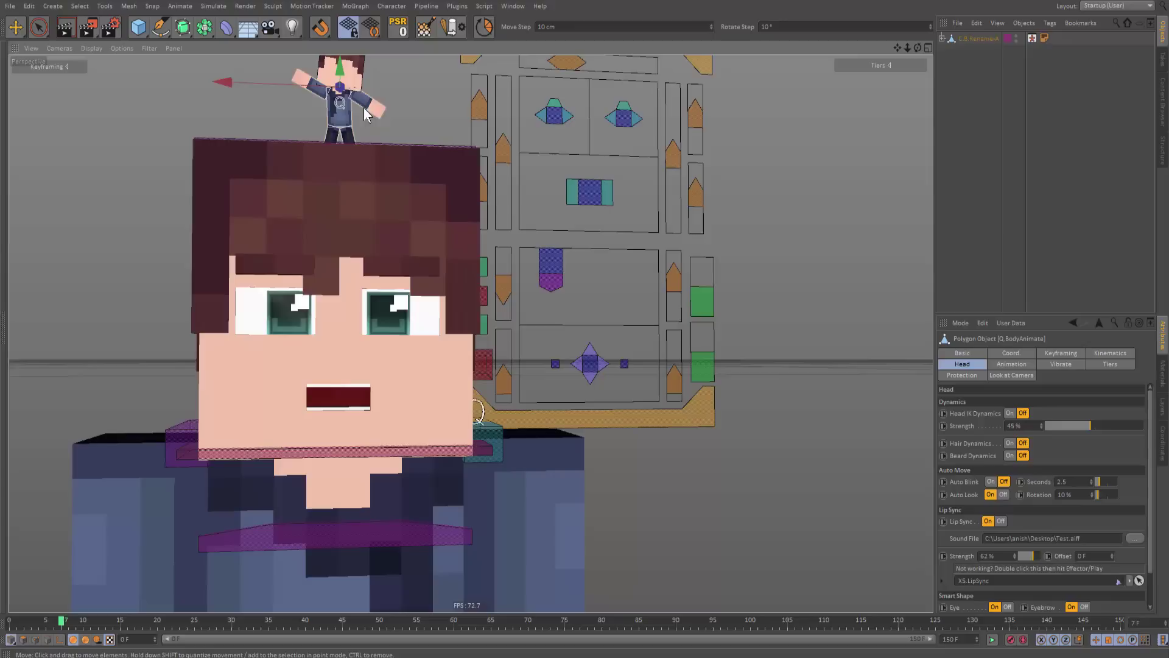
pyautogui.scroll(-2, 1062, 508)
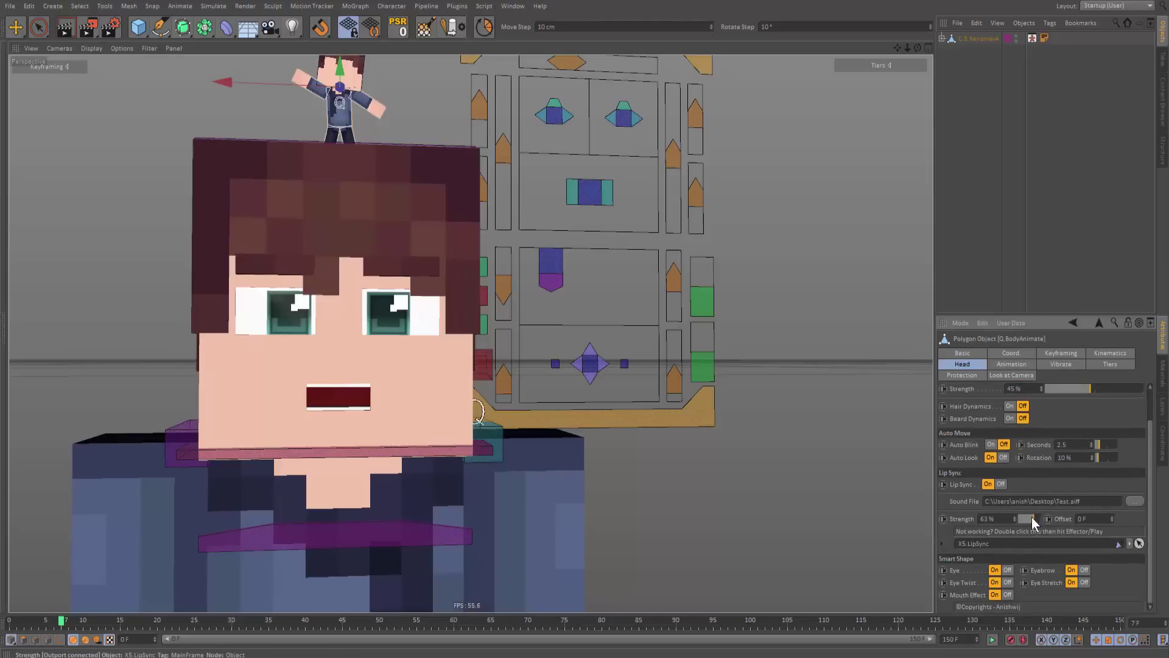
pyautogui.moveTo(1033, 517); pyautogui.dragTo(915, 527)
pyautogui.keyDown('alt'); pyautogui.moveTo(521, 373); pyautogui.dragTo(601, 390, button='middle'); pyautogui.keyUp('alt')
pyautogui.keyDown('alt'); pyautogui.moveTo(602, 390); pyautogui.dragTo(581, 377); pyautogui.keyUp('alt')
# Step: Raise the upper green slider on the facial panel to give the face rounded edges
pyautogui.click(631, 287)
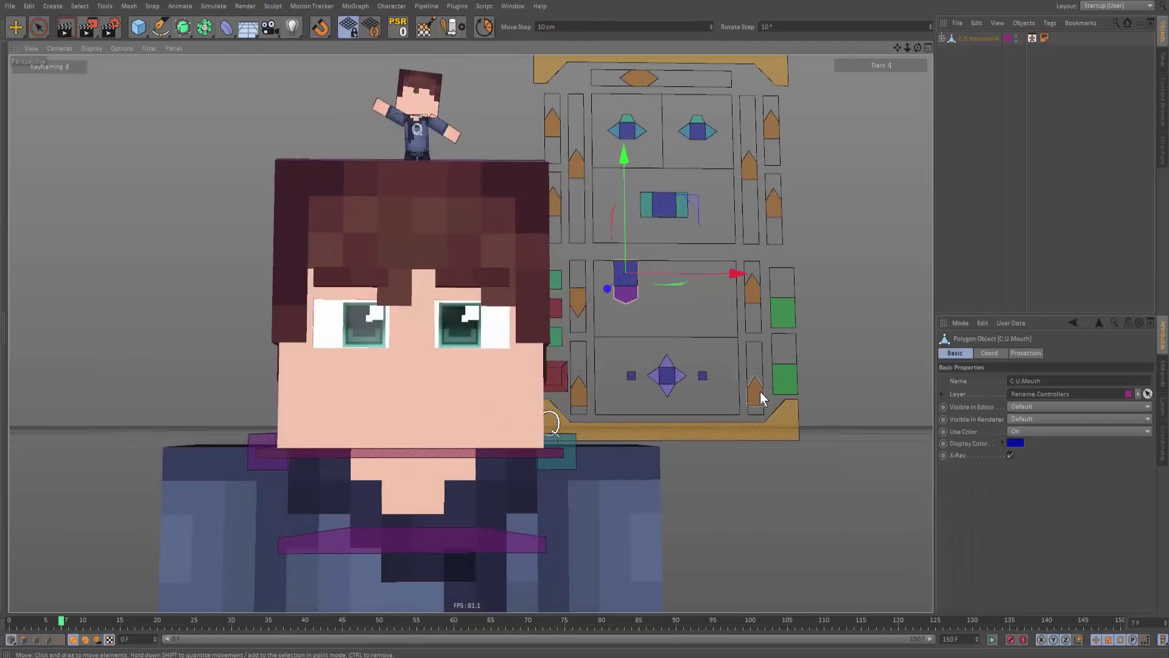
pyautogui.scroll(2, 760, 392)
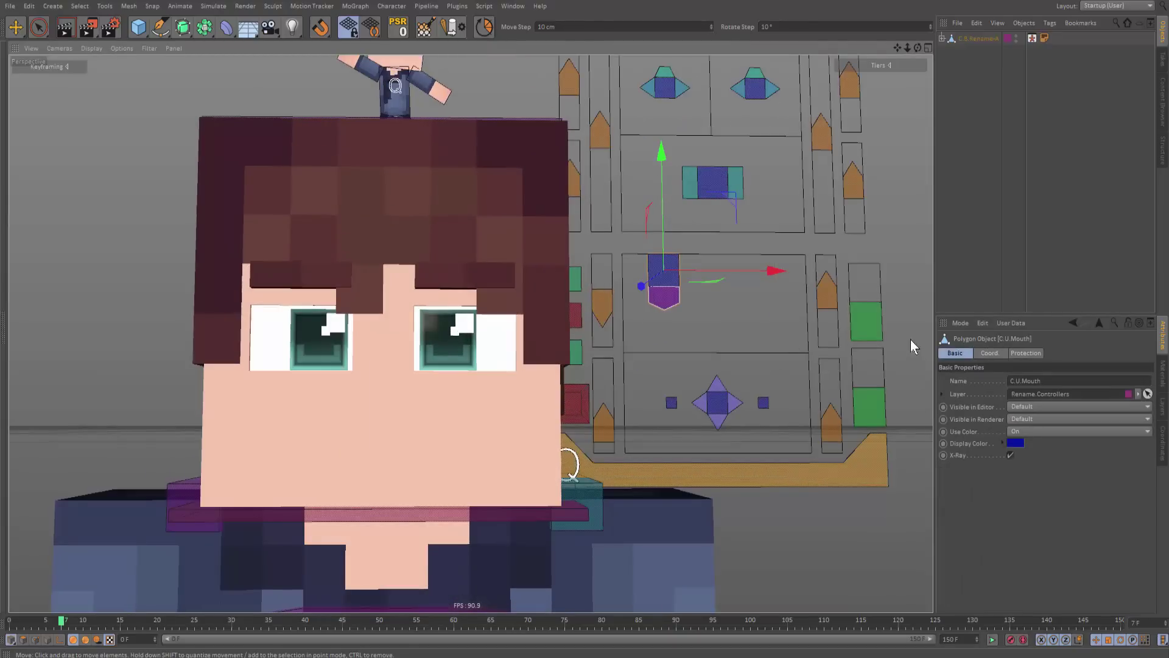
pyautogui.click(870, 314)
pyautogui.moveTo(871, 311); pyautogui.dragTo(852, 253)
pyautogui.keyDown('alt'); pyautogui.moveTo(233, 201); pyautogui.dragTo(253, 175, button='middle'); pyautogui.keyUp('alt')
pyautogui.keyDown('alt'); pyautogui.moveTo(254, 176); pyautogui.dragTo(339, 253); pyautogui.keyUp('alt')
pyautogui.keyDown('alt'); pyautogui.moveTo(339, 253); pyautogui.dragTo(330, 241, button='middle'); pyautogui.keyUp('alt')
# Step: Try moving the mouth controller to change the mouth shape, and undo the move
pyautogui.click(600, 253)
pyautogui.moveTo(601, 255); pyautogui.dragTo(659, 314)
pyautogui.hotkey('ctrl', 'z')
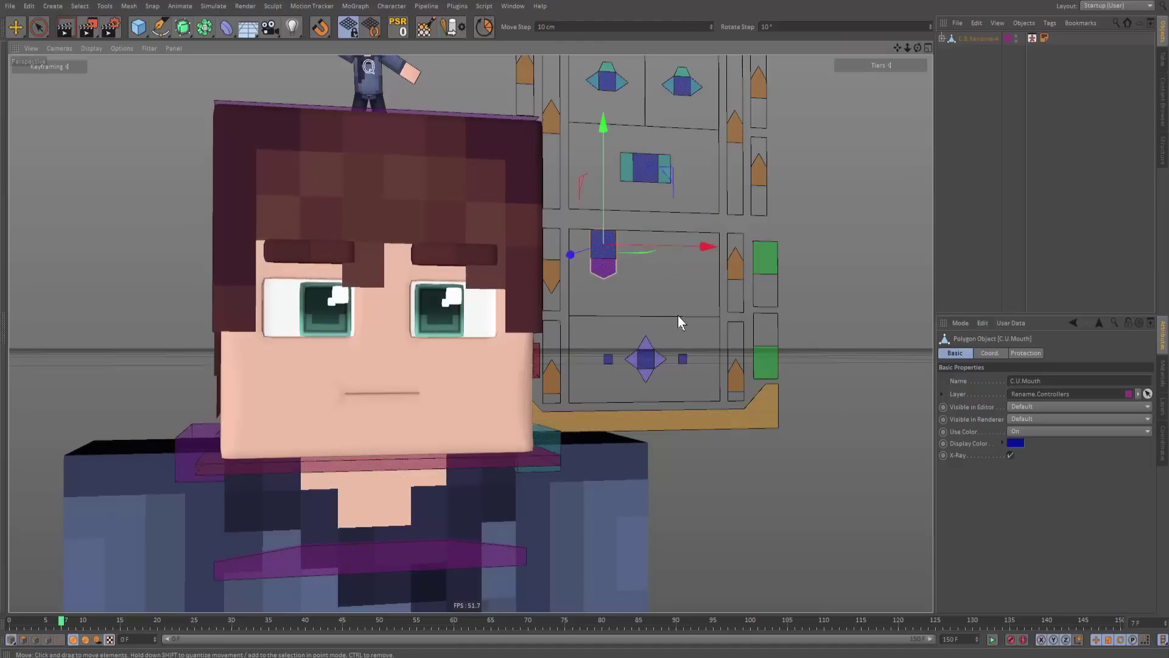
# Step: Record a closed-mouth keyframe for the mouth controller at frame 3 and turn on automatic keyframing
pyautogui.click(30, 622)
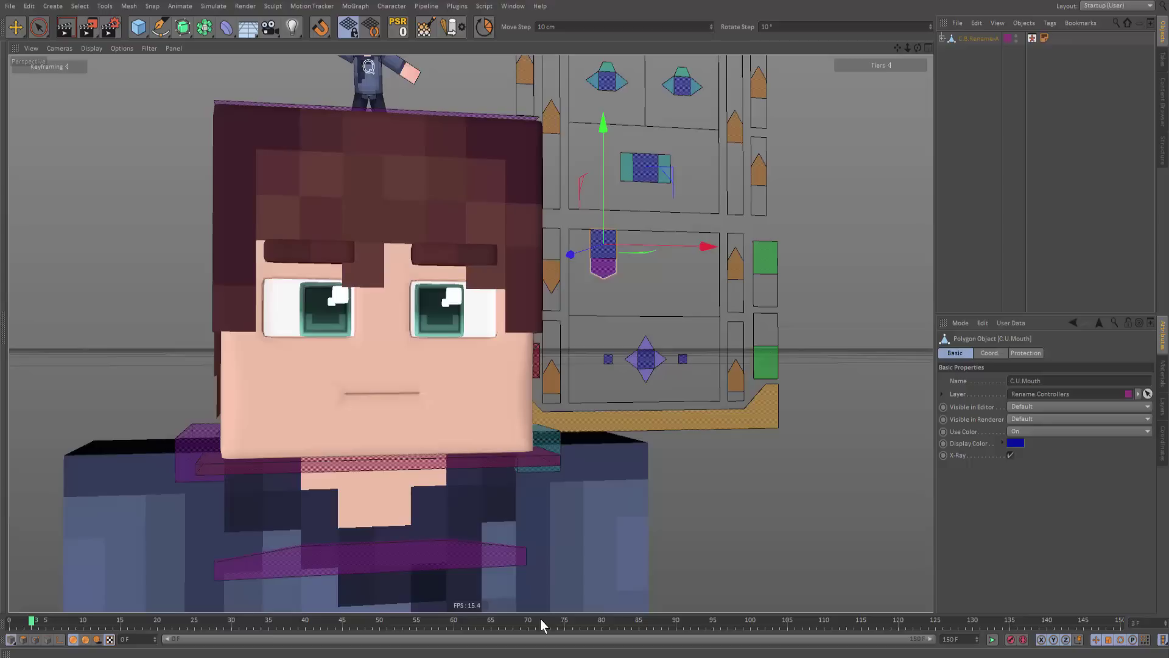
pyautogui.press('g')
pyautogui.click(1023, 640)
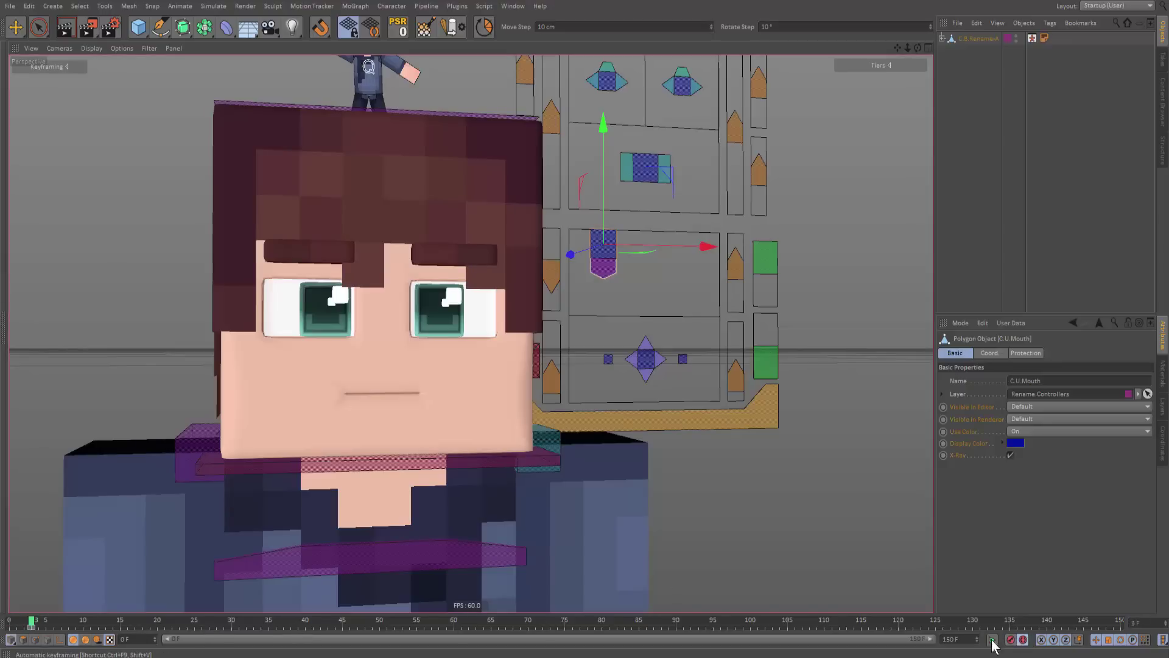
# Step: Advance from frame 5 to frame 18, repositioning the mouth controller to keyframe mouth shapes along the way
pyautogui.press('g')
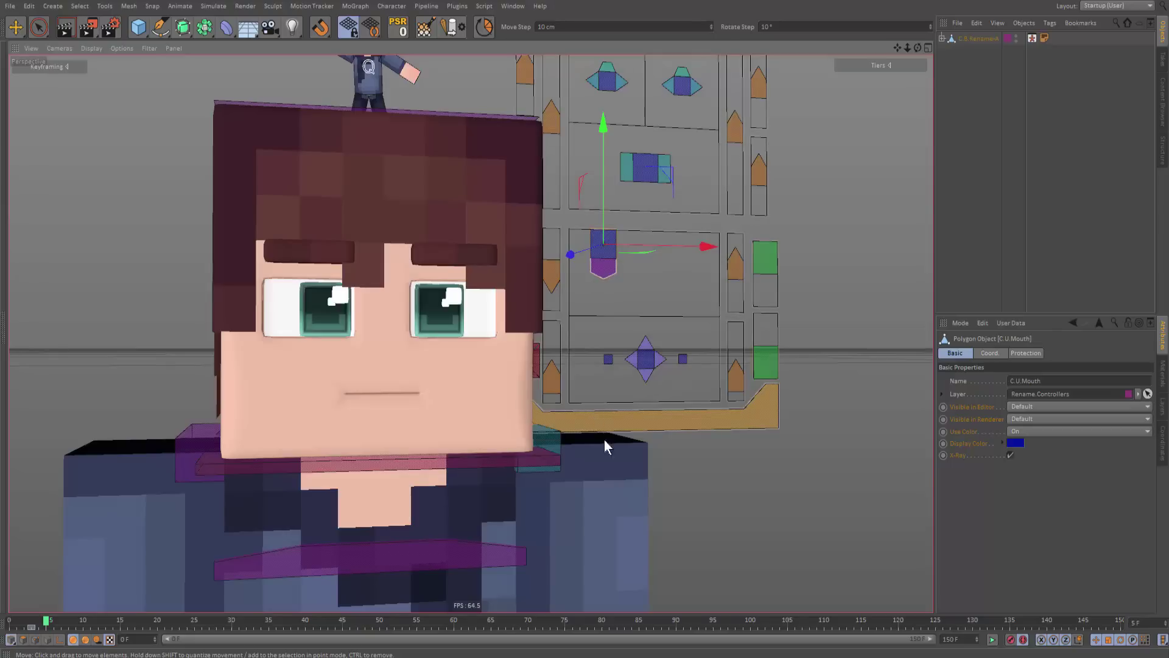
pyautogui.keyDown('alt'); pyautogui.moveTo(327, 327); pyautogui.dragTo(471, 352); pyautogui.keyUp('alt')
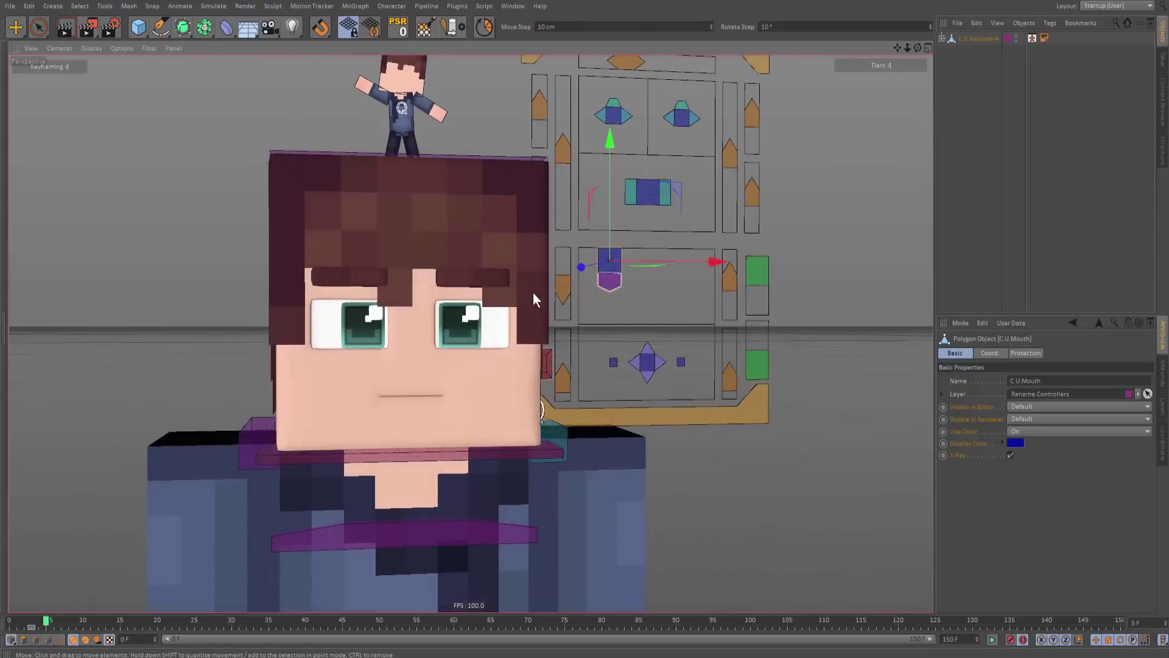
pyautogui.keyDown('alt'); pyautogui.moveTo(539, 291); pyautogui.dragTo(554, 291, button='right'); pyautogui.keyUp('alt')
pyautogui.moveTo(567, 317); pyautogui.dragTo(597, 319)
pyautogui.press('g')
pyautogui.press('g')
pyautogui.press('g')
pyautogui.press('g')
pyautogui.press('g')
pyautogui.press('g')
pyautogui.press('g')
pyautogui.press('g')
pyautogui.press('g')
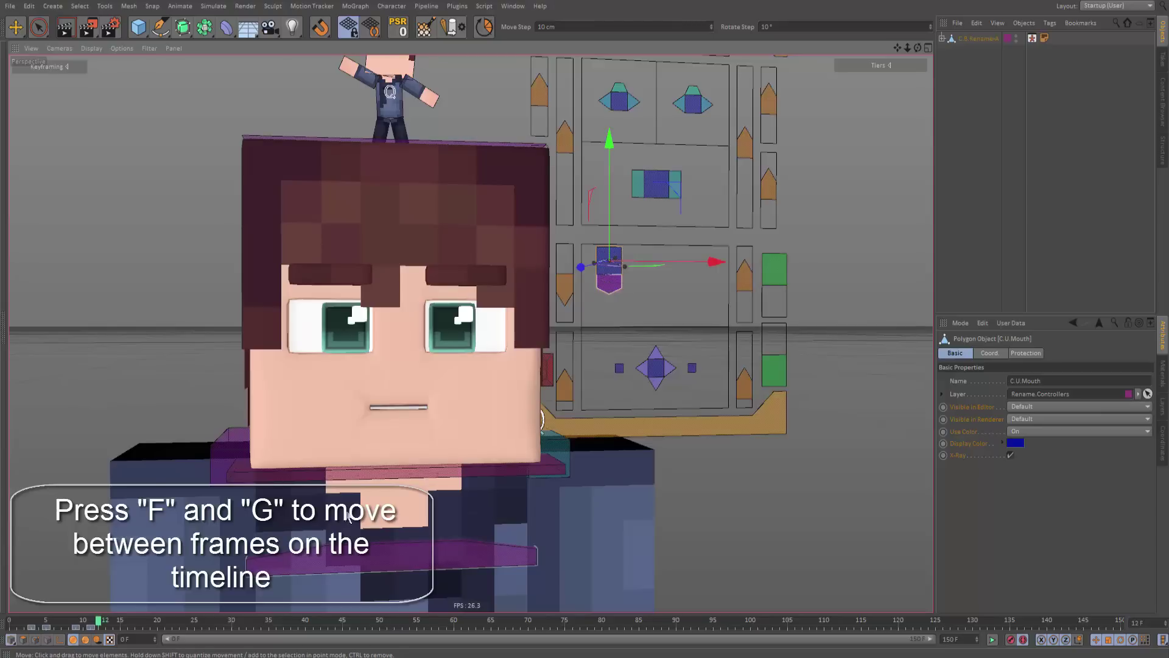
# Step: Keyframe further mouth shapes with the mouth controller at frames 22, 24 and 27
pyautogui.press('g')
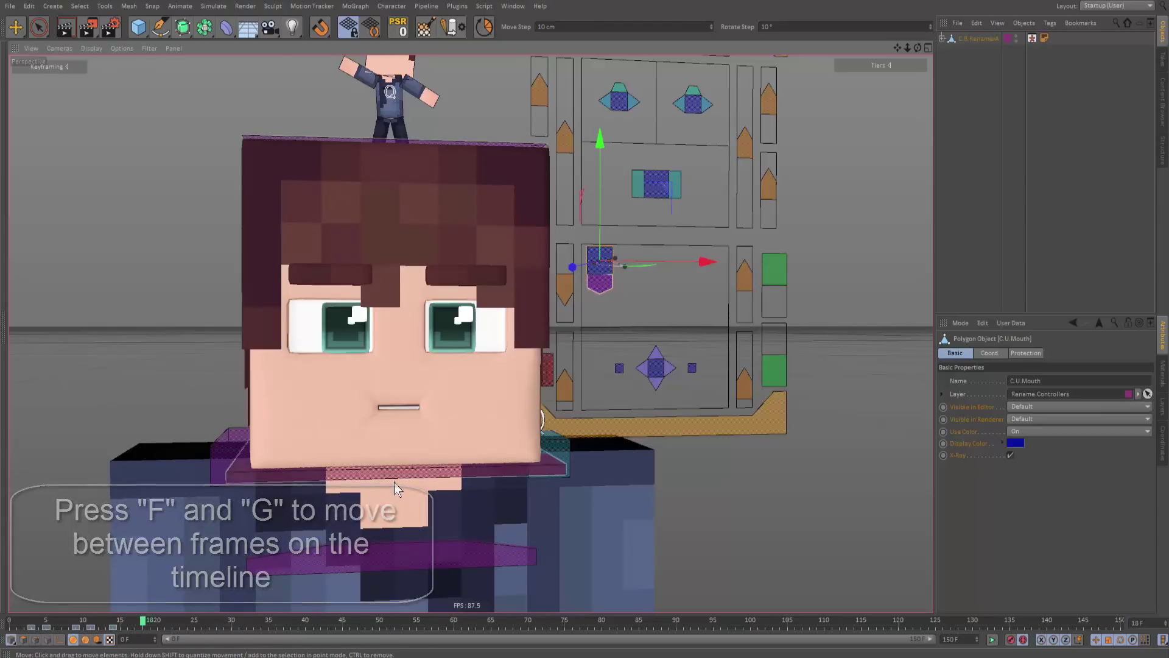
pyautogui.press('g')
pyautogui.press('g')
pyautogui.press('g')
pyautogui.press('g')
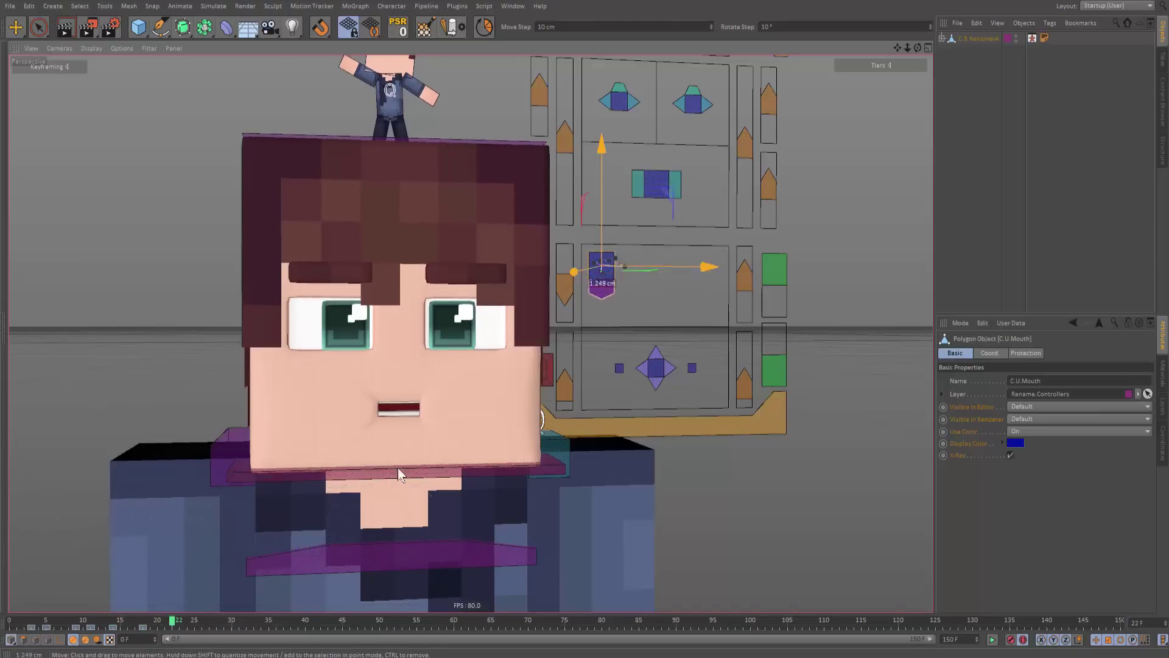
pyautogui.press('g')
pyautogui.moveTo(410, 462); pyautogui.dragTo(406, 462)
pyautogui.press('g')
pyautogui.press('g')
pyautogui.press('g')
# Step: Go back to frame 3 and step forward frame by frame to frame 28, examining the keyframed mouth shapes
pyautogui.moveTo(163, 615); pyautogui.dragTo(32, 619)
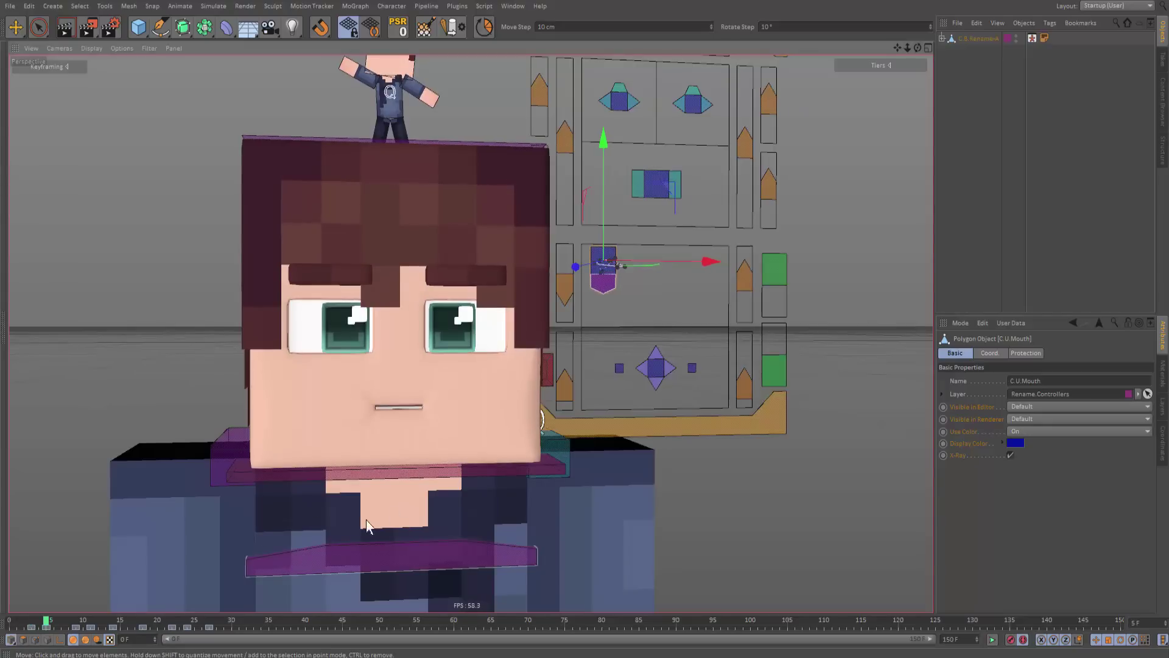
pyautogui.press('g')
pyautogui.press('g')
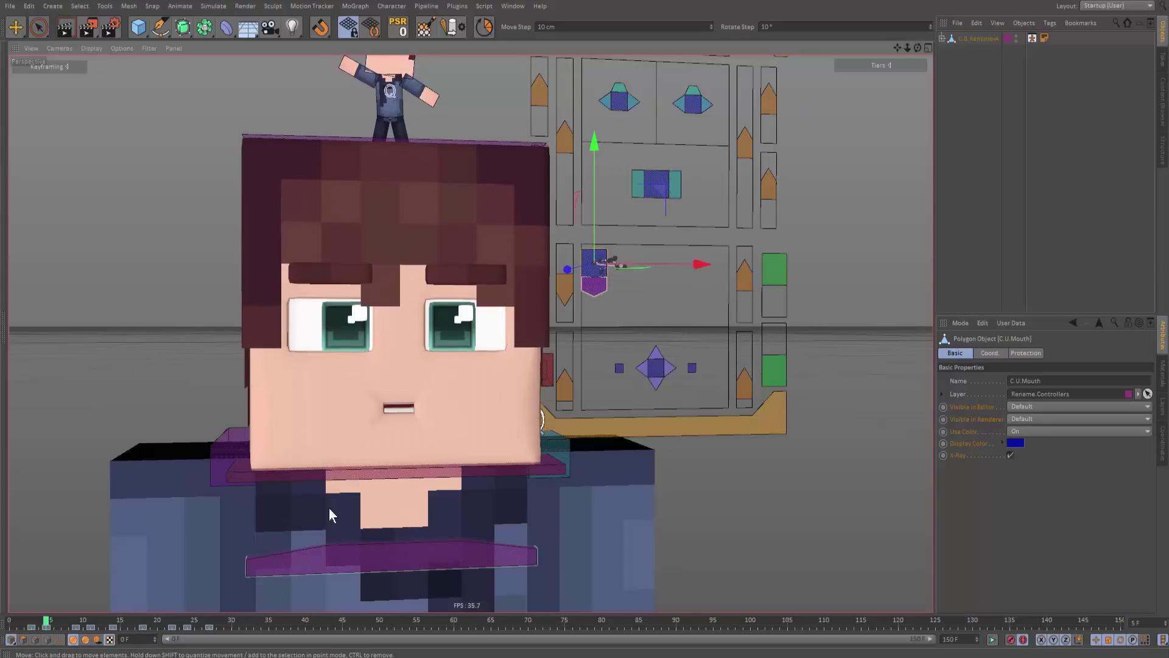
pyautogui.press('g')
pyautogui.press('g')
pyautogui.press('g')
pyautogui.press('g')
pyautogui.press('g')
pyautogui.press('g')
pyautogui.press('g')
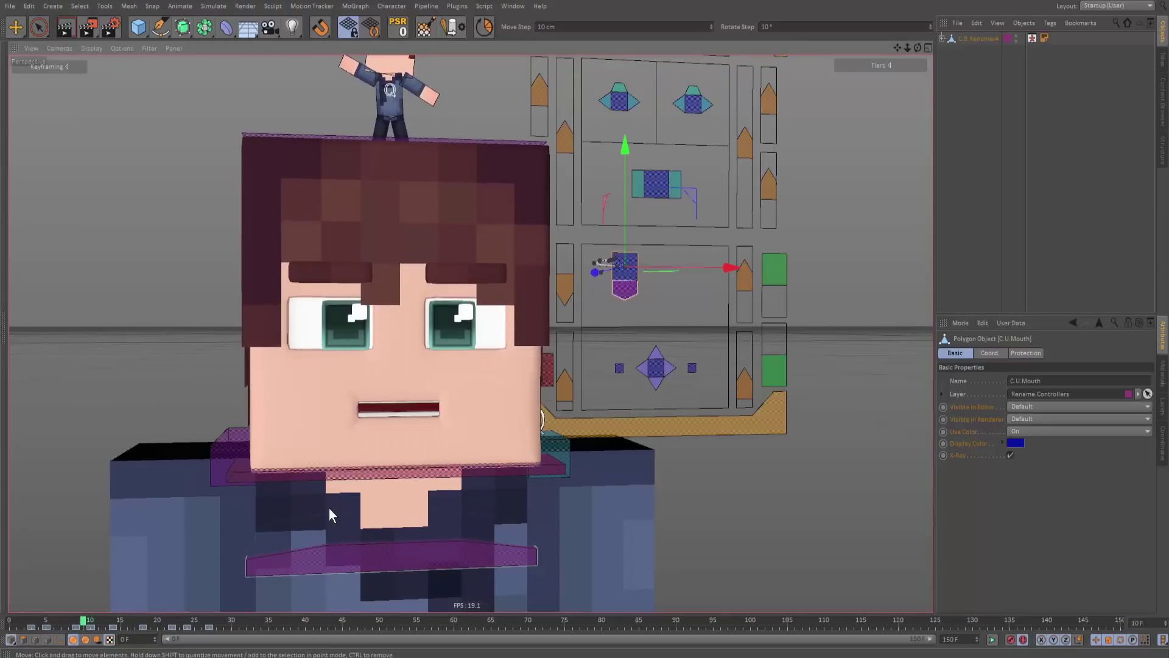
pyautogui.press('g')
pyautogui.press('g')
pyautogui.press('g')
pyautogui.press('g')
pyautogui.press('g')
pyautogui.press('g')
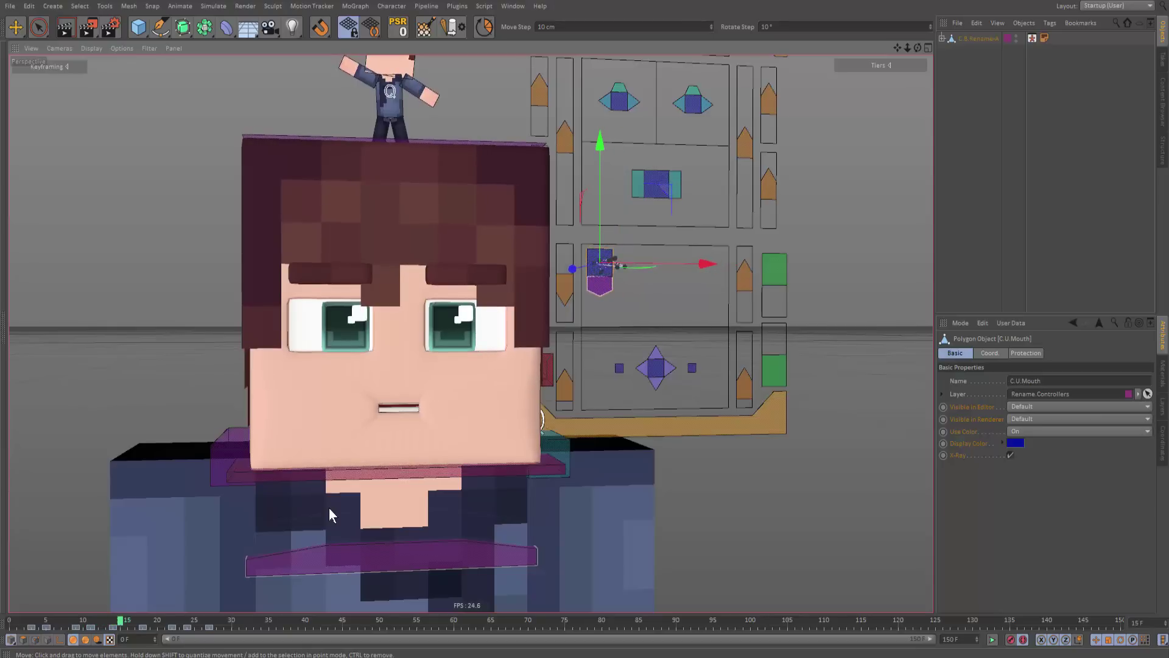
pyautogui.press('g')
pyautogui.press('g')
pyautogui.press('g')
pyautogui.press('g')
pyautogui.press('g')
pyautogui.press('g')
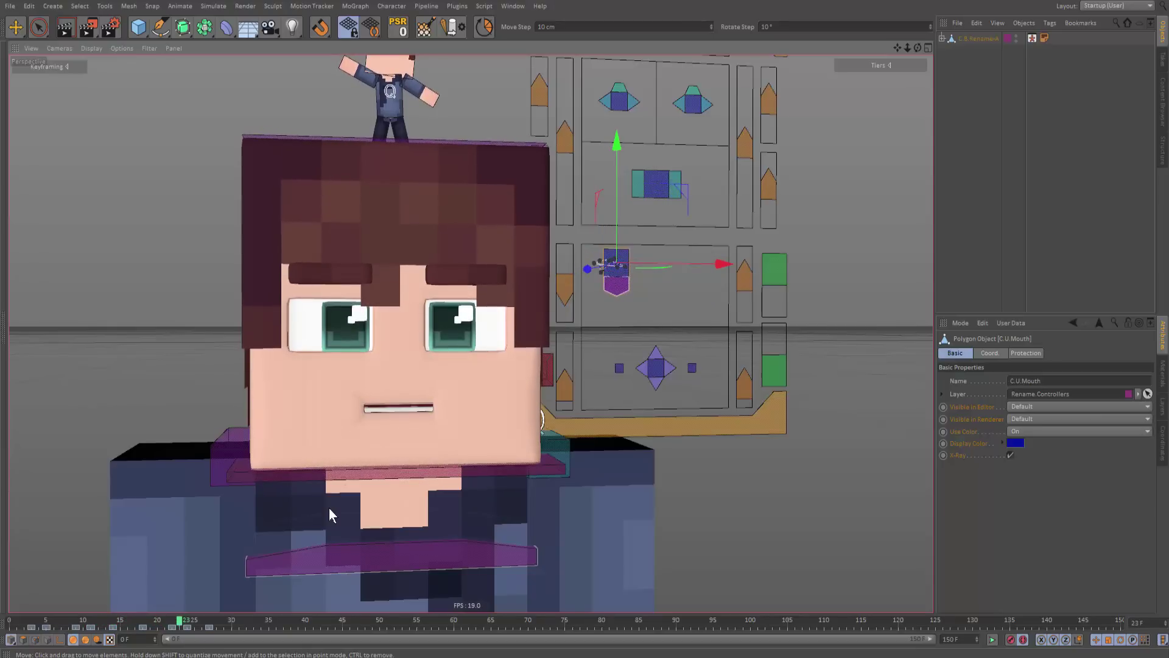
pyautogui.press('g')
pyautogui.press('g')
pyautogui.press('g')
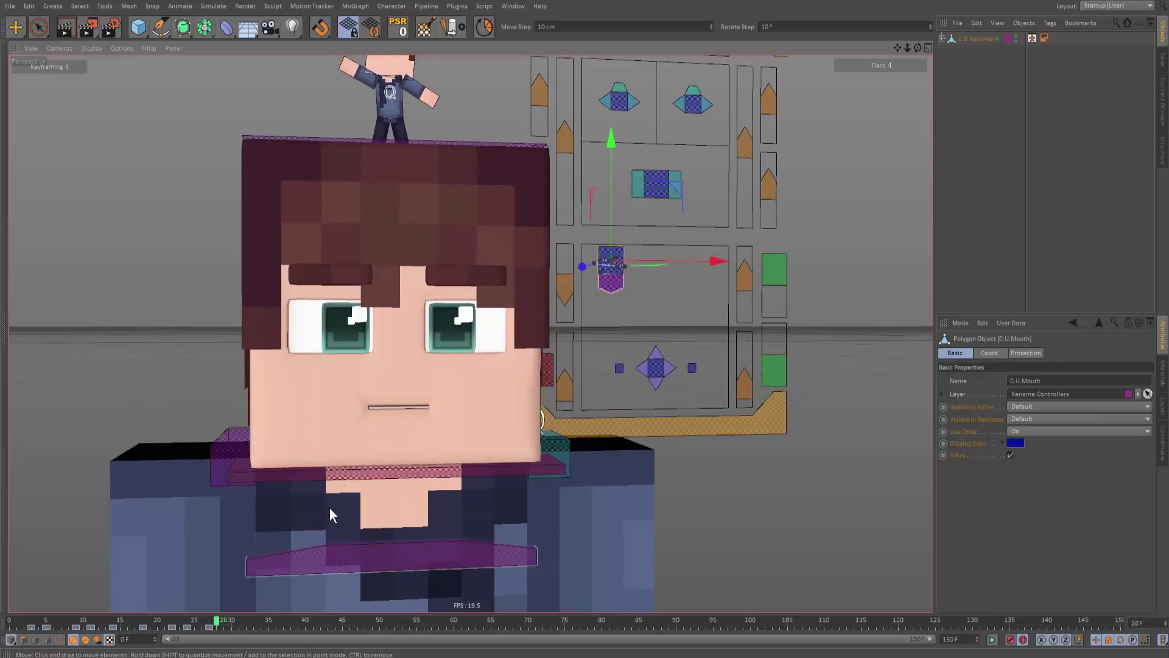
# Step: Review the mouth movement again, stepping frame by frame from about frame 5 to frame 28
pyautogui.click(47, 619)
pyautogui.press('g')
pyautogui.press('g')
pyautogui.press('g')
pyautogui.press('g')
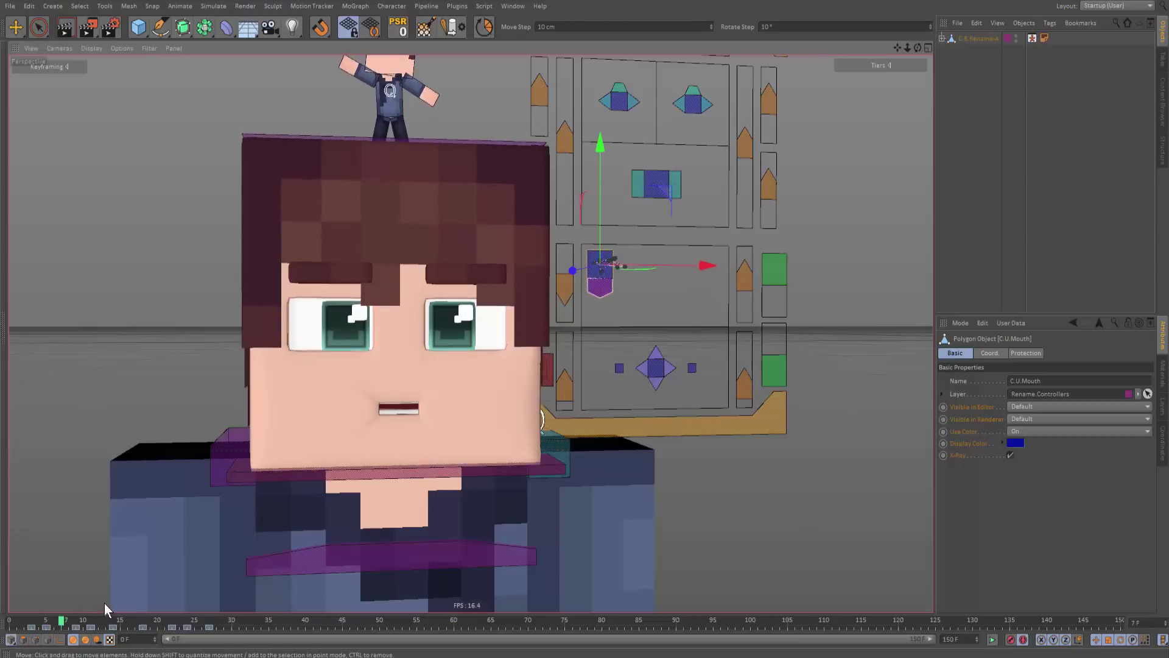
pyautogui.press('g')
pyautogui.press('g')
pyautogui.press('g')
pyautogui.press('g')
pyautogui.press('g')
pyautogui.press('g')
pyautogui.press('g')
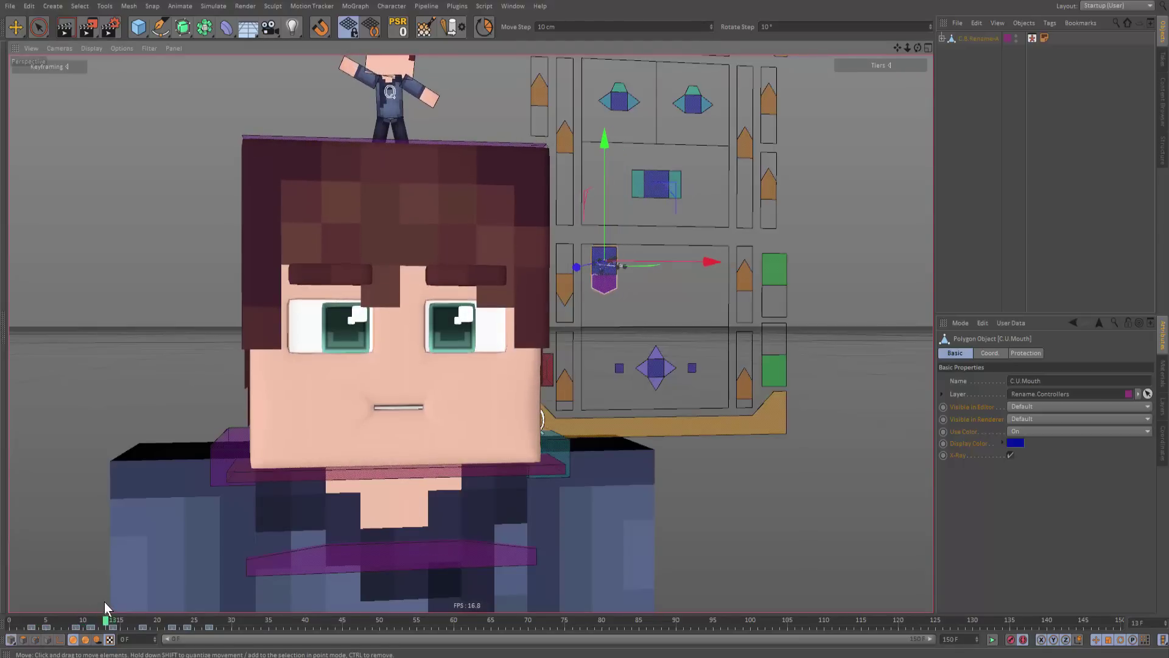
pyautogui.press('g')
pyautogui.press('g')
pyautogui.press('g')
pyautogui.press('g')
pyautogui.press('g')
pyautogui.press('g')
pyautogui.press('g')
pyautogui.press('g')
pyautogui.press('g')
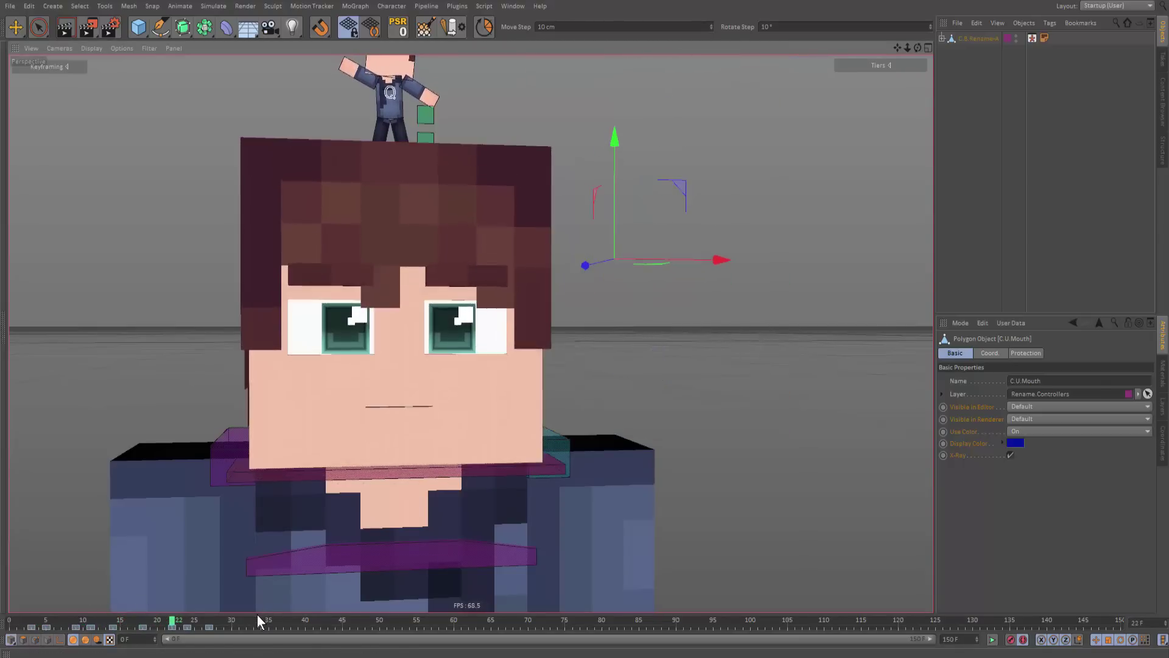
pyautogui.press('g')
pyautogui.press('g')
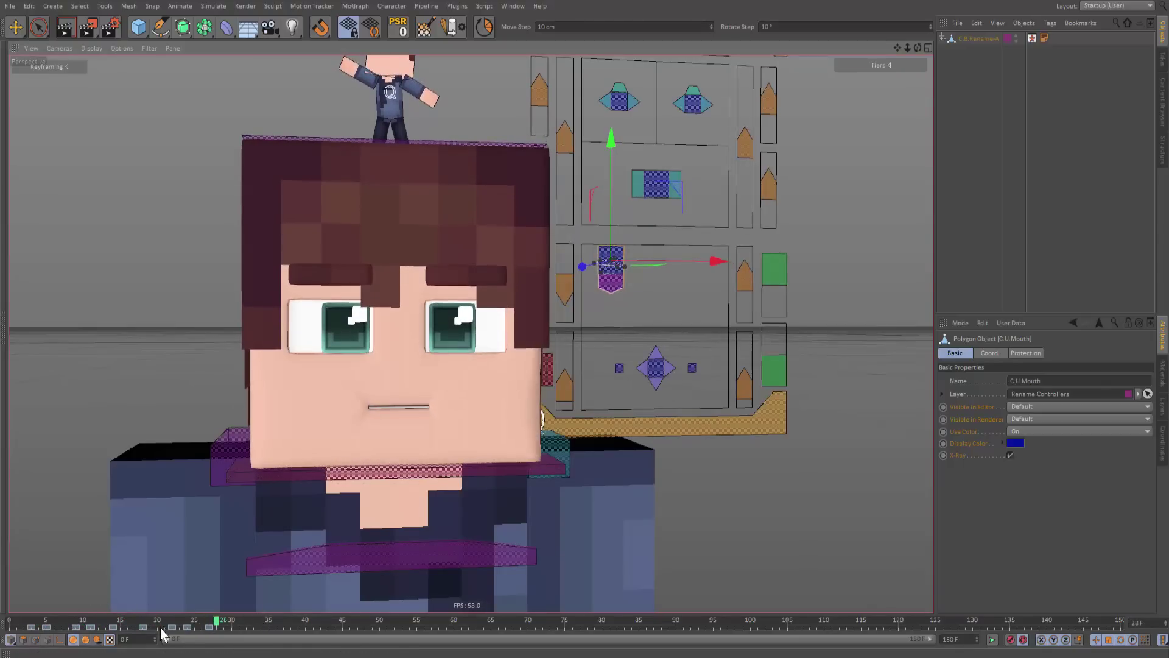
# Step: Scrub back to the start of the keyframes and play the manual lip sync animation
pyautogui.moveTo(160, 624); pyautogui.dragTo(26, 617)
pyautogui.press('F8')
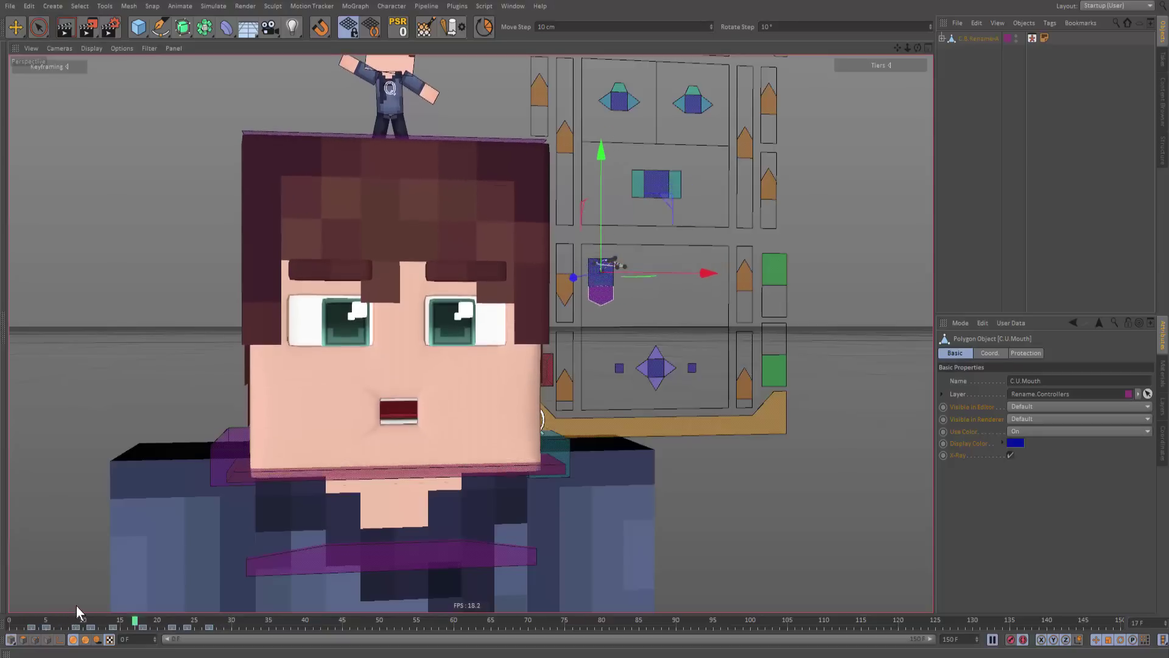
# Step: Replay the manual lip sync repeatedly from about frame 5 to check the timing of the first mouth keys
pyautogui.press('F8')
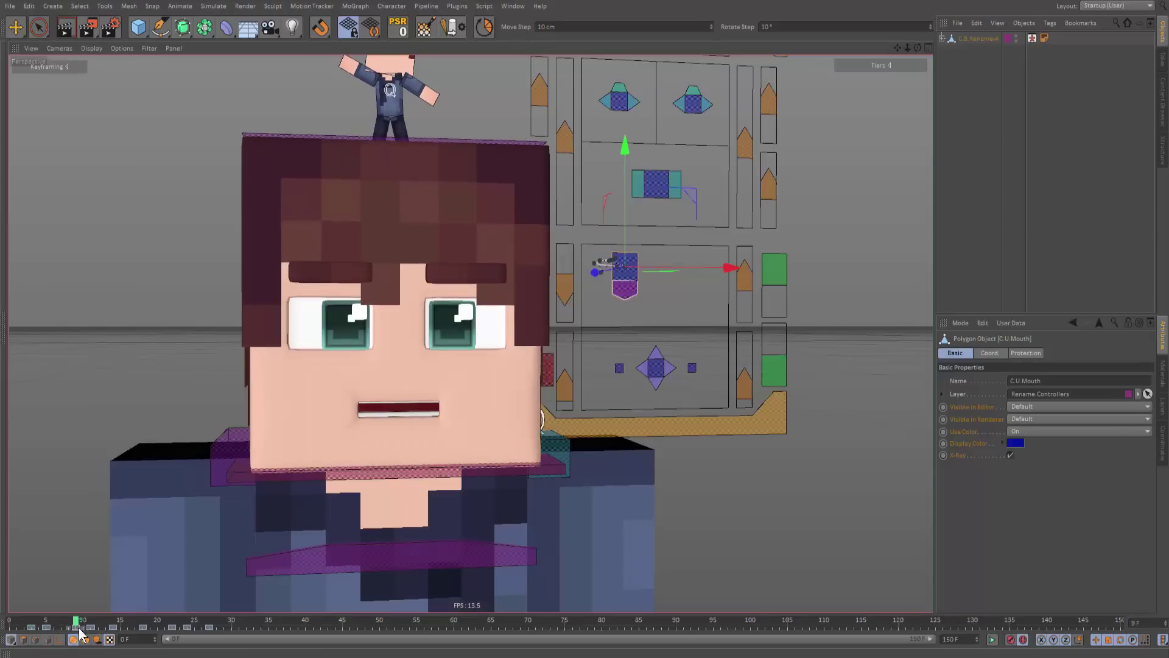
pyautogui.moveTo(76, 628); pyautogui.dragTo(105, 628)
pyautogui.click(50, 620)
pyautogui.press('F8')
pyautogui.press('F8')
pyautogui.click(98, 622)
pyautogui.press('F8')
pyautogui.click(80, 621)
pyautogui.press('F8')
pyautogui.press('F8')
# Step: Shift the mouth keys after frame 12 to earlier frames, placing one at frame 13, and replay the stretch
pyautogui.moveTo(172, 628); pyautogui.dragTo(135, 627)
pyautogui.click(84, 620)
pyautogui.press('F8')
pyautogui.click(107, 619)
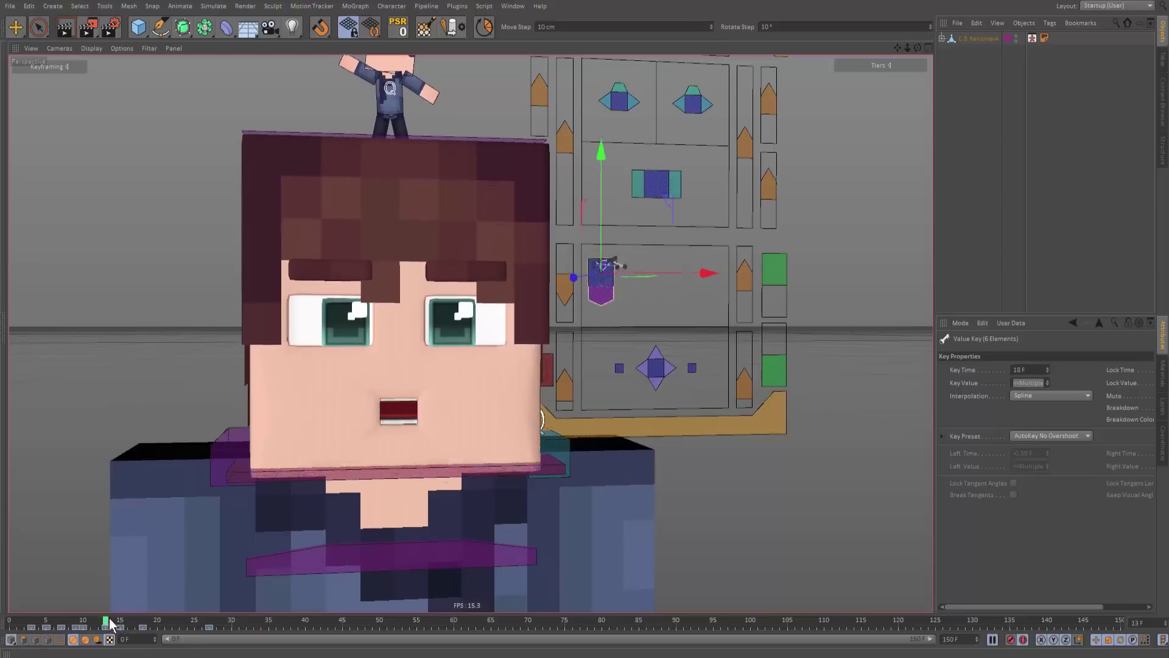
pyautogui.click(106, 620)
# Step: Move the last mouth key to frame 23, replay the section, and move that key to frame 20
pyautogui.moveTo(210, 628); pyautogui.dragTo(179, 628)
pyautogui.click(110, 622)
pyautogui.click(111, 621)
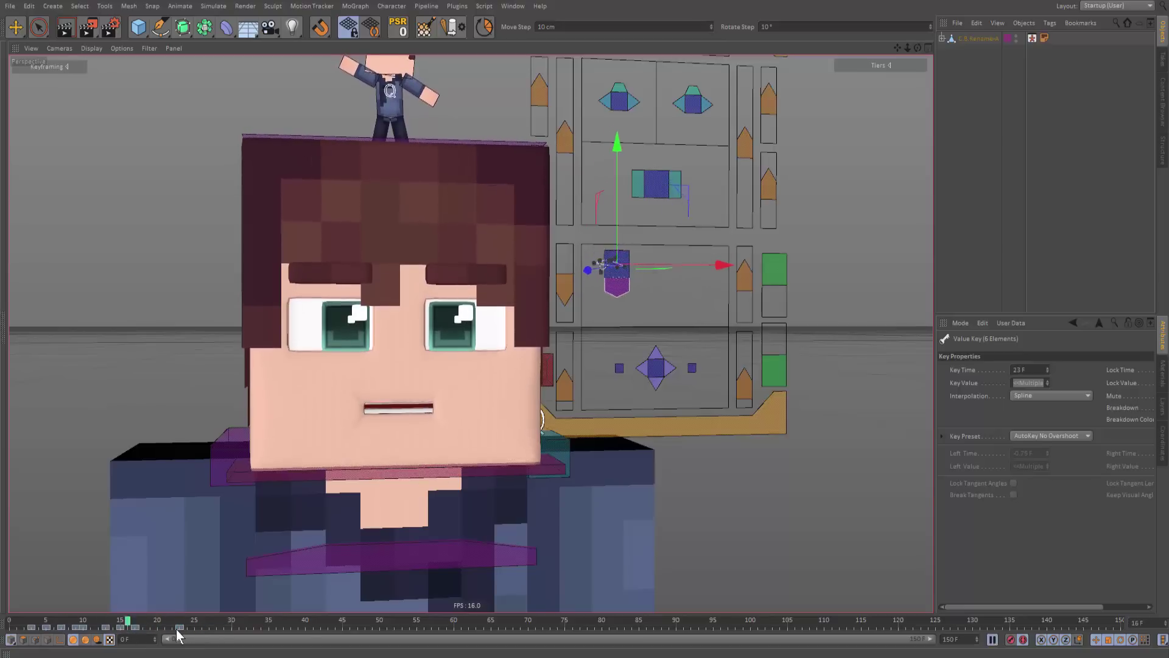
pyautogui.click(179, 623)
pyautogui.moveTo(179, 628); pyautogui.dragTo(157, 628)
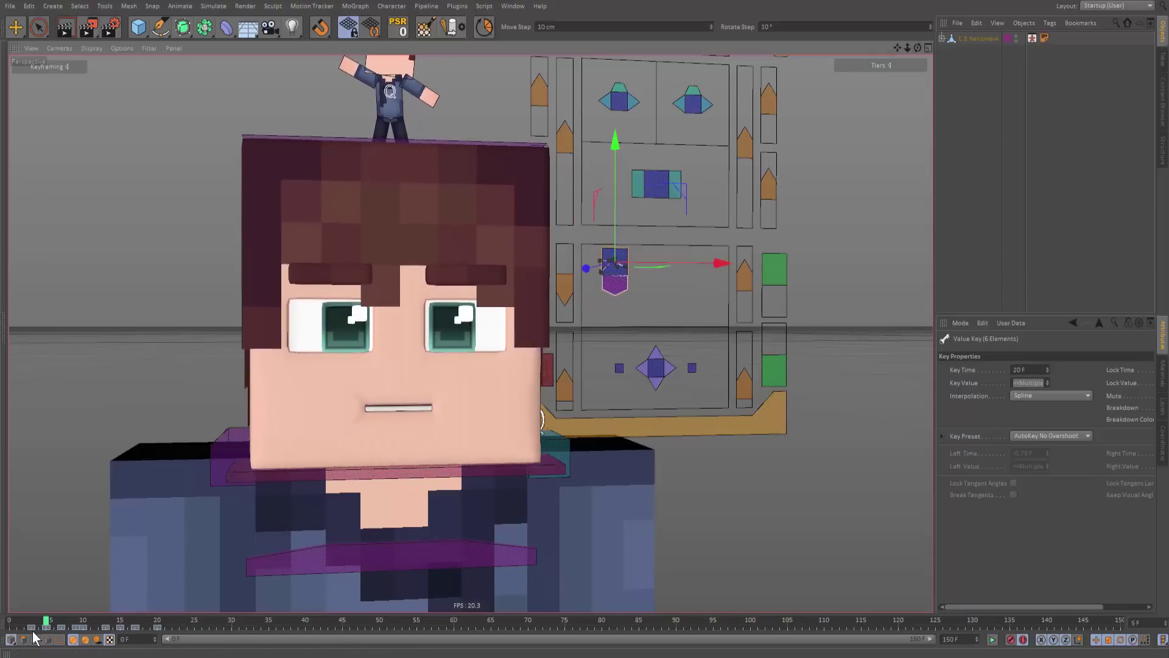
# Step: Replay the retimed mouth animation from about frame 3 and scrub the stretch just after frame 20
pyautogui.press('F8')
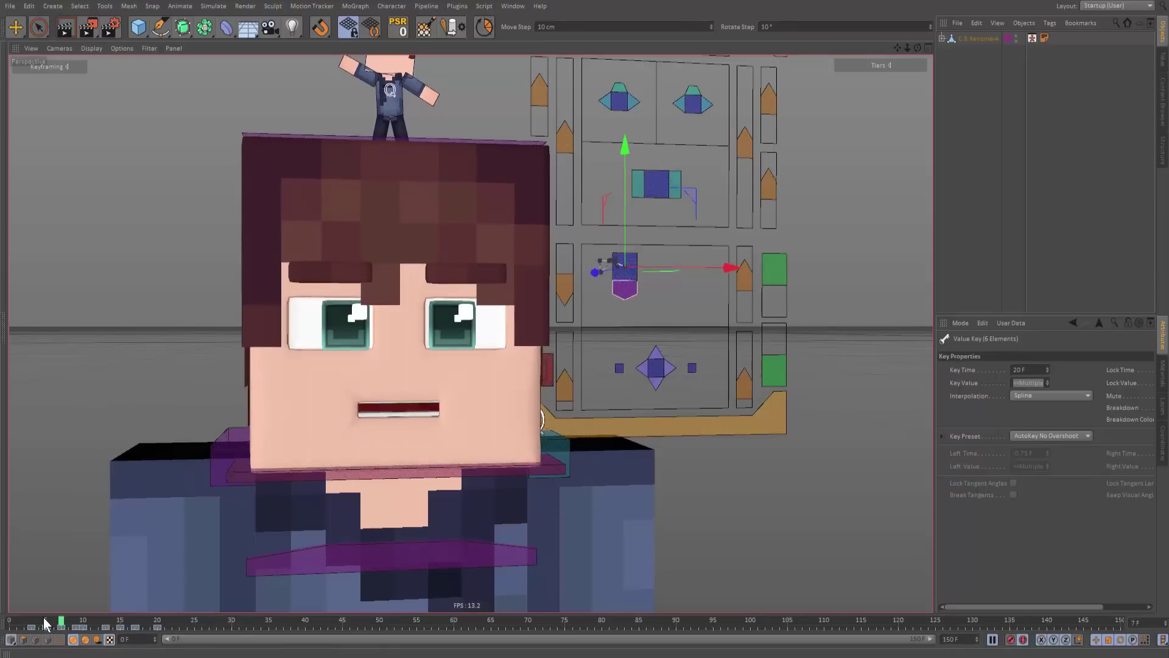
pyautogui.press('F8')
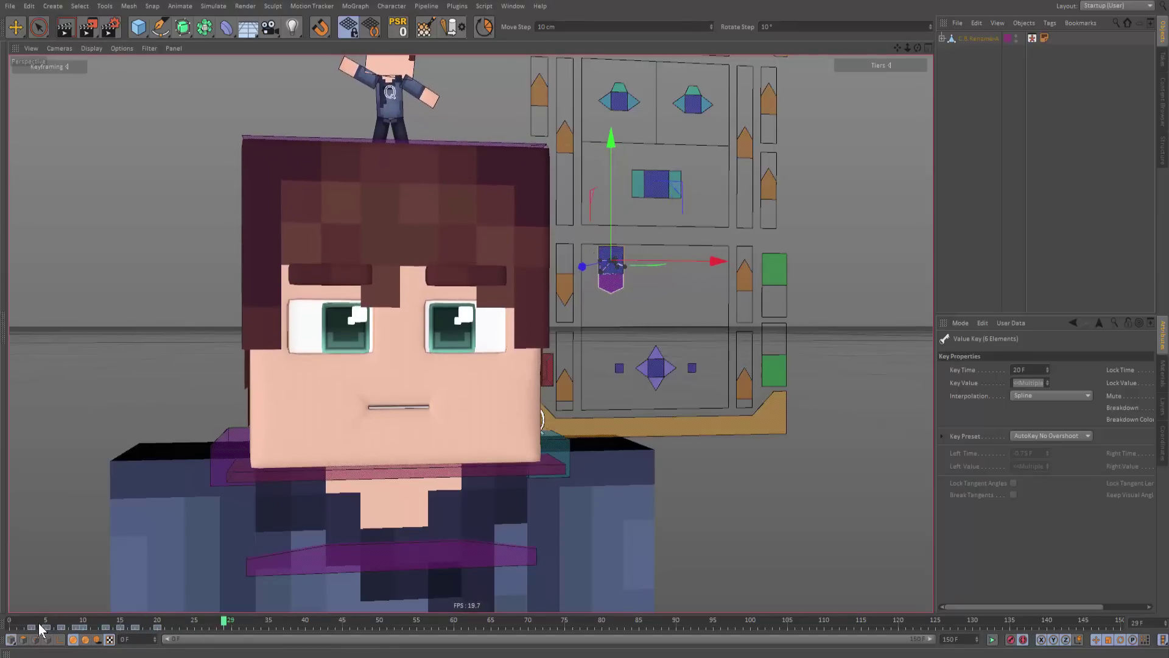
pyautogui.click(26, 619)
pyautogui.press('F8')
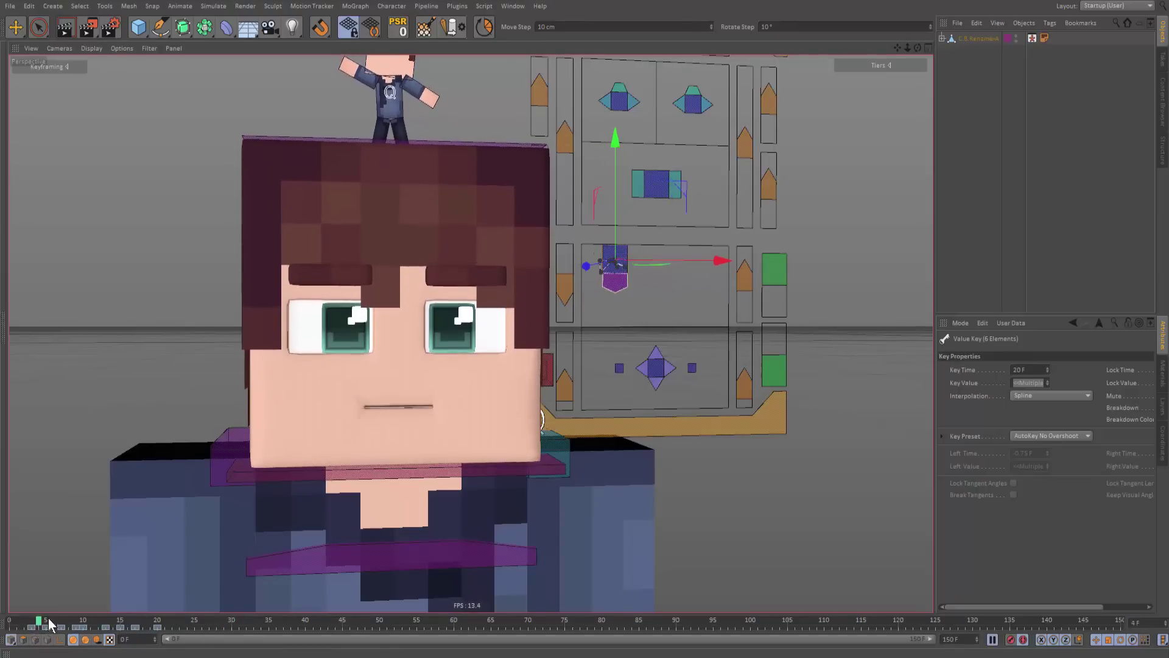
pyautogui.click(29, 619)
pyautogui.click(29, 619)
pyautogui.click(45, 627)
pyautogui.click(33, 619)
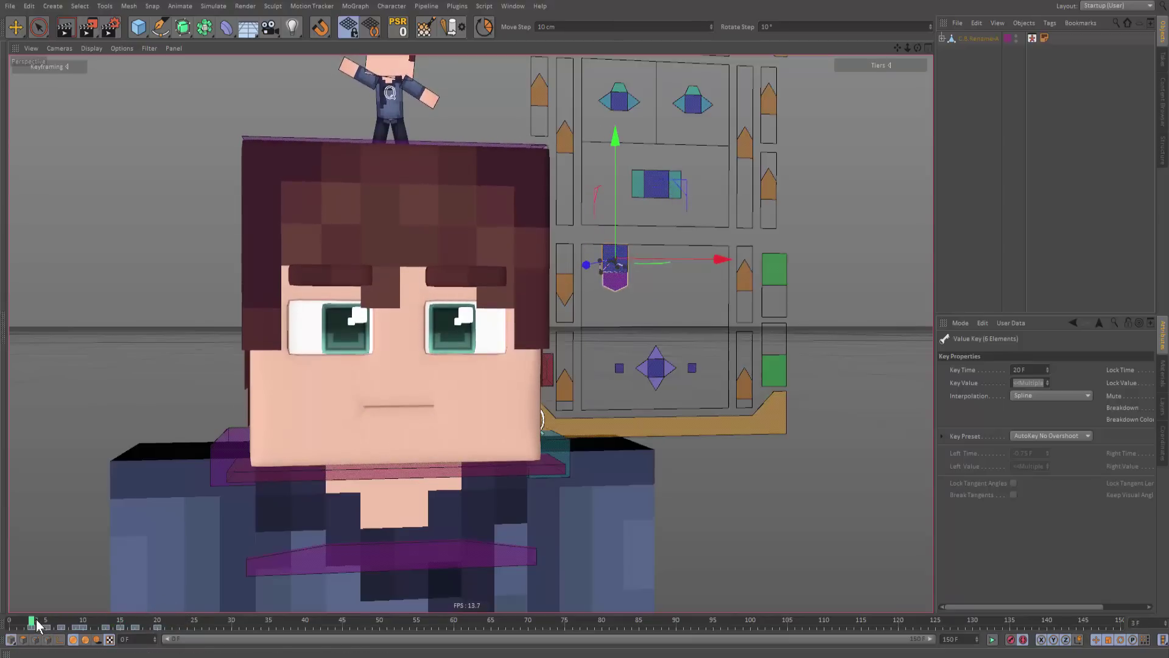
pyautogui.press('F8')
pyautogui.press('F8')
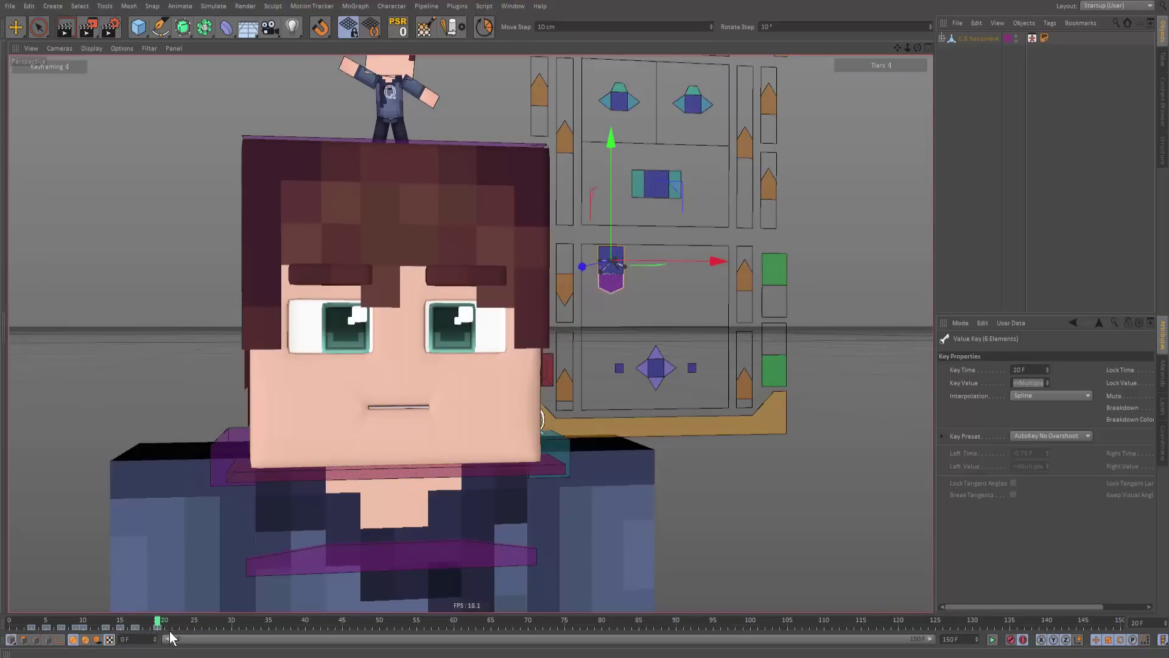
pyautogui.press('F8')
pyautogui.press('F8')
pyautogui.click(189, 623)
pyautogui.moveTo(188, 623); pyautogui.dragTo(161, 623)
pyautogui.press('F8')
pyautogui.press('F8')
# Step: Keyframe further mouth shapes with the mouth controller between frames 23 and 41, advancing frame by frame
pyautogui.press('F9')
pyautogui.moveTo(181, 621); pyautogui.dragTo(194, 621)
pyautogui.moveTo(473, 430)
pyautogui.mouseDown()
pyautogui.moveTo(477, 444)
pyautogui.moveTo(476, 430)
pyautogui.moveTo(504, 433)
pyautogui.moveTo(464, 434)
pyautogui.moveTo(495, 440)
pyautogui.moveTo(476, 444)
pyautogui.moveTo(528, 447)
pyautogui.moveTo(502, 421)
pyautogui.moveTo(525, 423)
pyautogui.moveTo(511, 422)
pyautogui.mouseUp()
pyautogui.press('g')
pyautogui.press('g')
pyautogui.press('g')
pyautogui.press('g')
pyautogui.press('g')
pyautogui.press('g')
pyautogui.press('g')
pyautogui.press('g')
pyautogui.press('g')
pyautogui.press('g')
pyautogui.press('g')
pyautogui.press('g')
pyautogui.press('g')
pyautogui.press('g')
pyautogui.press('g')
pyautogui.press('g')
pyautogui.press('g')
pyautogui.press('g')
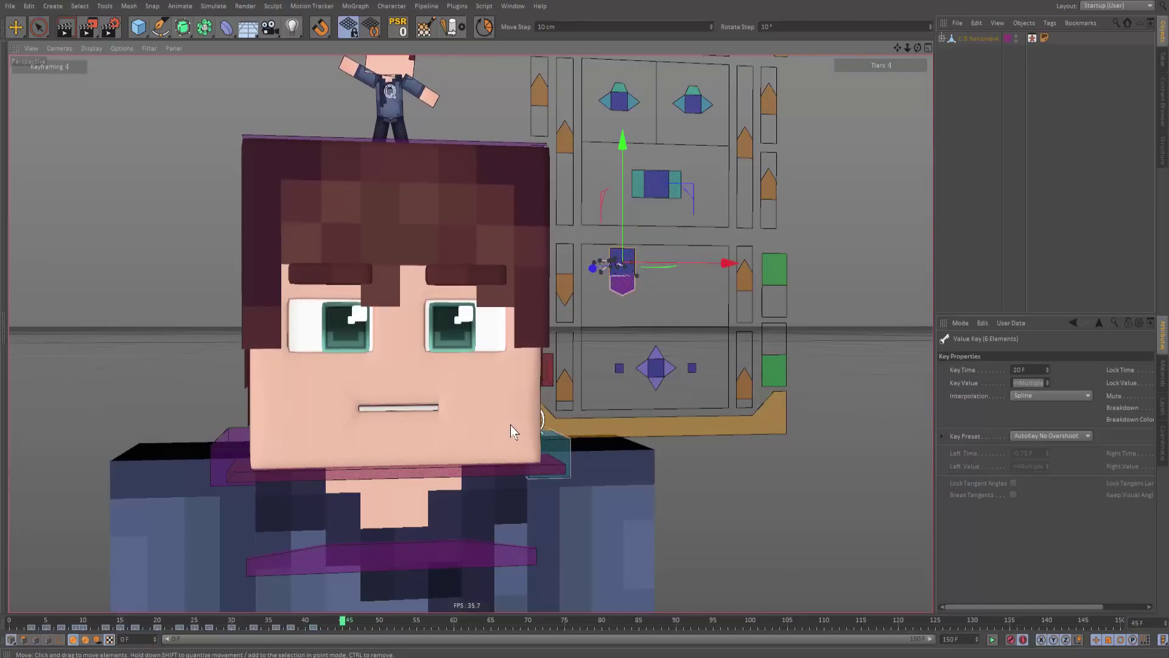
# Step: Review the new mouth shapes frame by frame and shift the last three mouth keys so they end at frame 38
pyautogui.moveTo(272, 617)
pyautogui.mouseDown()
pyautogui.moveTo(171, 619)
pyautogui.moveTo(189, 615)
pyautogui.mouseUp()
pyautogui.press('g')
pyautogui.press('g')
pyautogui.press('g')
pyautogui.press('g')
pyautogui.press('g')
pyautogui.press('g')
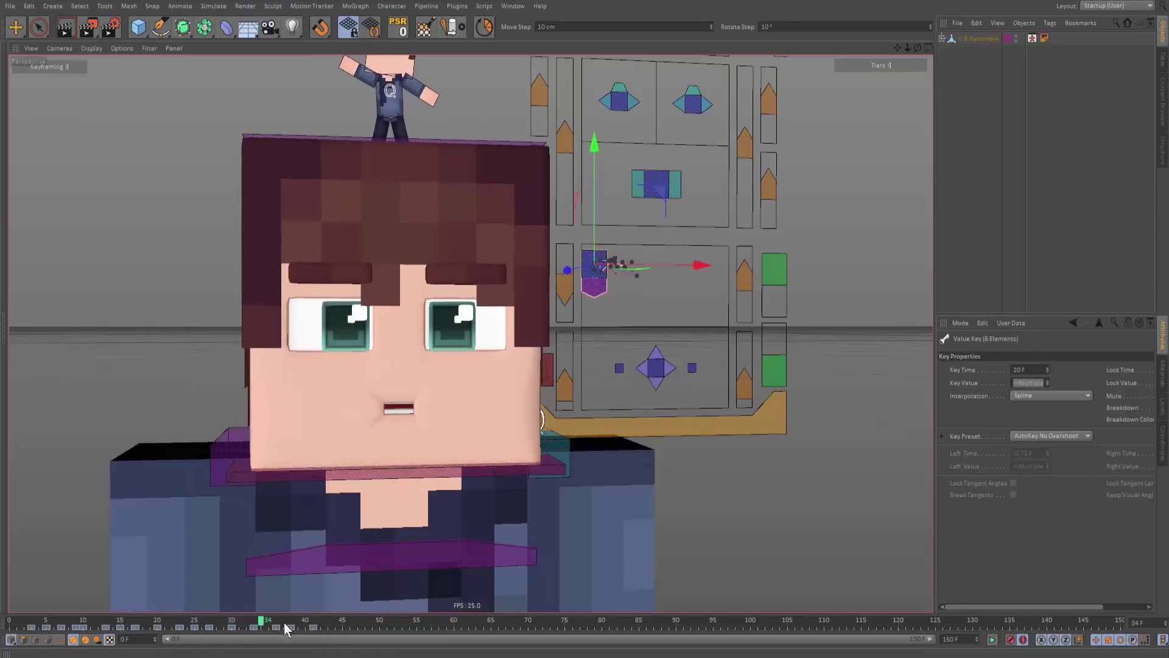
pyautogui.moveTo(371, 572); pyautogui.dragTo(374, 574)
pyautogui.press('g')
pyautogui.press('g')
pyautogui.press('g')
pyautogui.press('g')
pyautogui.moveTo(316, 620); pyautogui.dragTo(170, 622)
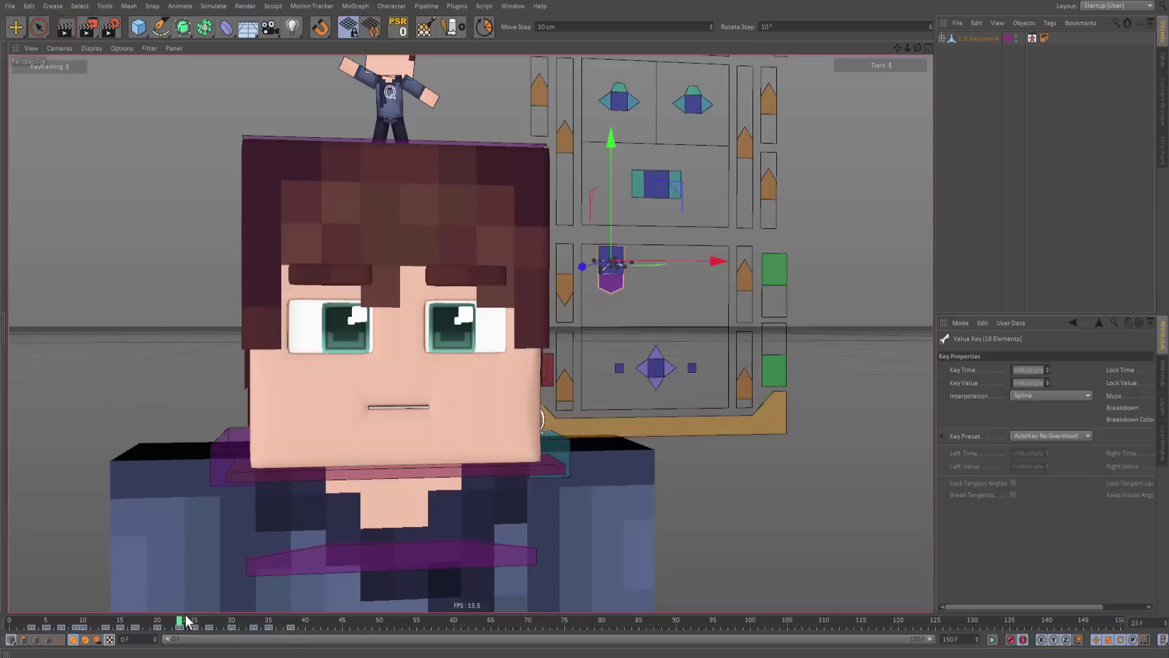
# Step: Step through and replay frames 20 to 41 to check the timing of the newer mouth keys
pyautogui.press('g')
pyautogui.press('g')
pyautogui.press('g')
pyautogui.press('g')
pyautogui.press('g')
pyautogui.click(177, 621)
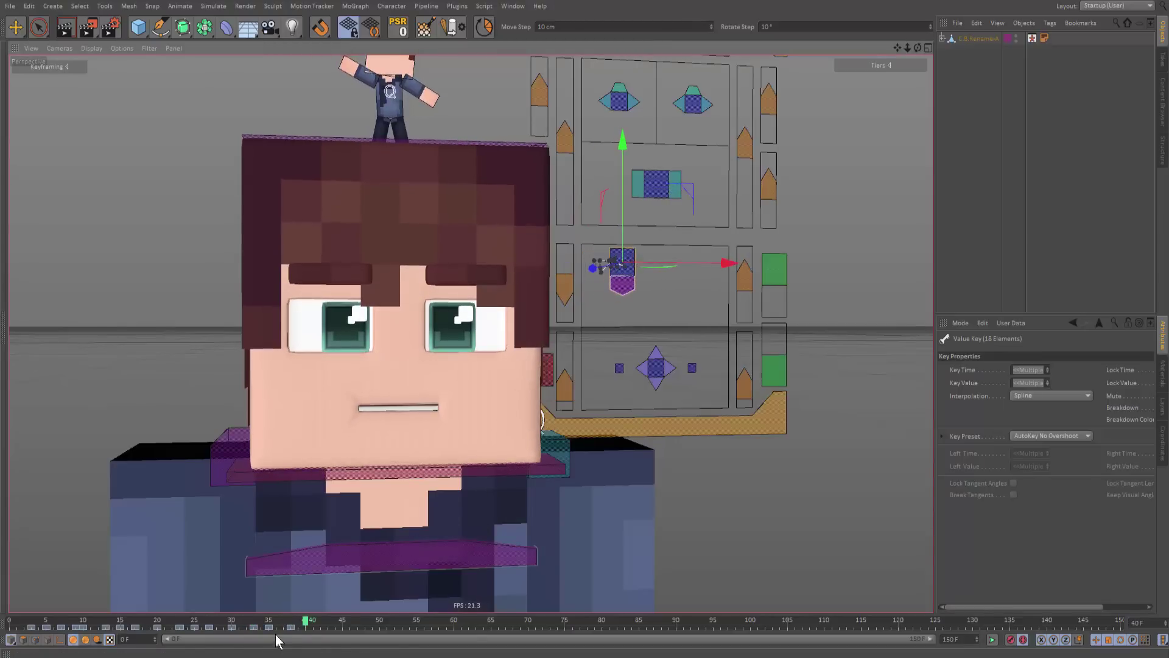
pyautogui.moveTo(232, 624); pyautogui.dragTo(158, 625)
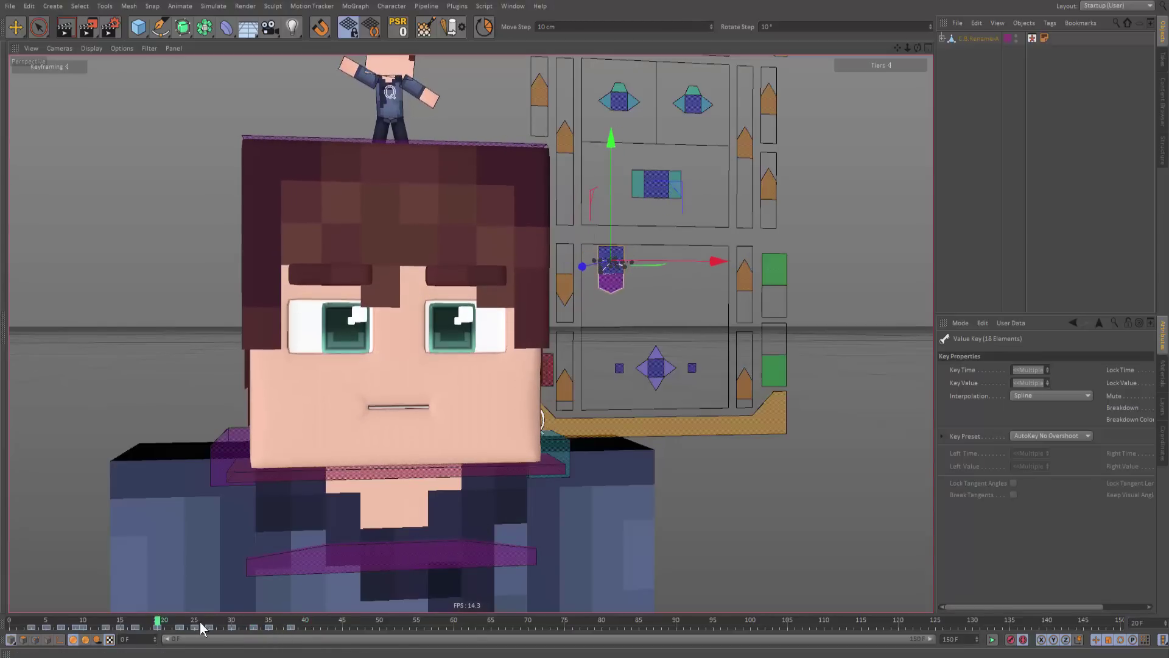
pyautogui.press('F8')
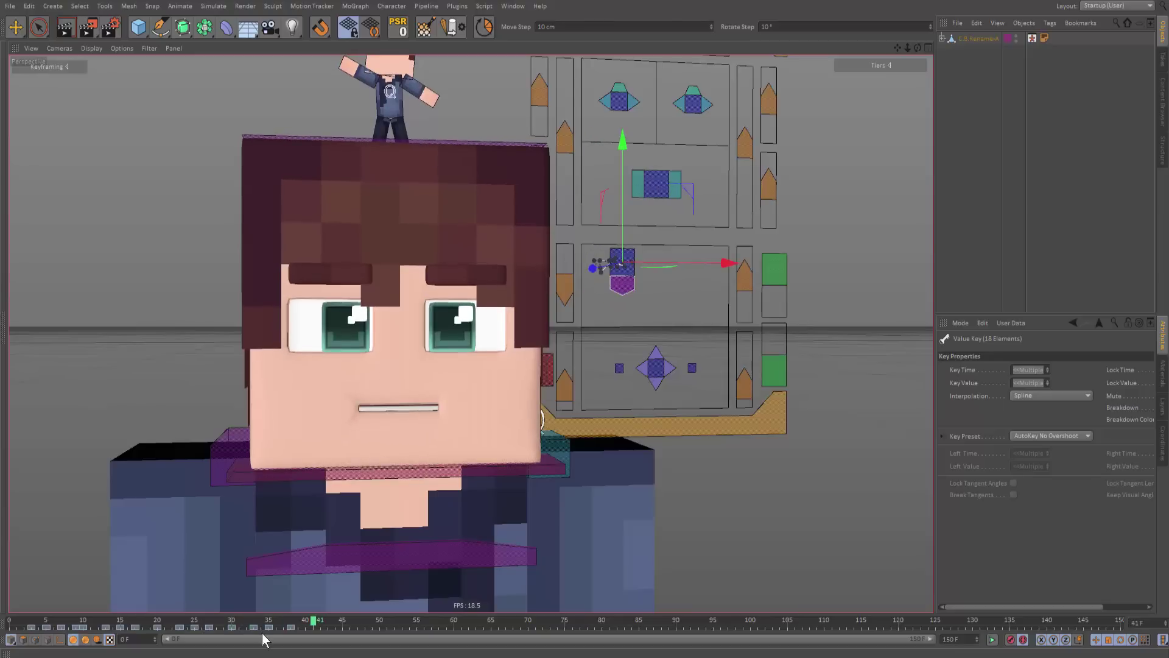
pyautogui.moveTo(238, 619)
pyautogui.mouseDown()
pyautogui.moveTo(163, 617)
pyautogui.moveTo(231, 628)
pyautogui.moveTo(217, 627)
pyautogui.mouseUp()
pyautogui.press('F8')
# Step: Retime the mouth keys between about frames 30 and 40 and replay that stretch
pyautogui.click(253, 620)
pyautogui.moveTo(253, 627)
pyautogui.mouseDown()
pyautogui.moveTo(231, 627)
pyautogui.moveTo(253, 627)
pyautogui.mouseUp()
pyautogui.moveTo(239, 621)
pyautogui.mouseDown()
pyautogui.moveTo(223, 624)
pyautogui.moveTo(246, 621)
pyautogui.mouseUp()
pyautogui.moveTo(293, 627); pyautogui.dragTo(264, 628)
pyautogui.moveTo(253, 627)
pyautogui.mouseDown()
pyautogui.moveTo(170, 620)
pyautogui.moveTo(268, 627)
pyautogui.mouseUp()
pyautogui.press('F8')
# Step: Adjust the spacing of the mouth keys after frame 20, placing one at frame 26, undo the stray change and replay
pyautogui.click(161, 621)
pyautogui.click(161, 621)
pyautogui.press('F8')
pyautogui.moveTo(192, 627); pyautogui.dragTo(157, 625)
pyautogui.hotkey('ctrl', 'z')
pyautogui.press('F8')
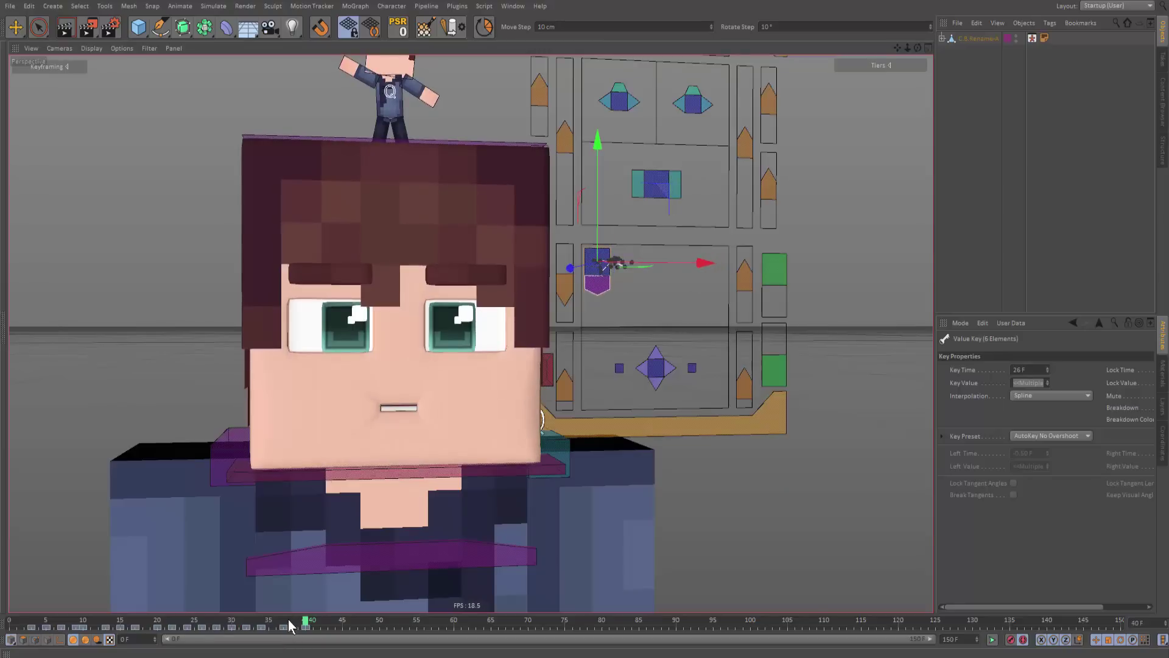
# Step: Scrub back to about frame 20 and step forward frame by frame to frame 28, examining the mouth shapes
pyautogui.moveTo(288, 619); pyautogui.dragTo(146, 621)
pyautogui.press('g')
pyautogui.press('g')
pyautogui.press('g')
pyautogui.press('g')
pyautogui.press('g')
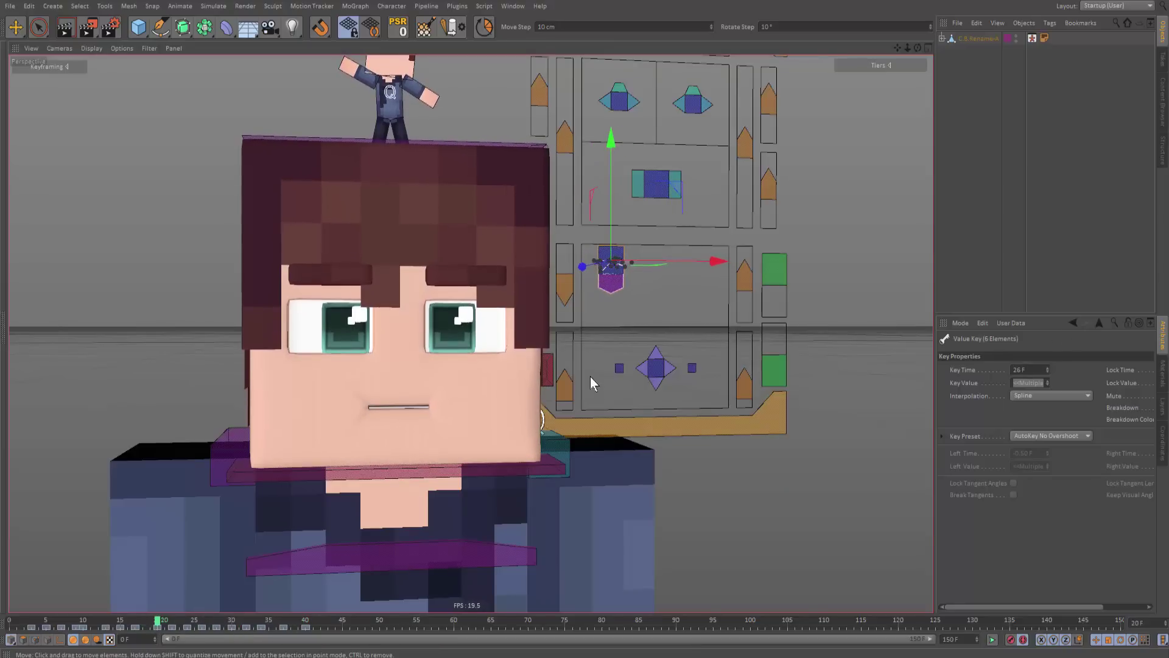
pyautogui.press('g')
pyautogui.press('g')
pyautogui.press('g')
pyautogui.press('g')
pyautogui.press('g')
pyautogui.press('g')
pyautogui.press('g')
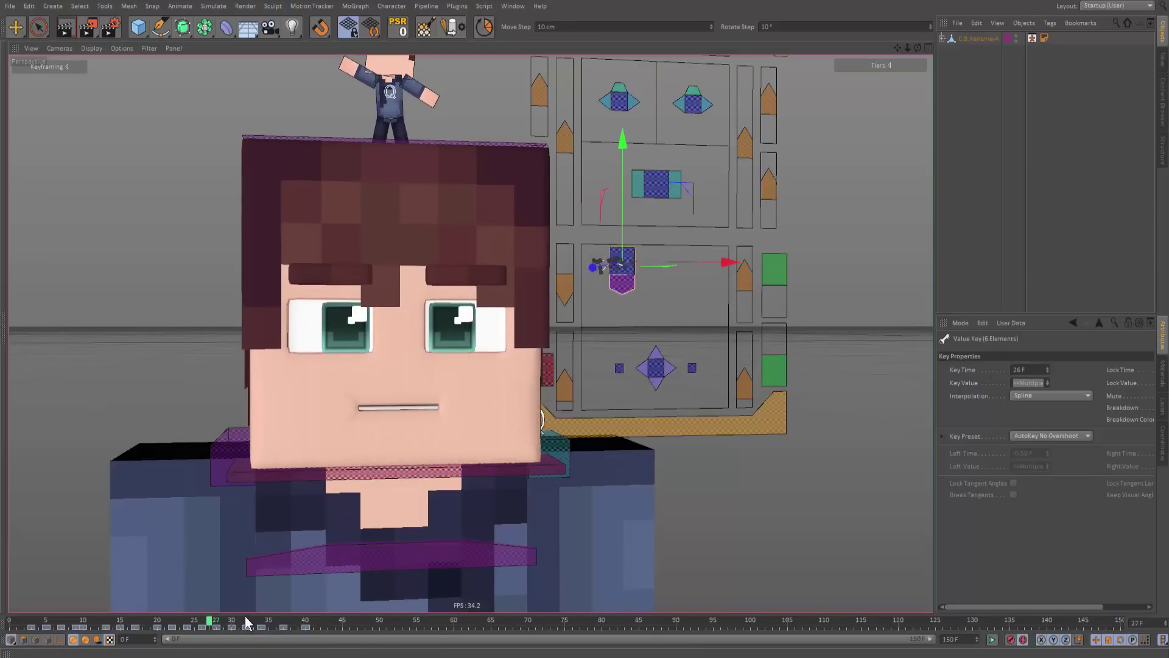
pyautogui.press('g')
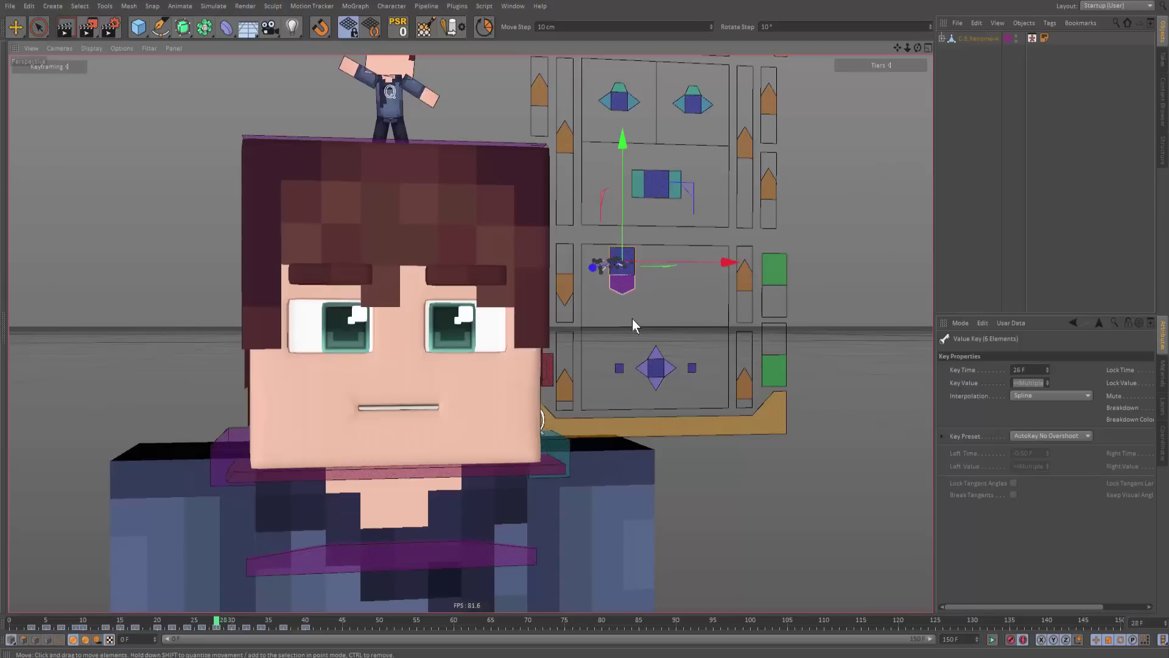
# Step: Try a wide open mouth shape at frame 30 with the mouth controller and undo it
pyautogui.press('g')
pyautogui.press('g')
pyautogui.moveTo(589, 318)
pyautogui.mouseDown()
pyautogui.moveTo(637, 351)
pyautogui.moveTo(620, 329)
pyautogui.mouseUp()
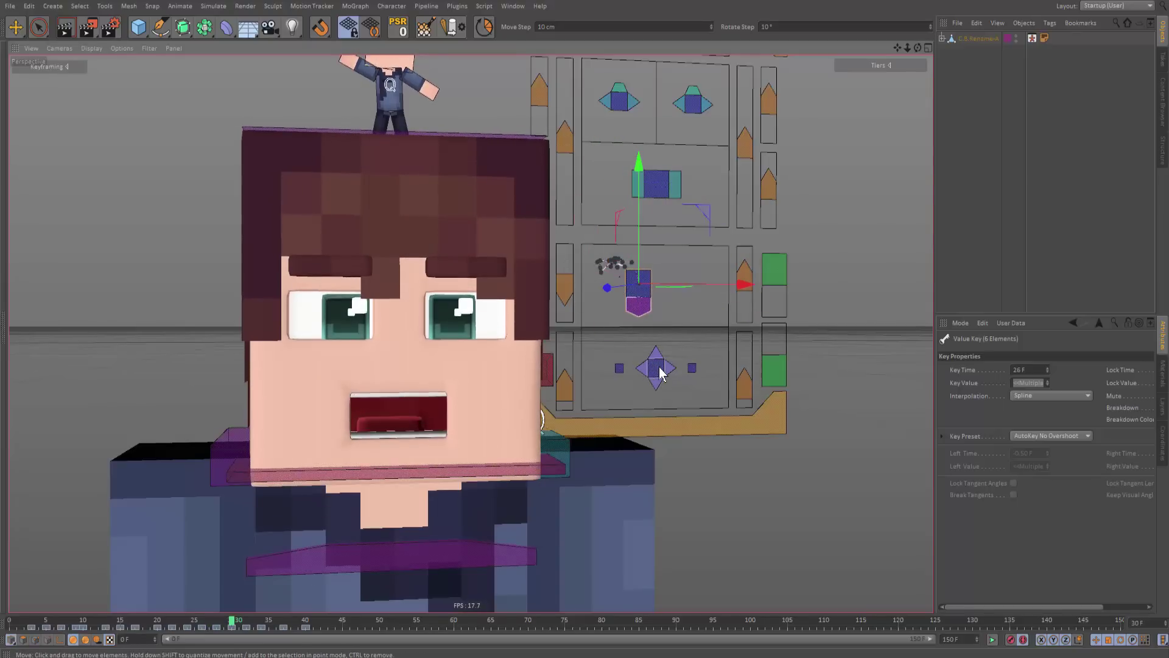
pyautogui.hotkey('ctrl', 'z')
# Step: Review the mouth shapes from about frame 20 onward frame by frame, including from an angled view of the head
pyautogui.press('g')
pyautogui.press('g')
pyautogui.press('g')
pyautogui.moveTo(261, 620)
pyautogui.mouseDown()
pyautogui.moveTo(298, 623)
pyautogui.moveTo(157, 623)
pyautogui.mouseUp()
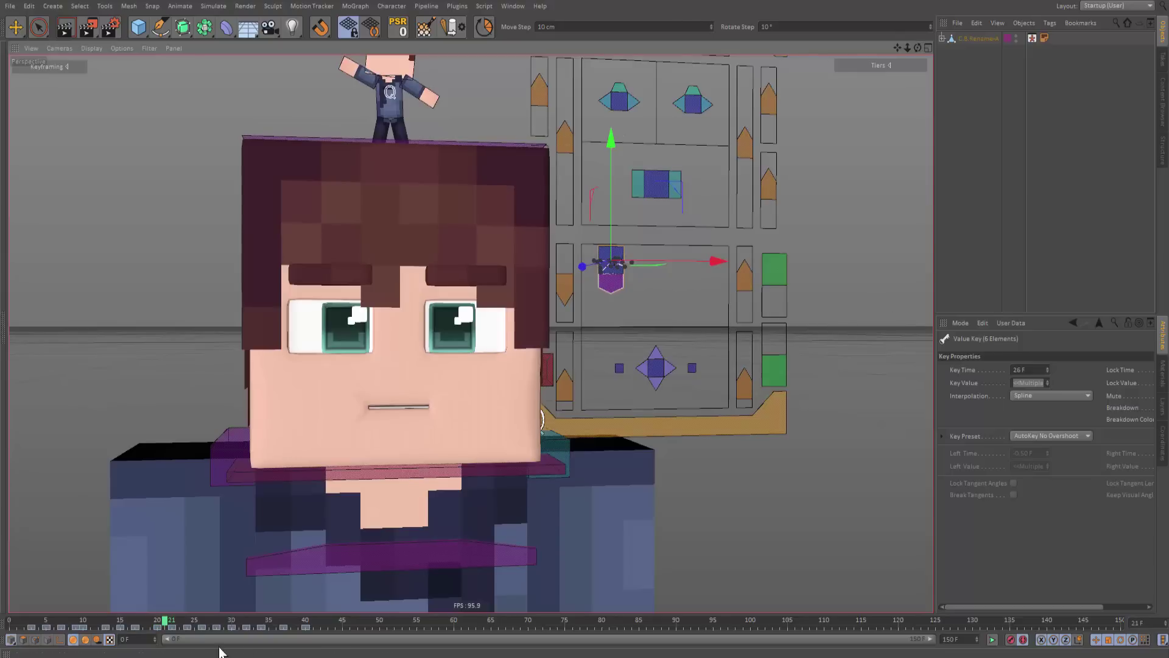
pyautogui.press('g')
pyautogui.moveTo(444, 410)
pyautogui.keyDown('alt'); pyautogui.mouseDown()
pyautogui.moveTo(449, 433)
pyautogui.moveTo(193, 573)
pyautogui.mouseUp(); pyautogui.keyUp('alt')
pyautogui.press('g')
pyautogui.press('g')
pyautogui.press('g')
pyautogui.press('g')
pyautogui.press('g')
pyautogui.press('g')
pyautogui.press('g')
pyautogui.press('g')
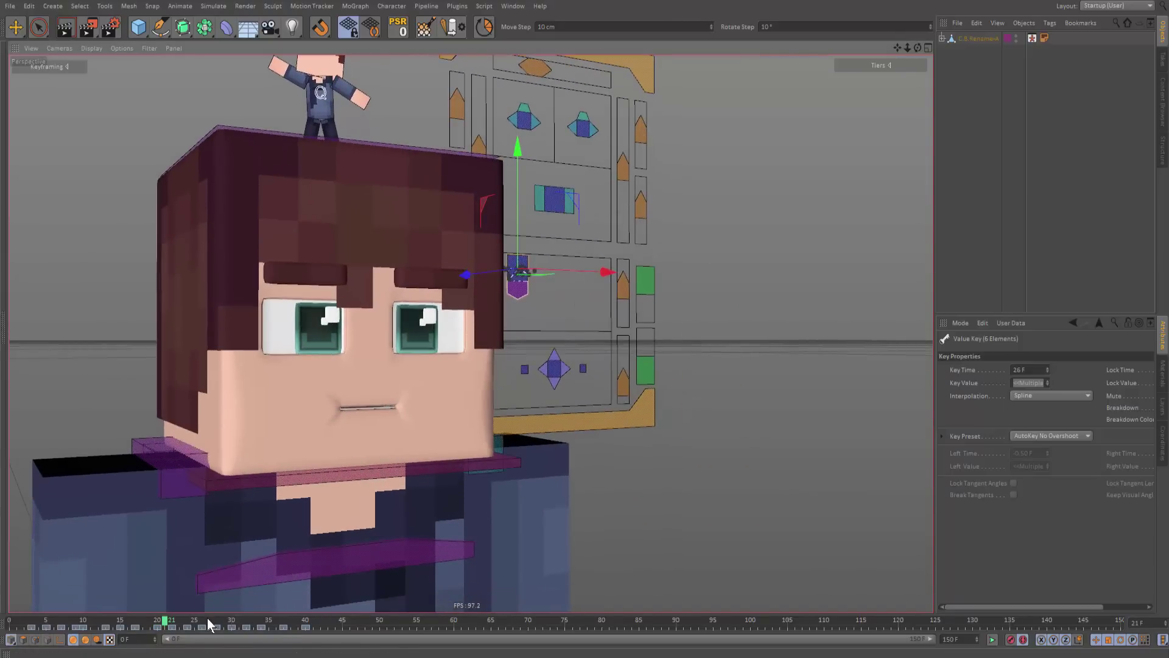
pyautogui.moveTo(240, 619); pyautogui.dragTo(82, 613)
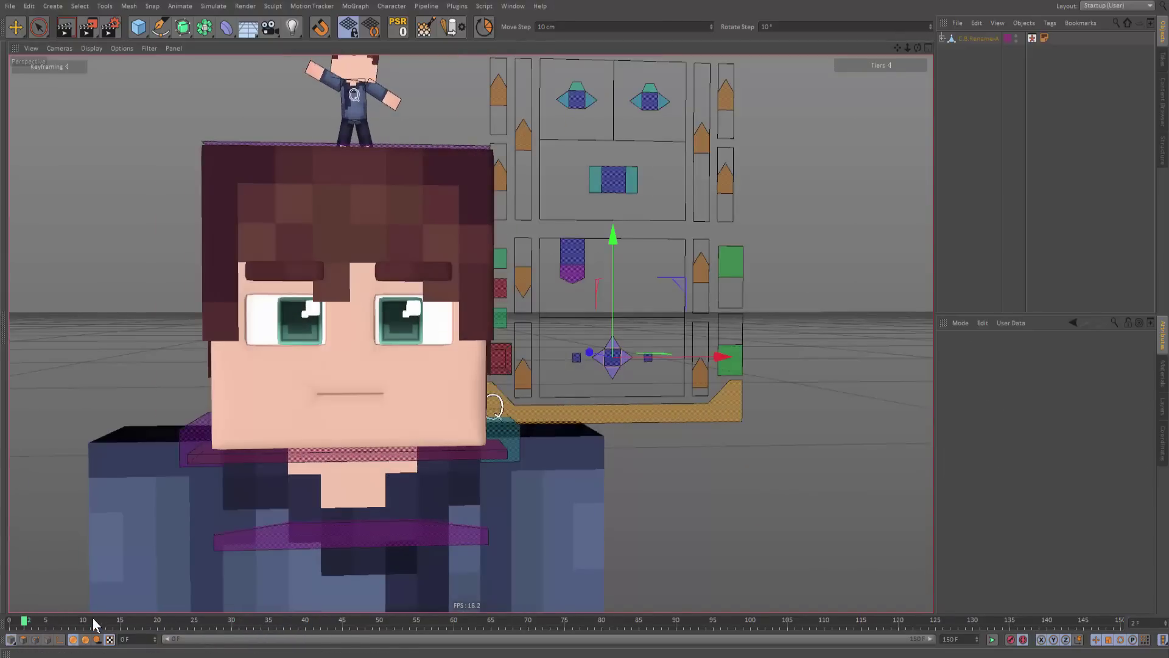
# Step: Play the lip sync from near the start in the front view and replay it from frame 5
pyautogui.press('g')
pyautogui.press('g')
pyautogui.press('g')
pyautogui.hotkey('shift', 'f')
pyautogui.press('F8')
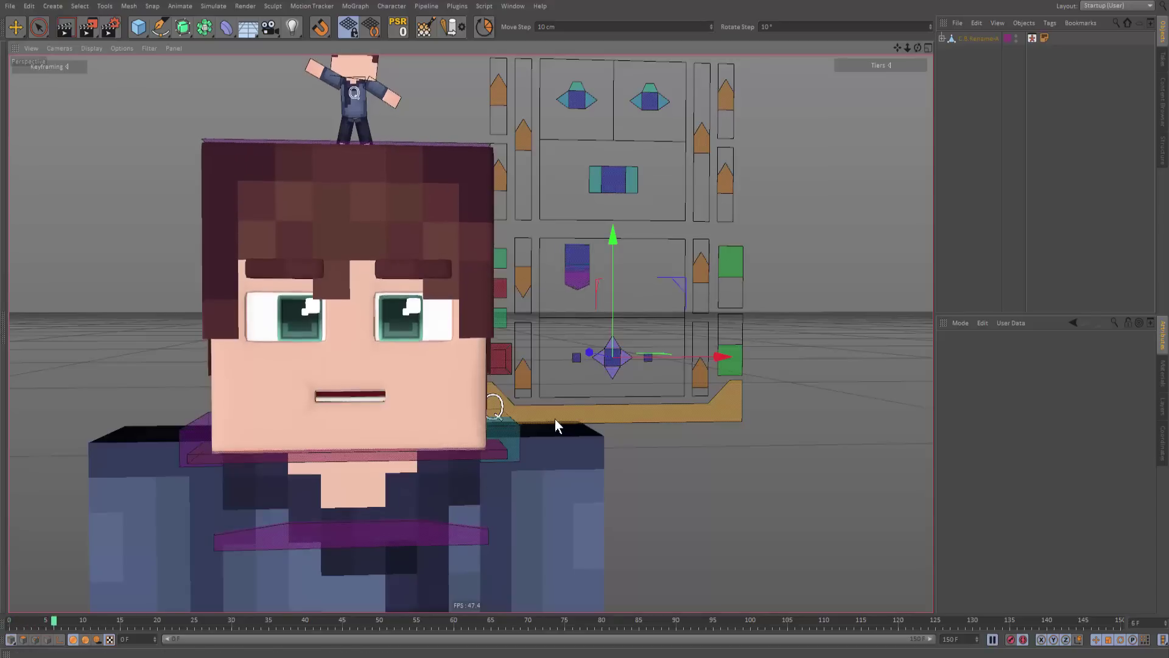
pyautogui.press('F8')
pyautogui.moveTo(127, 621); pyautogui.dragTo(45, 621)
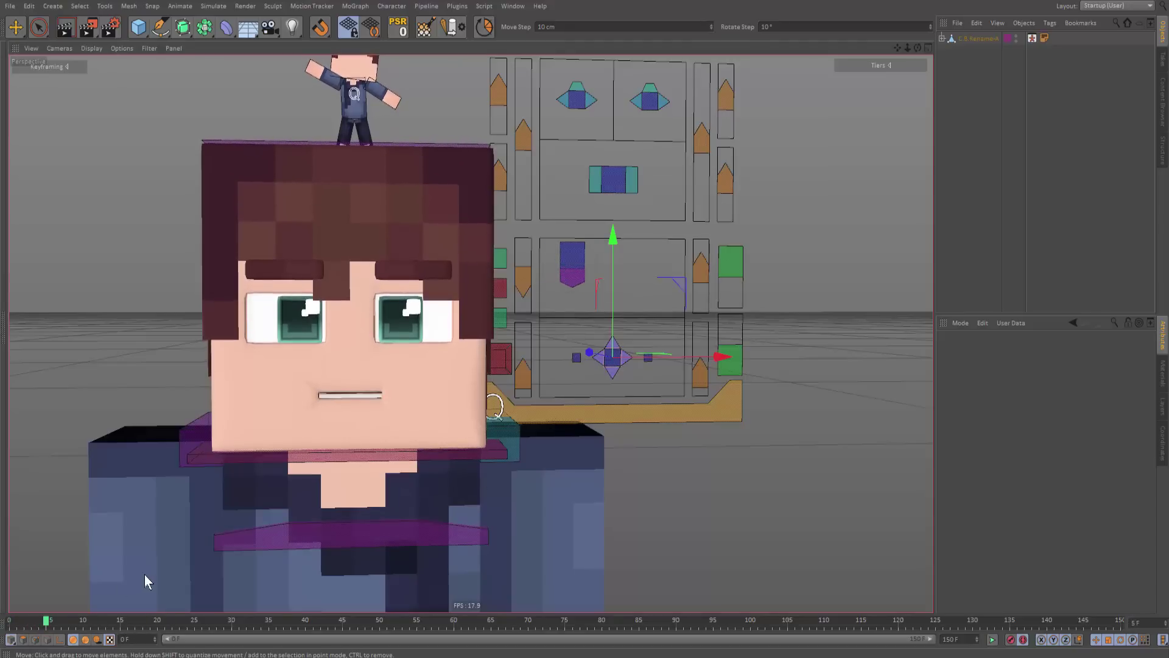
pyautogui.press('F8')
pyautogui.press('F8')
# Step: Step back and forth frame by frame around frames 10 and 11 to examine the mouth shape
pyautogui.press('f')
pyautogui.press('f')
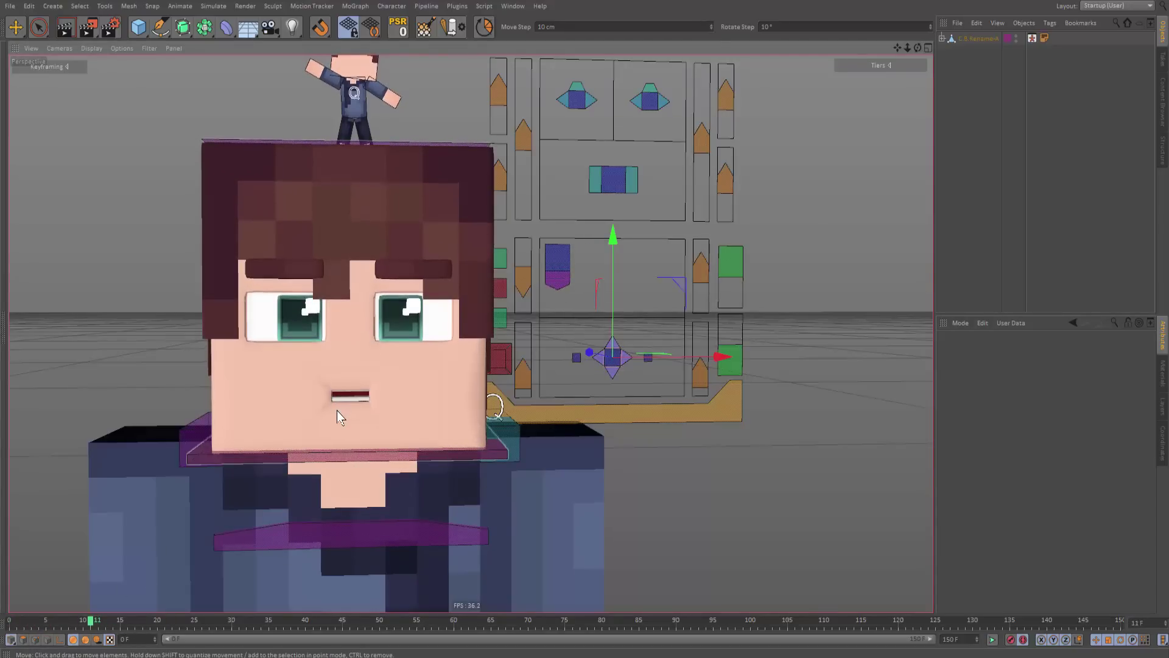
pyautogui.press('f')
pyautogui.press('g')
pyautogui.press('f')
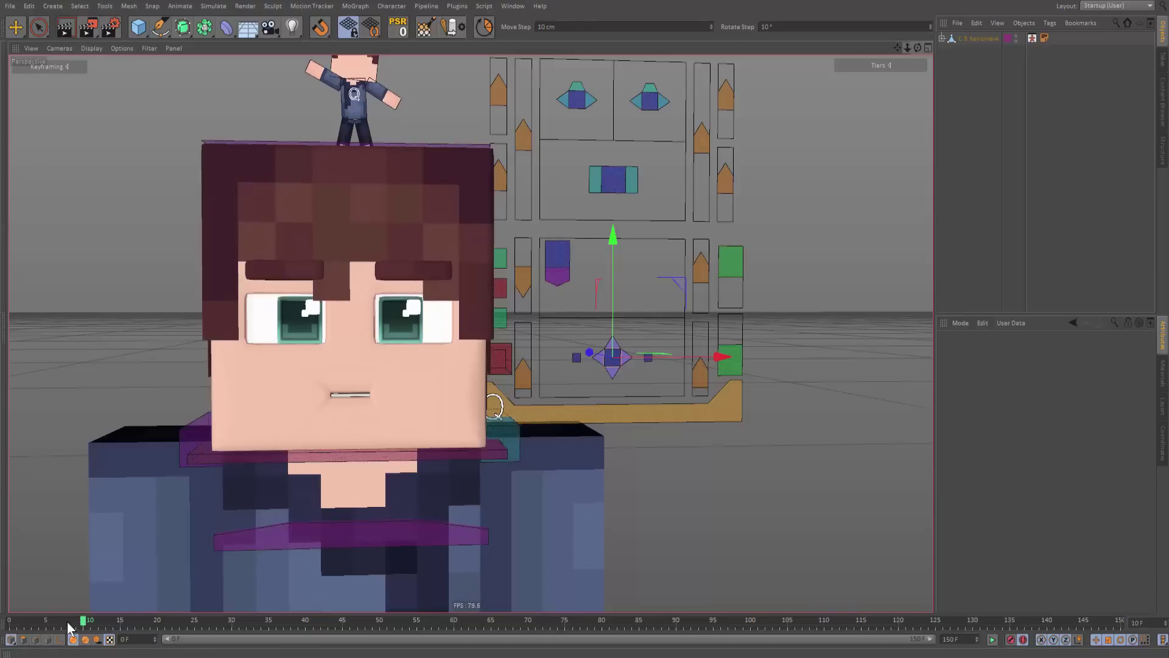
pyautogui.press('f')
pyautogui.press('f')
pyautogui.press('f')
pyautogui.press('g')
pyautogui.press('g')
pyautogui.press('g')
pyautogui.press('g')
pyautogui.press('g')
pyautogui.press('g')
pyautogui.press('f')
pyautogui.press('f')
pyautogui.press('f')
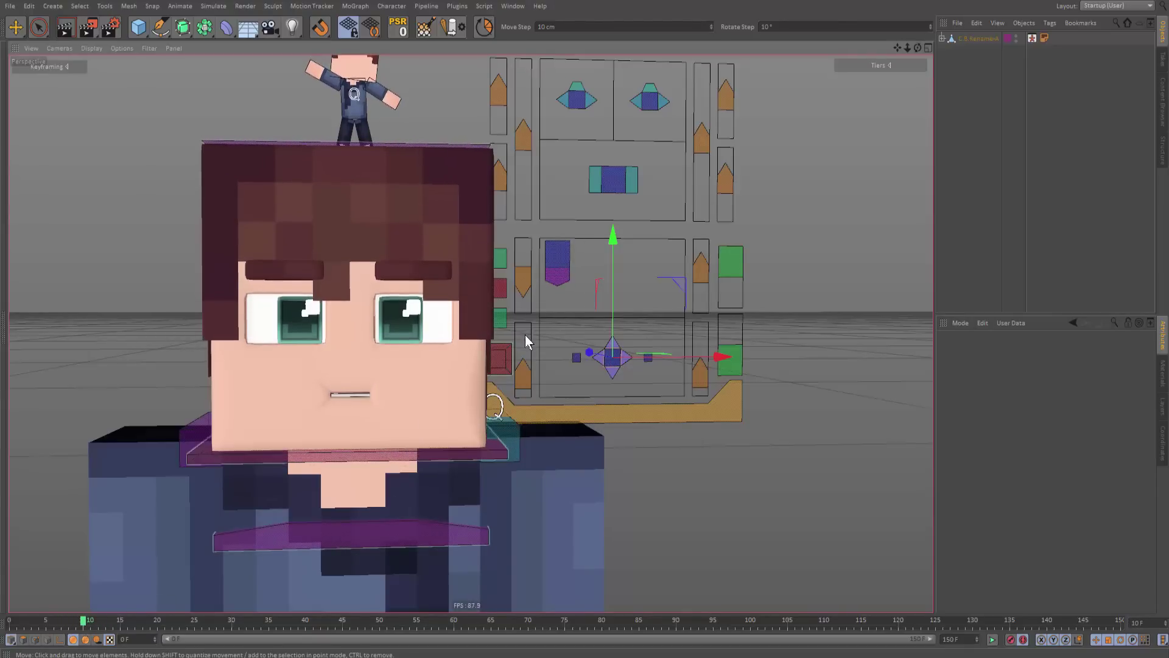
# Step: Keyframe the mouth position controller at frames 10, 13, 17 and 20, lowering it slightly partway through
pyautogui.press('g')
pyautogui.press('g')
pyautogui.press('g')
pyautogui.moveTo(614, 311); pyautogui.dragTo(619, 319)
pyautogui.press('g')
pyautogui.press('g')
pyautogui.press('g')
pyautogui.press('g')
pyautogui.press('g')
pyautogui.press('g')
pyautogui.press('g')
pyautogui.press('g')
pyautogui.press('g')
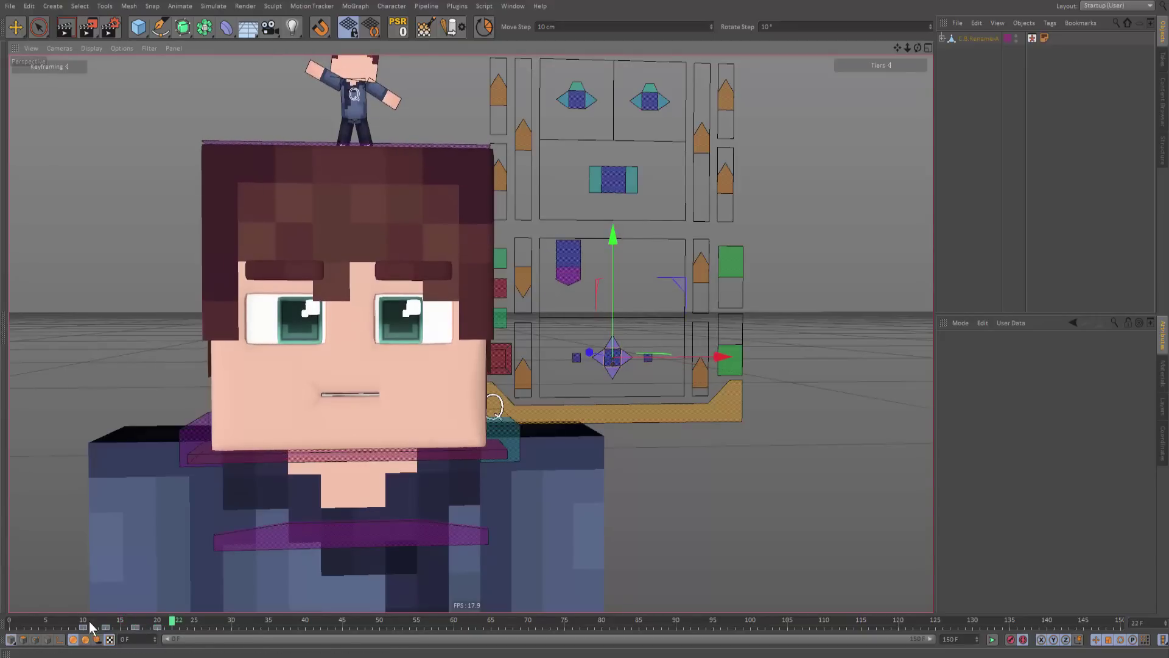
# Step: Play the lip sync repeatedly from about frame 9 to frame 27 to check the mouth position movement
pyautogui.click(76, 622)
pyautogui.press('F8')
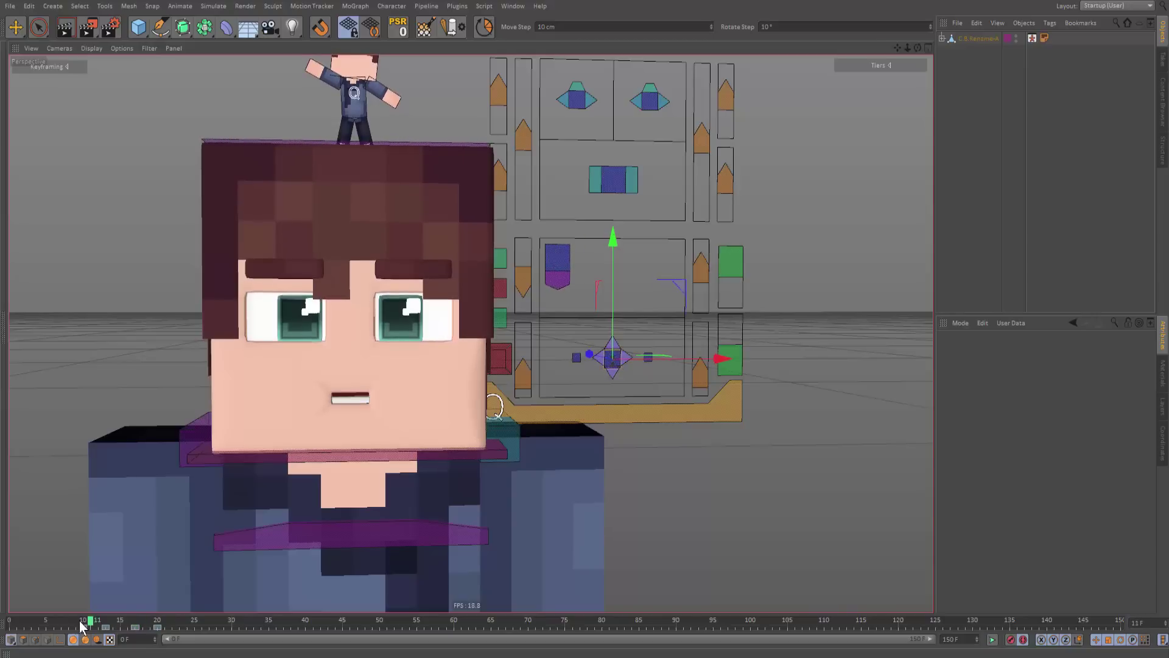
pyautogui.press('F8')
pyautogui.click(76, 621)
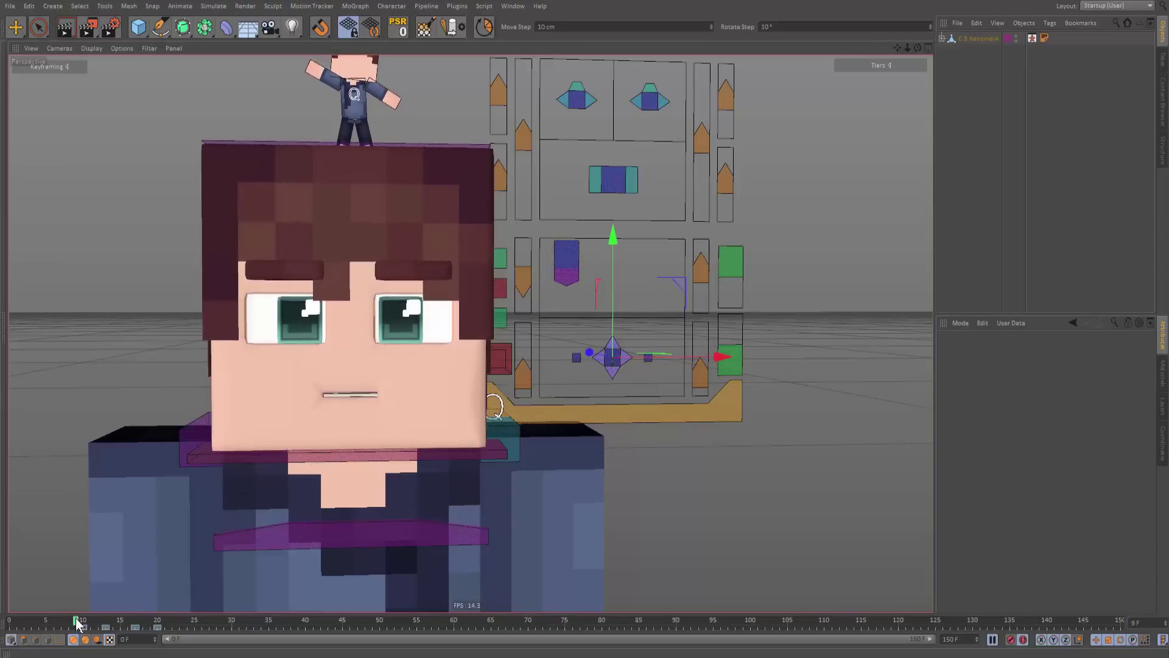
pyautogui.press('F8')
pyautogui.press('F8')
pyautogui.press('F8')
pyautogui.moveTo(158, 620); pyautogui.dragTo(195, 622)
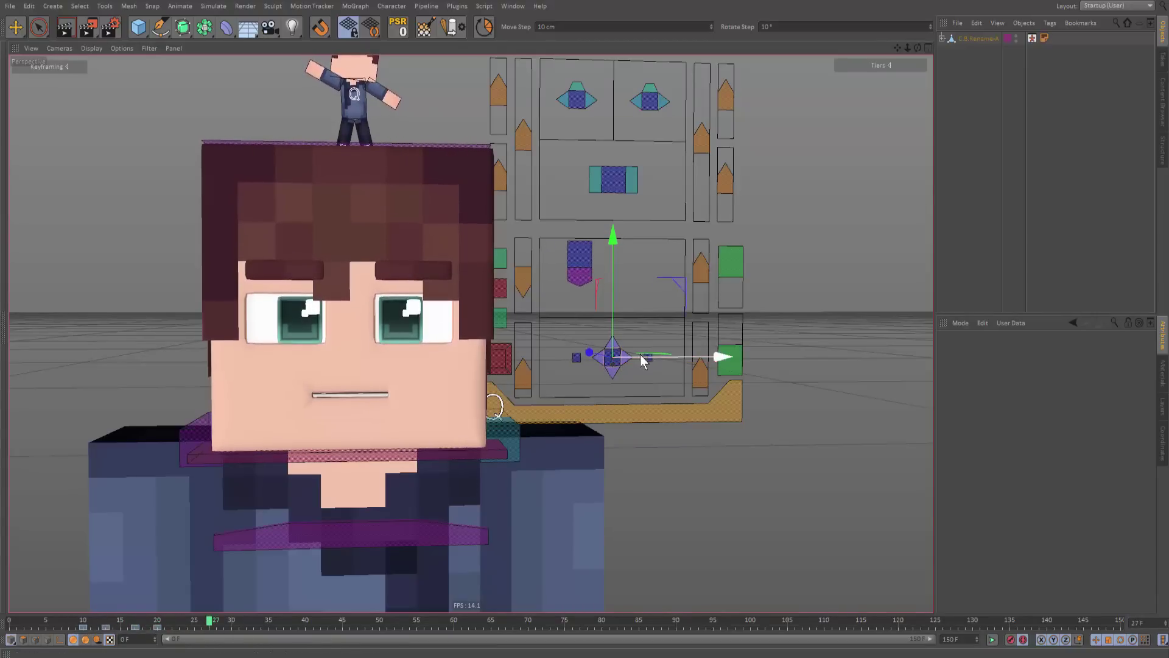
pyautogui.press('f')
pyautogui.press('F8')
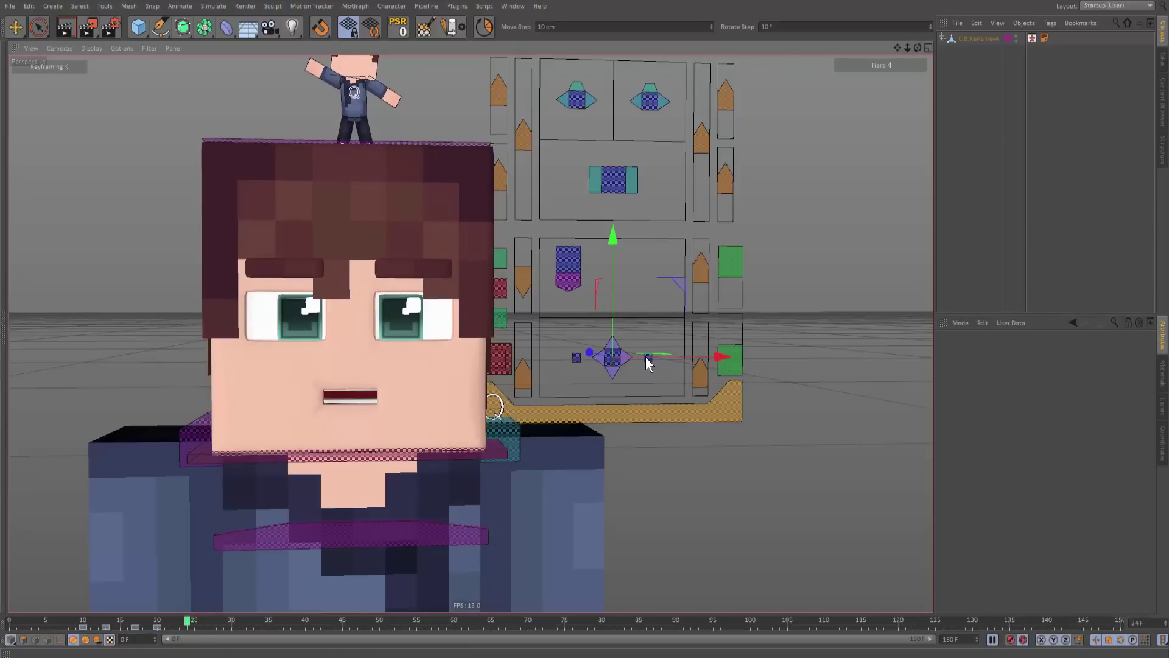
pyautogui.press('F8')
pyautogui.click(172, 620)
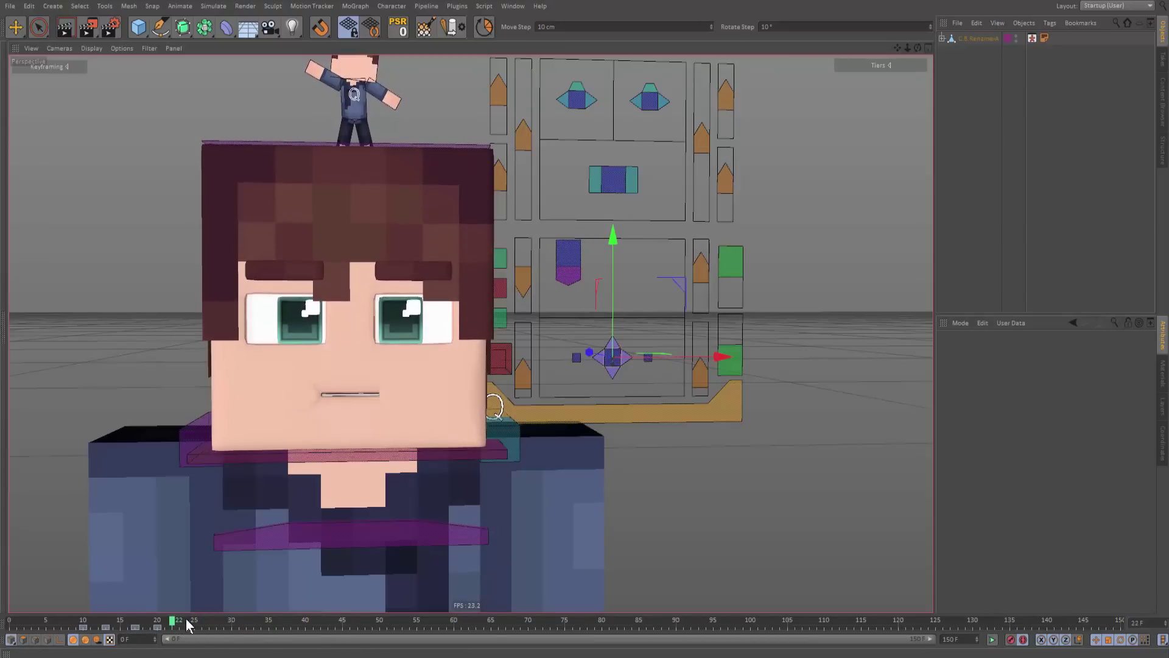
# Step: Key the mouth position controller at frame 22, then shift it about 3.7 cm sideways and key it at frame 26
pyautogui.press('F9')
pyautogui.press('g')
pyautogui.press('g')
pyautogui.press('g')
pyautogui.press('g')
pyautogui.moveTo(686, 357); pyautogui.dragTo(702, 360)
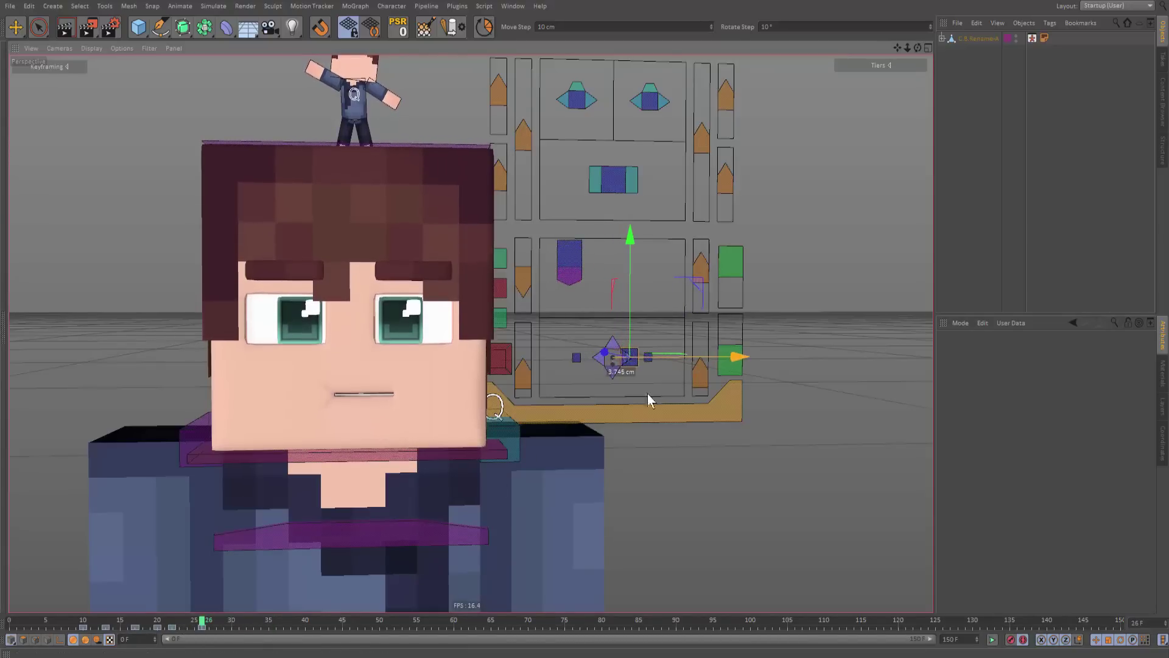
pyautogui.press('F9')
# Step: Key the mouth position controller at frame 3 and nudge it slightly upward in the frames just after
pyautogui.moveTo(203, 624); pyautogui.dragTo(61, 625)
pyautogui.press('f')
pyautogui.press('f')
pyautogui.press('f')
pyautogui.press('f')
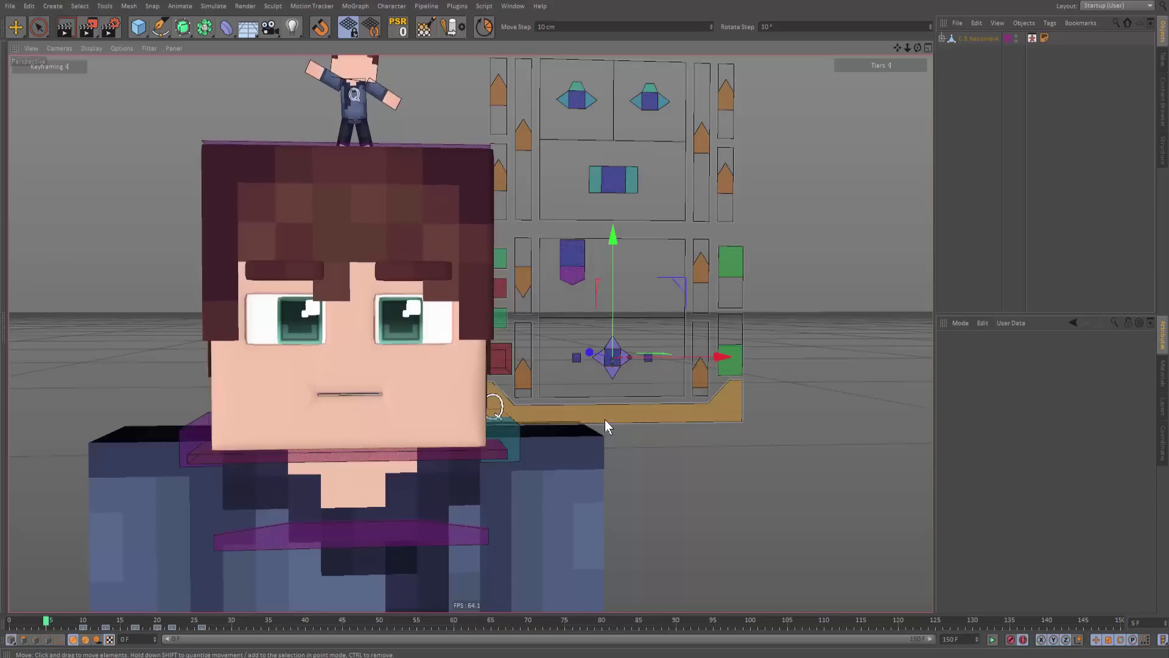
pyautogui.press('g')
pyautogui.press('g')
pyautogui.press('g')
pyautogui.press('g')
pyautogui.press('g')
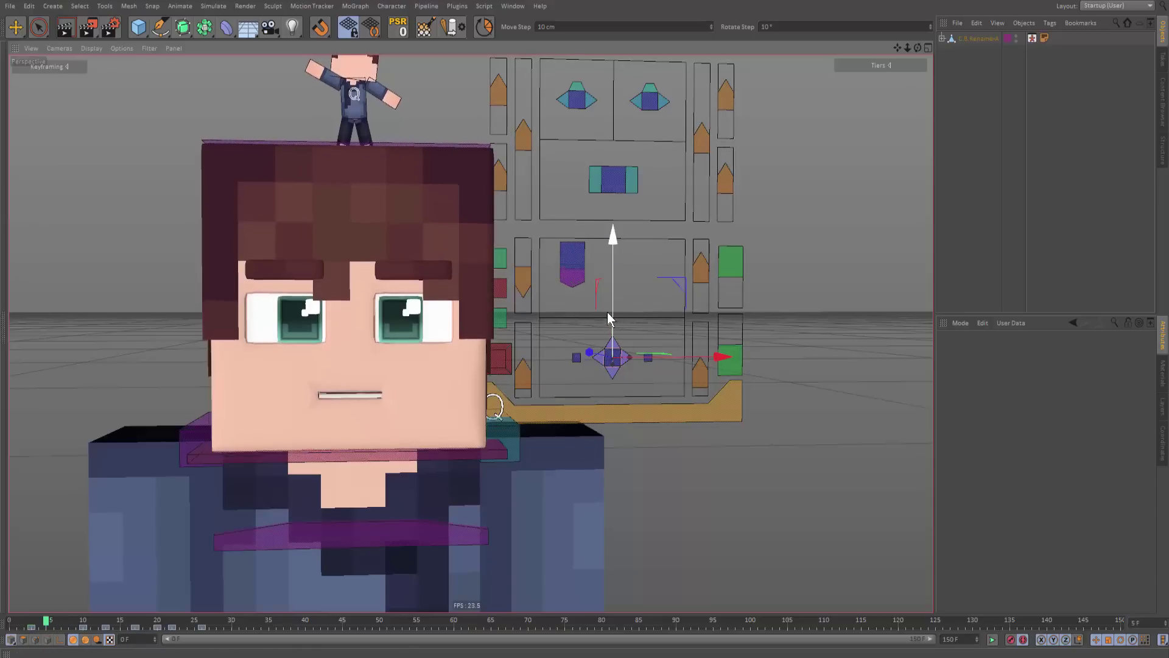
pyautogui.moveTo(613, 311); pyautogui.dragTo(615, 305)
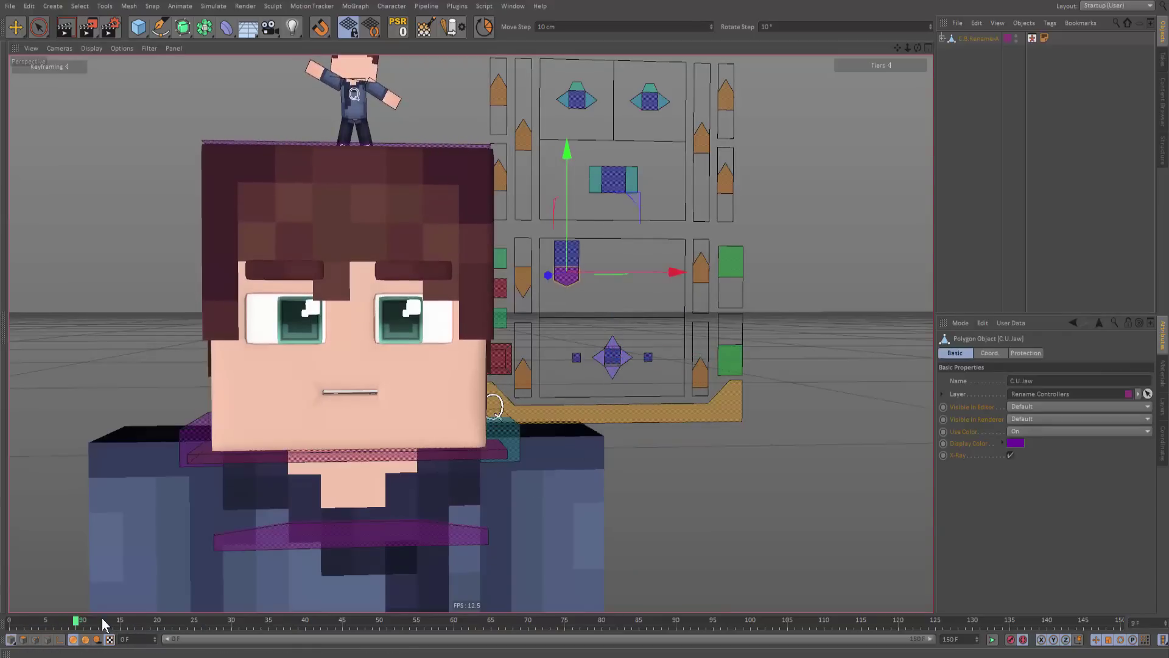
# Step: Key the jaw controller at frame 4 and lower it about 1.8 cm at frame 8 to open the mouth
pyautogui.moveTo(103, 619); pyautogui.dragTo(9, 619)
pyautogui.press('g')
pyautogui.press('g')
pyautogui.press('g')
pyautogui.press('g')
pyautogui.press('g')
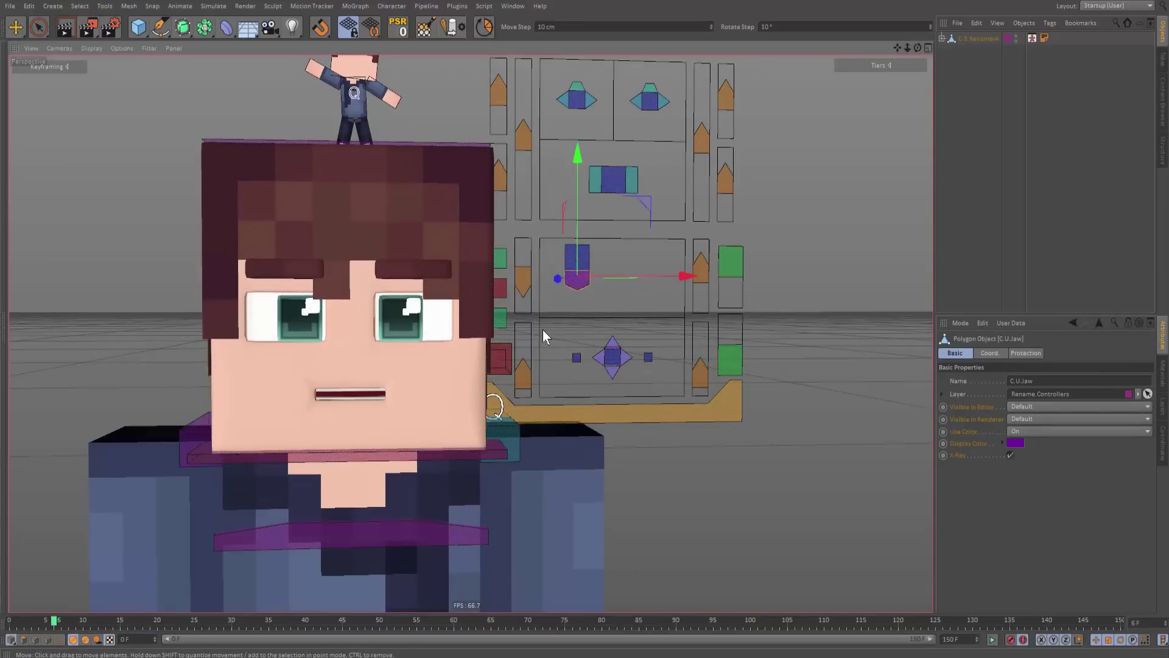
pyautogui.press('f')
pyautogui.press('g')
pyautogui.press('g')
pyautogui.press('g')
pyautogui.press('g')
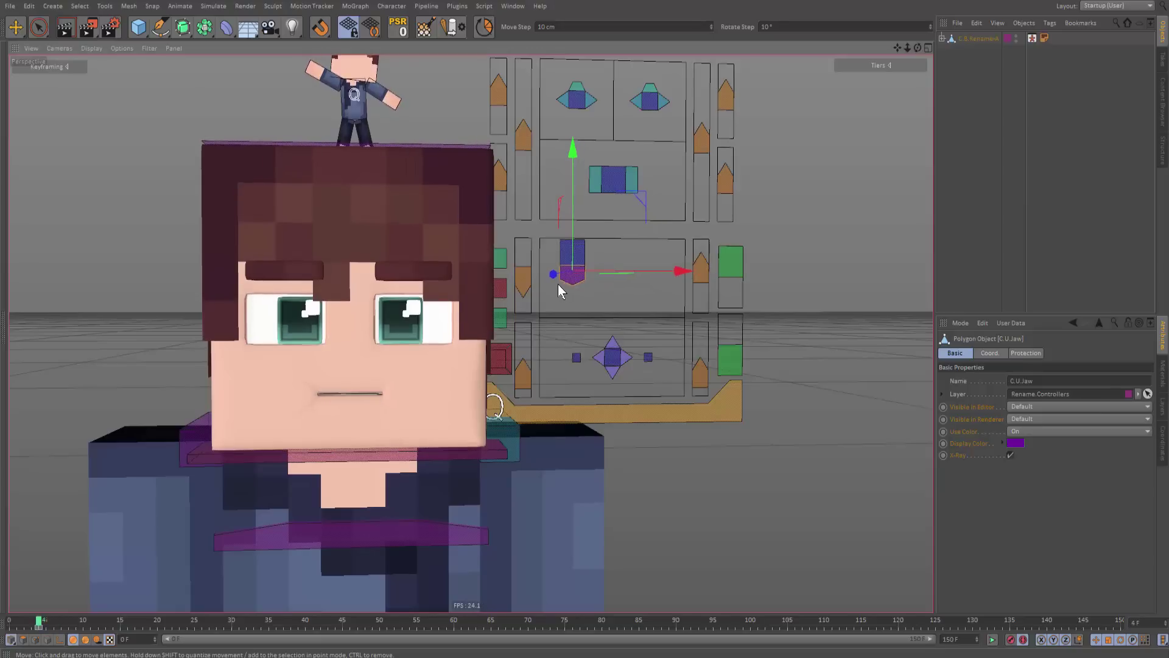
pyautogui.press('g')
pyautogui.press('g')
pyautogui.press('g')
pyautogui.press('g')
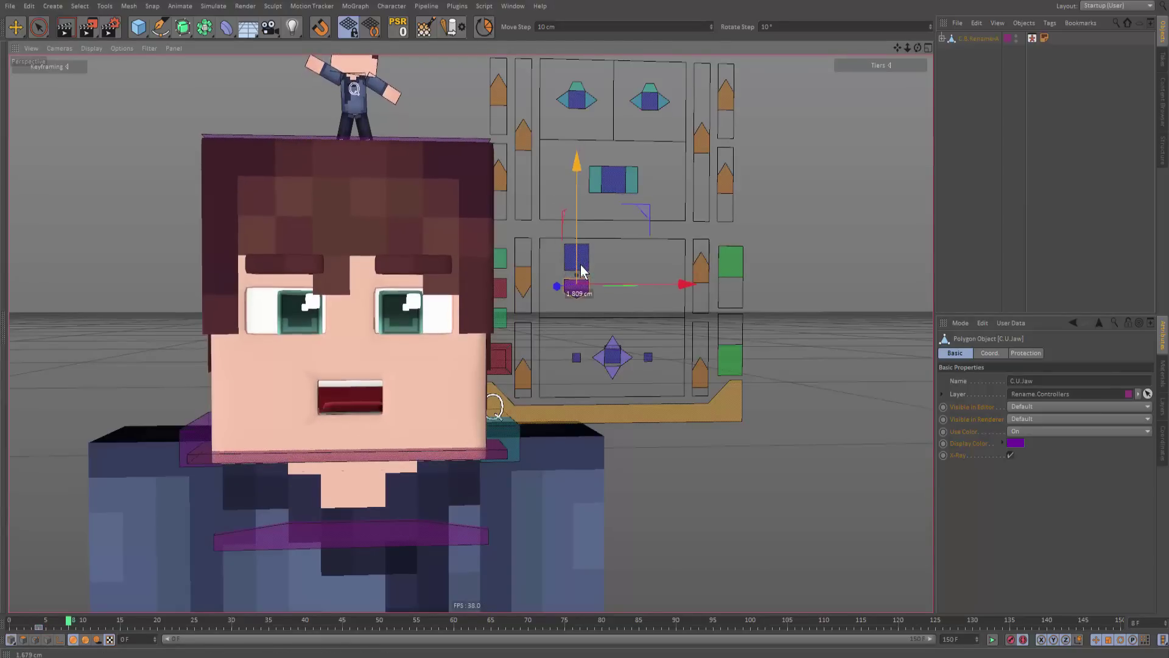
# Step: Raise the jaw controller to nearly close the mouth and key it at frame 11
pyautogui.press('f')
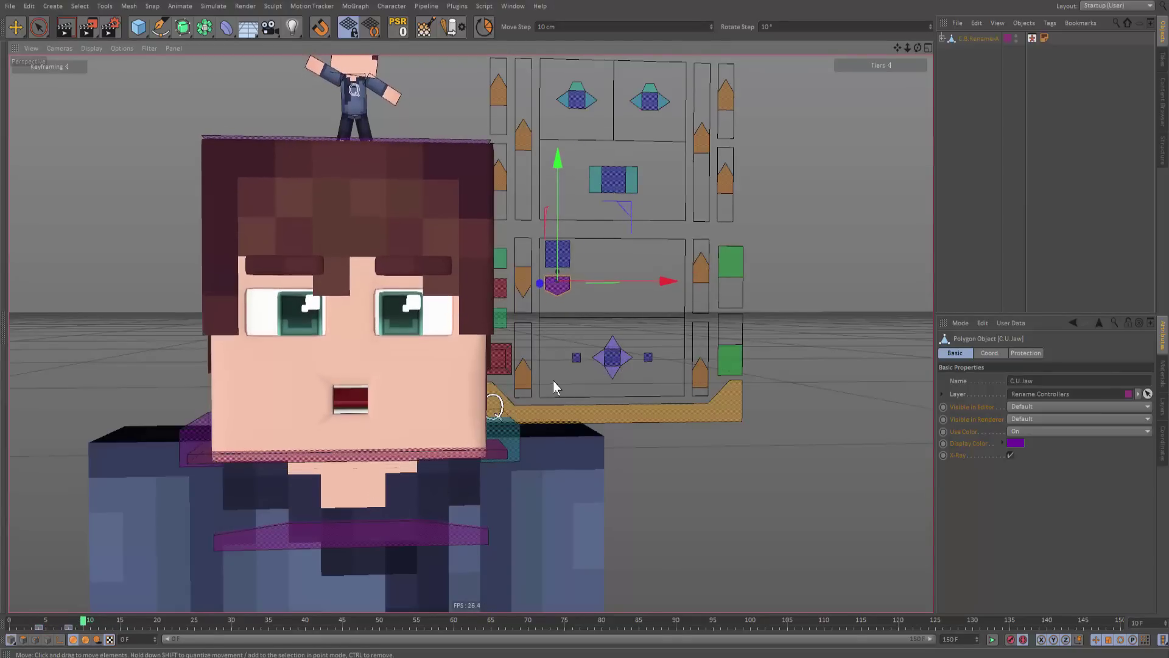
pyautogui.moveTo(555, 374); pyautogui.dragTo(561, 346)
pyautogui.press('g')
pyautogui.press('g')
pyautogui.press('g')
pyautogui.press('g')
pyautogui.press('g')
pyautogui.press('g')
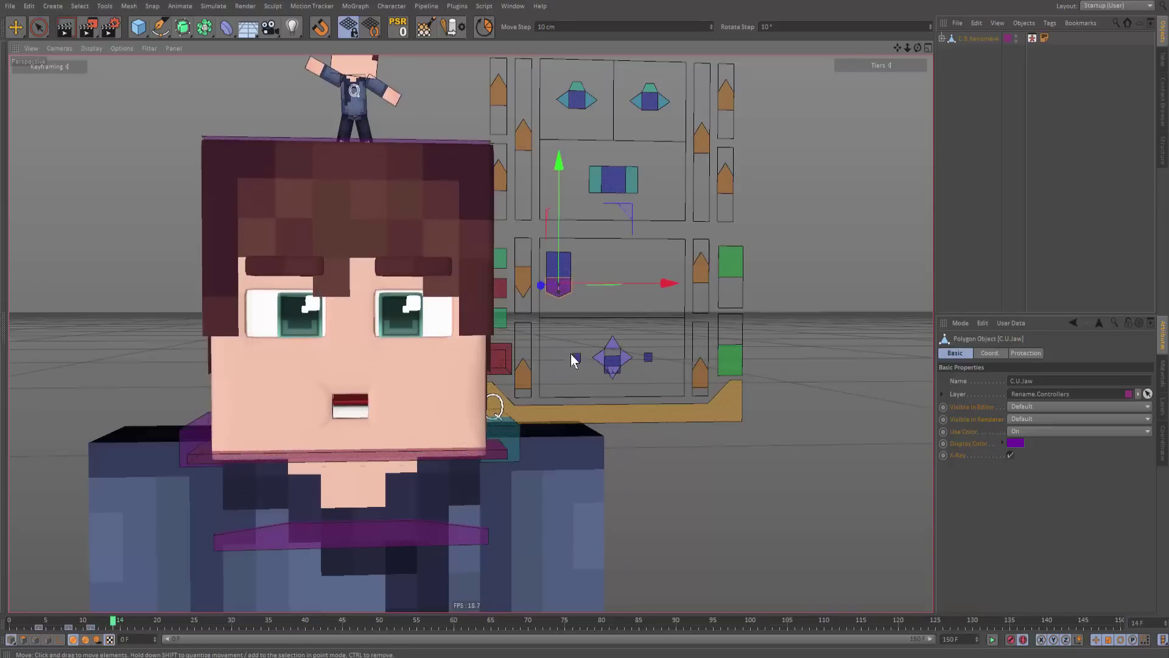
# Step: Key the jaw controller at frame 14, then offset it about 1.1 cm at frame 18 and about 2.1 cm at frame 21
pyautogui.press('g')
pyautogui.press('g')
pyautogui.press('g')
pyautogui.press('g')
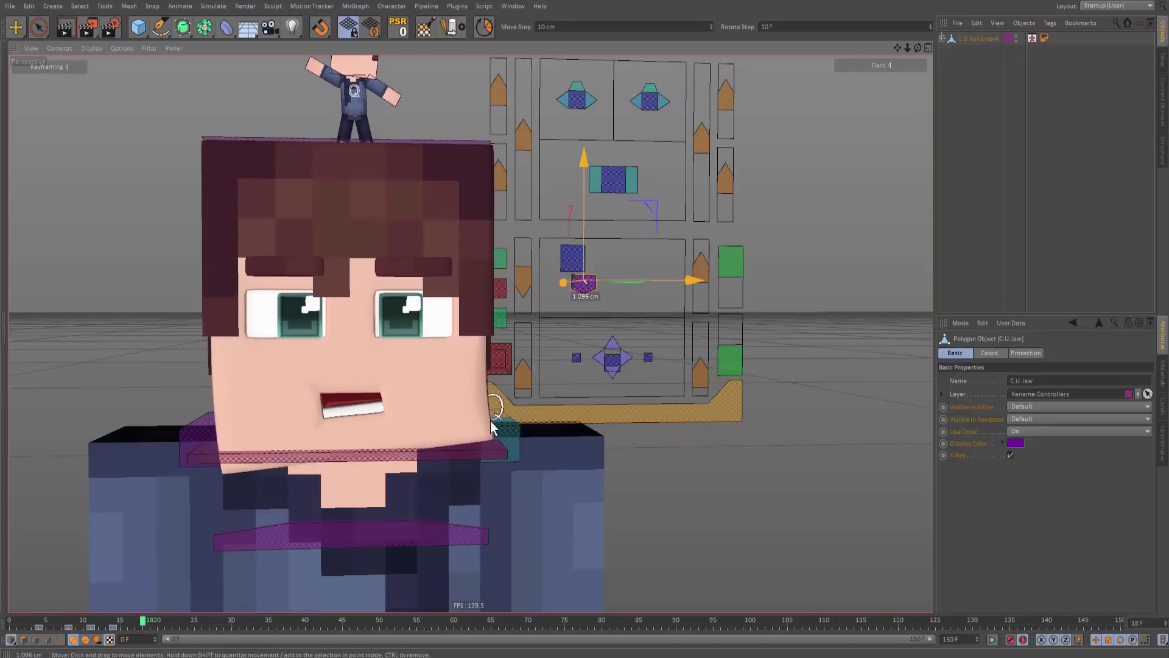
pyautogui.press('g')
pyautogui.press('g')
pyautogui.press('g')
pyautogui.press('g')
pyautogui.press('g')
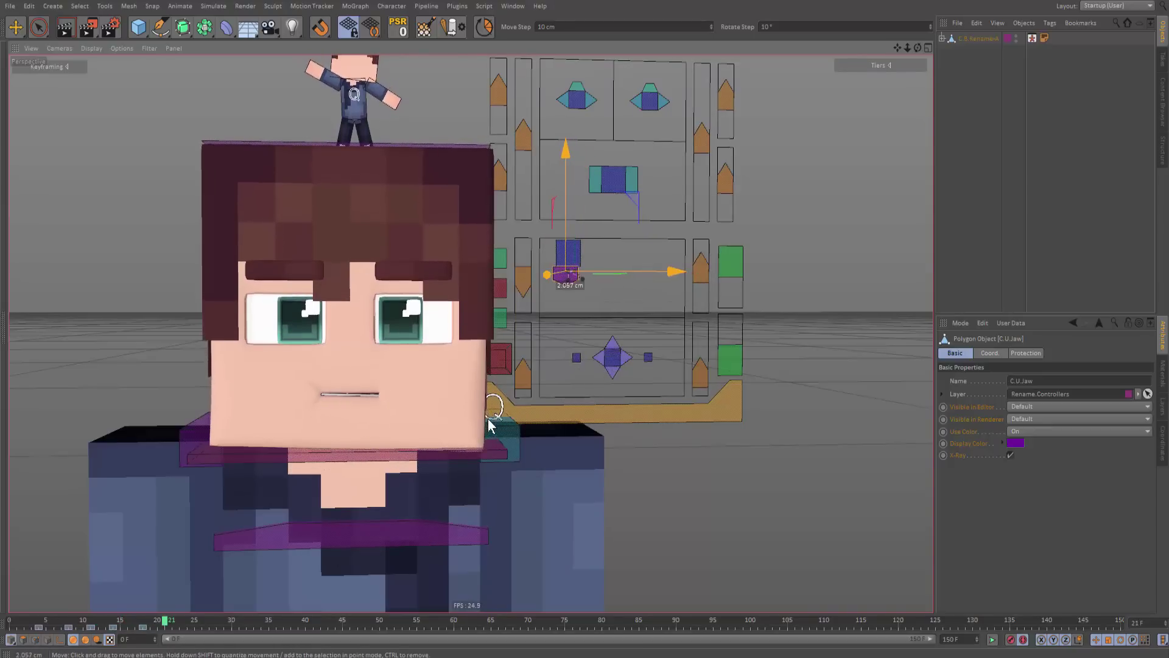
# Step: Continue the jaw movement with keys on the jaw controller at frames 27, 30 and 35
pyautogui.press('g')
pyautogui.press('g')
pyautogui.press('g')
pyautogui.press('g')
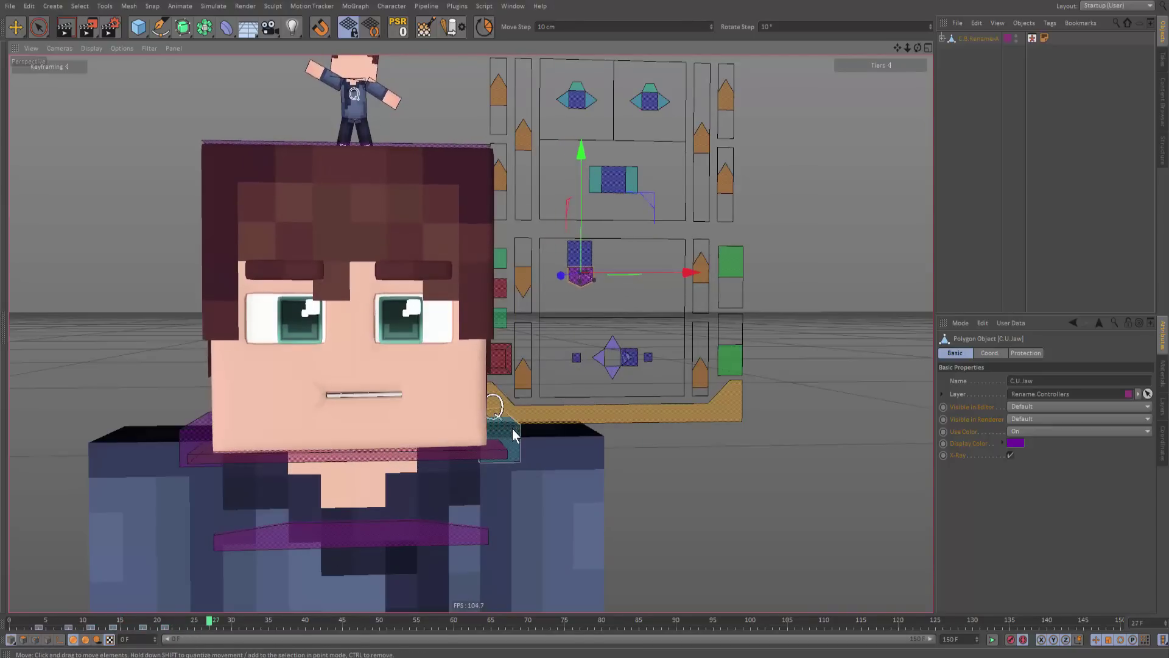
pyautogui.press('g')
pyautogui.press('g')
pyautogui.press('g')
pyautogui.press('g')
pyautogui.press('g')
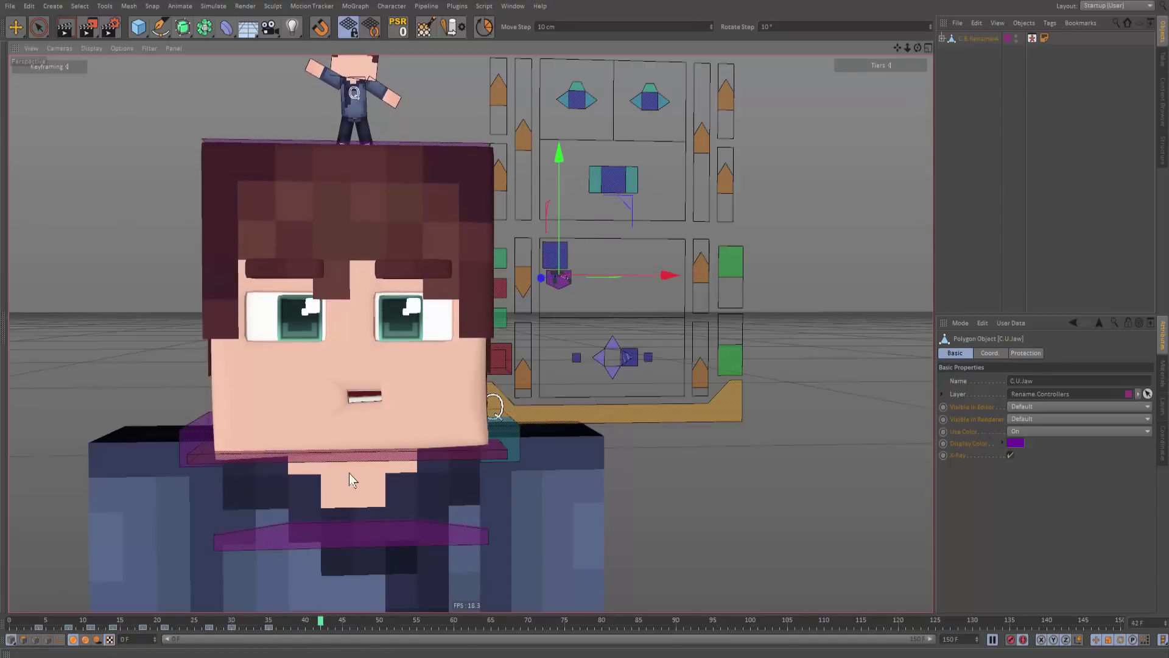
# Step: Return to the first frame and review the jaw animation frame by frame
pyautogui.press('F8')
pyautogui.moveTo(263, 623); pyautogui.dragTo(9, 623)
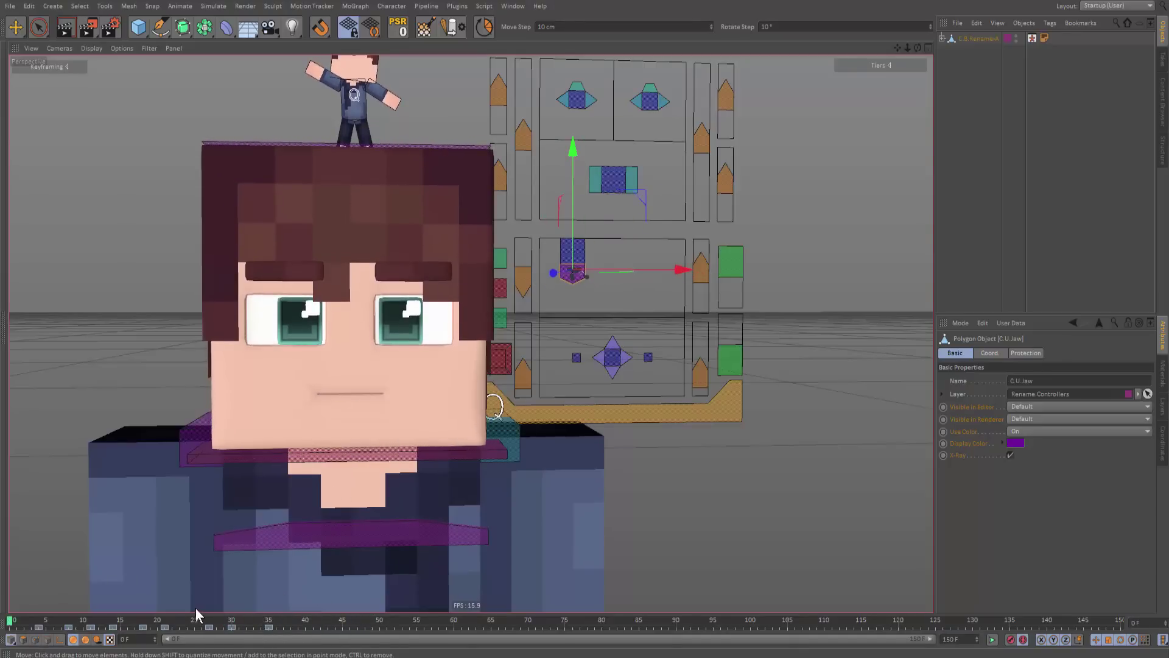
pyautogui.press('g')
pyautogui.press('g')
pyautogui.press('g')
pyautogui.press('g')
pyautogui.press('g')
pyautogui.press('g')
pyautogui.press('g')
pyautogui.press('g')
pyautogui.press('g')
pyautogui.click(523, 139)
pyautogui.keyDown('shift'); pyautogui.click(702, 142); pyautogui.keyUp('shift')
pyautogui.press('g')
pyautogui.press('f')
pyautogui.press('f')
pyautogui.press('f')
pyautogui.press('f')
pyautogui.press('f')
pyautogui.press('f')
pyautogui.press('f')
pyautogui.press('f')
pyautogui.press('f')
pyautogui.press('f')
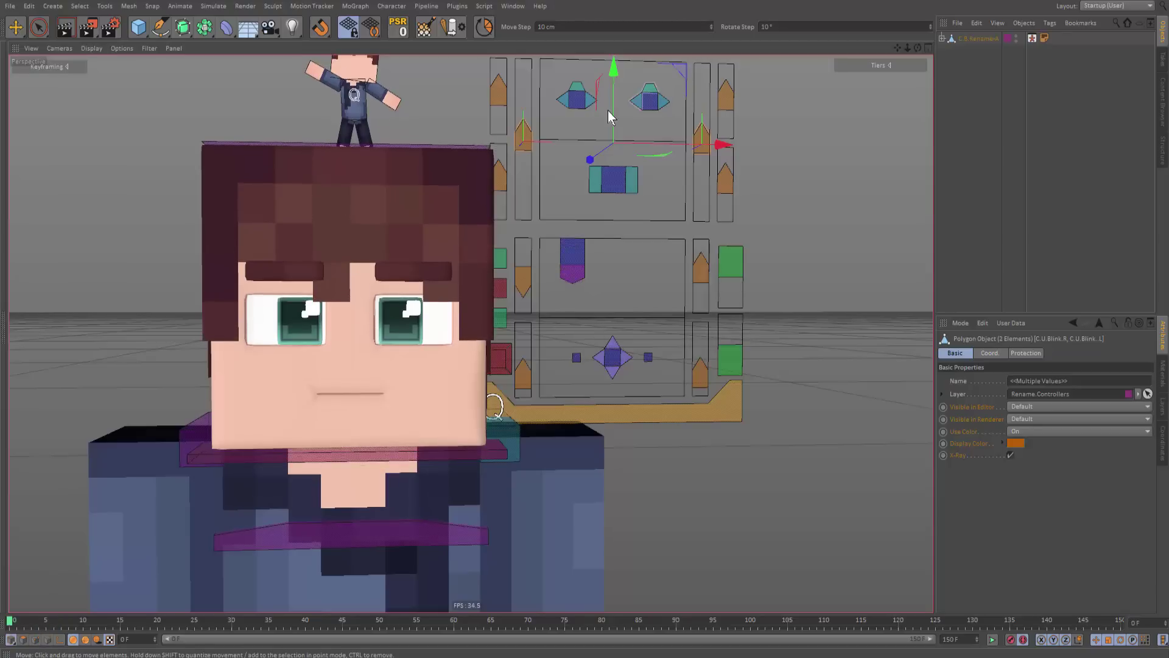
# Step: Pose both eyebrows into a frown by lowering their inner controls and raising their middle controls
pyautogui.click(590, 106)
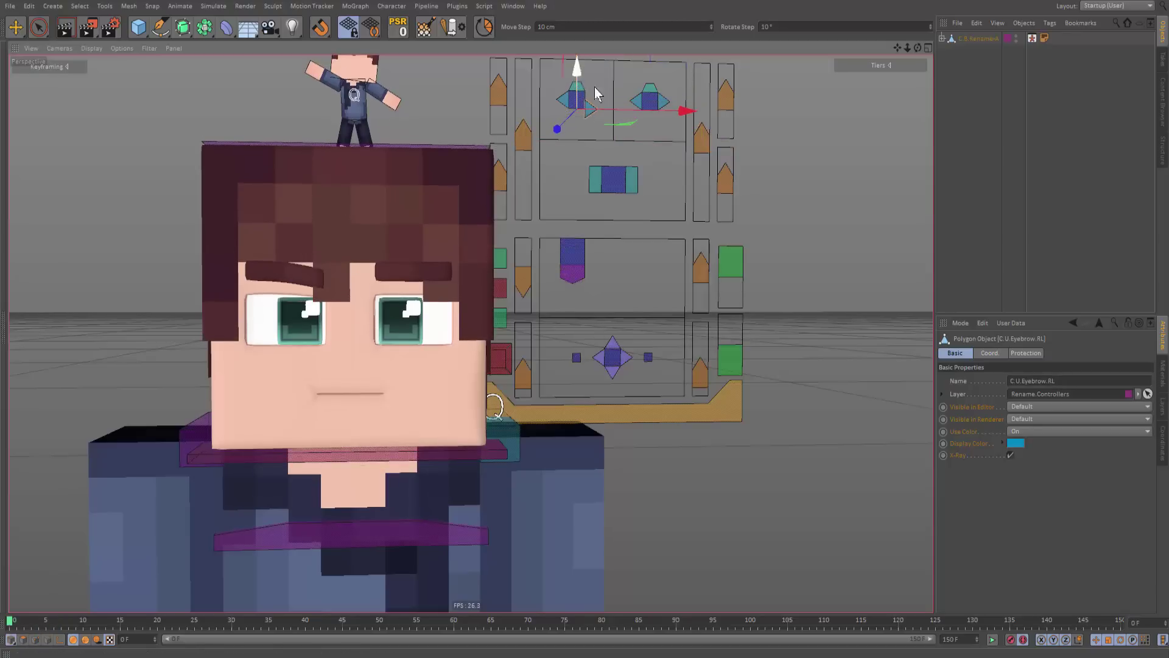
pyautogui.click(637, 102)
pyautogui.moveTo(649, 79); pyautogui.dragTo(582, 91)
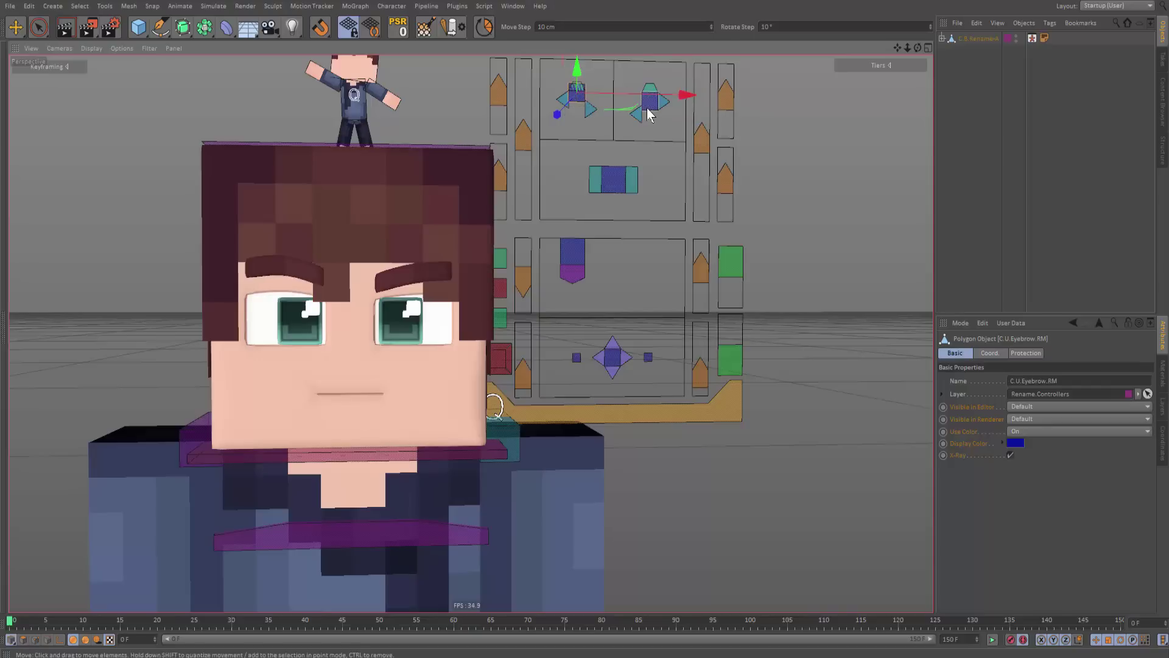
# Step: Keyframe both blink controllers at frames 3, 7 and 11, raising them after frame 3 to widen the eyes
pyautogui.click(699, 139)
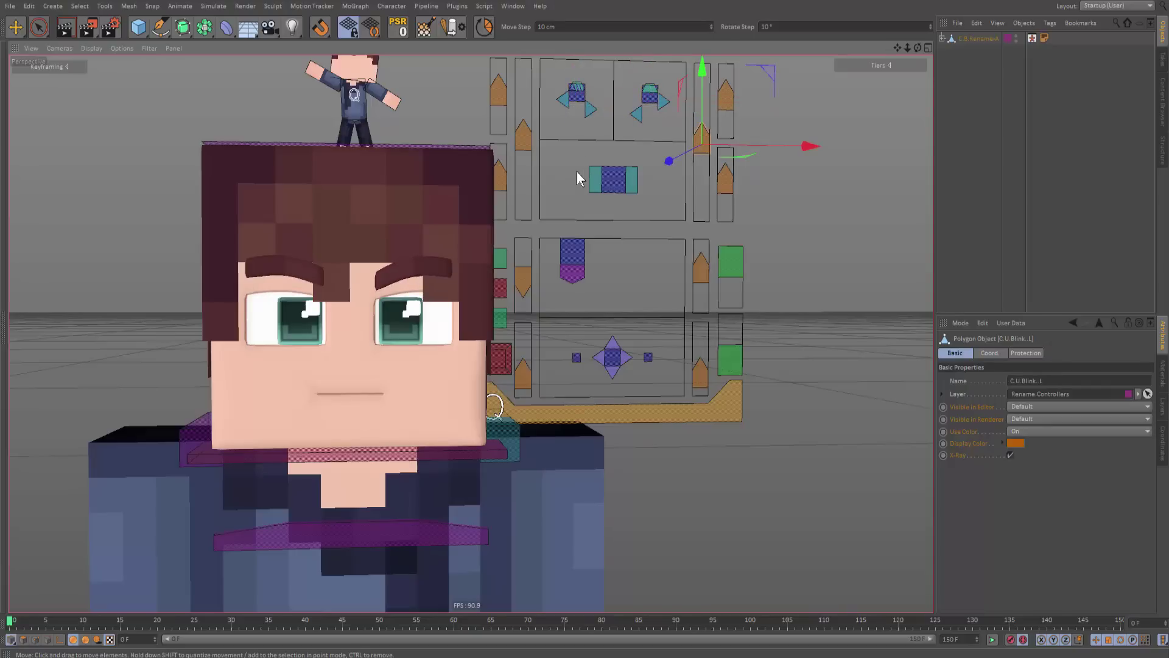
pyautogui.keyDown('shift'); pyautogui.click(519, 140); pyautogui.keyUp('shift')
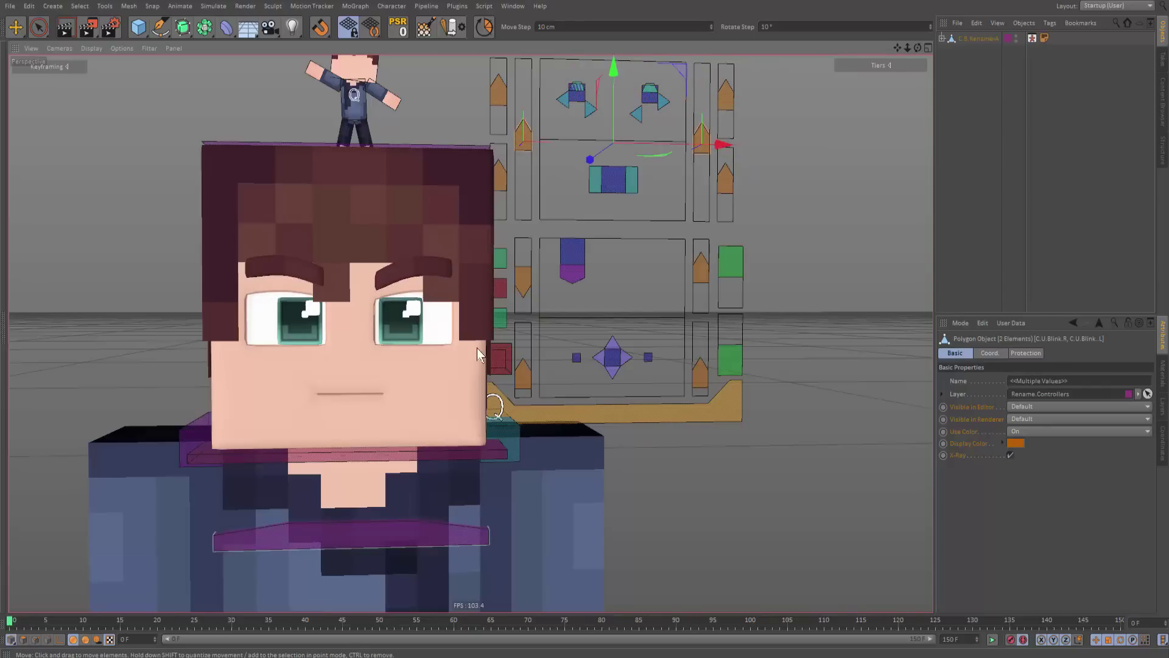
pyautogui.click(31, 622)
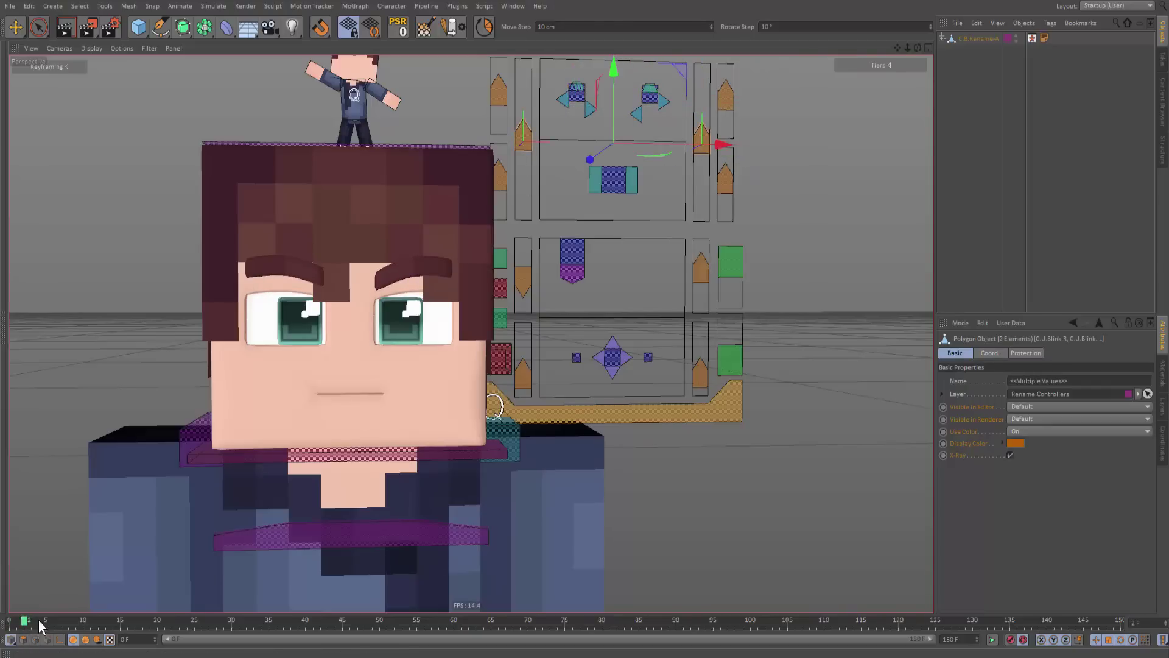
pyautogui.moveTo(39, 624)
pyautogui.mouseDown()
pyautogui.moveTo(51, 628)
pyautogui.moveTo(31, 626)
pyautogui.mouseUp()
pyautogui.click(39, 626)
pyautogui.press('g')
pyautogui.press('g')
pyautogui.press('g')
pyautogui.moveTo(625, 104)
pyautogui.mouseDown()
pyautogui.moveTo(628, 74)
pyautogui.moveTo(619, 93)
pyautogui.mouseUp()
pyautogui.press('g')
pyautogui.press('g')
pyautogui.press('g')
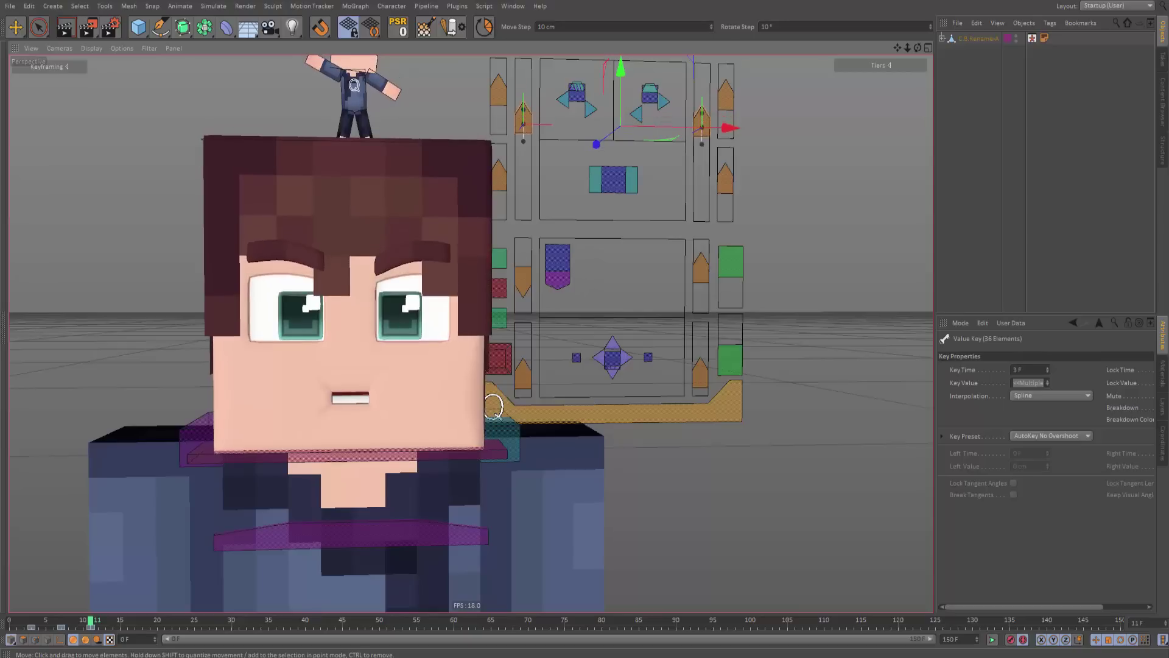
# Step: Stop the playback and move the blink controllers' key at frame 7 to frame 9
pyautogui.press('F8')
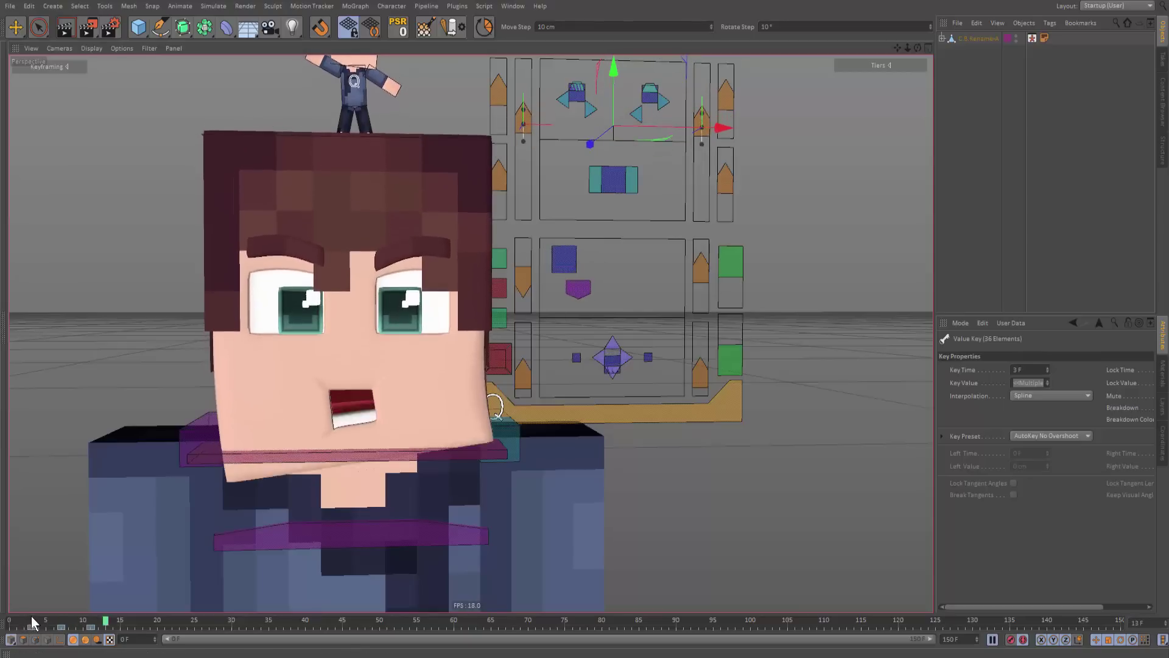
pyautogui.moveTo(31, 617); pyautogui.dragTo(61, 619)
pyautogui.press('g')
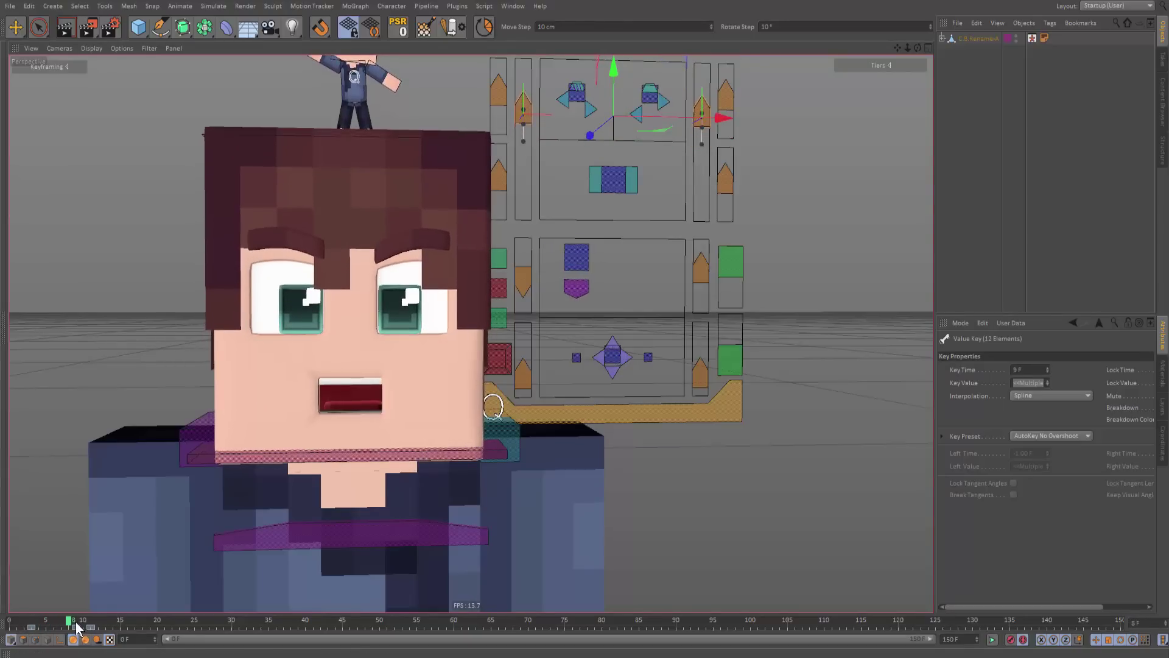
pyautogui.press('g')
pyautogui.press('g')
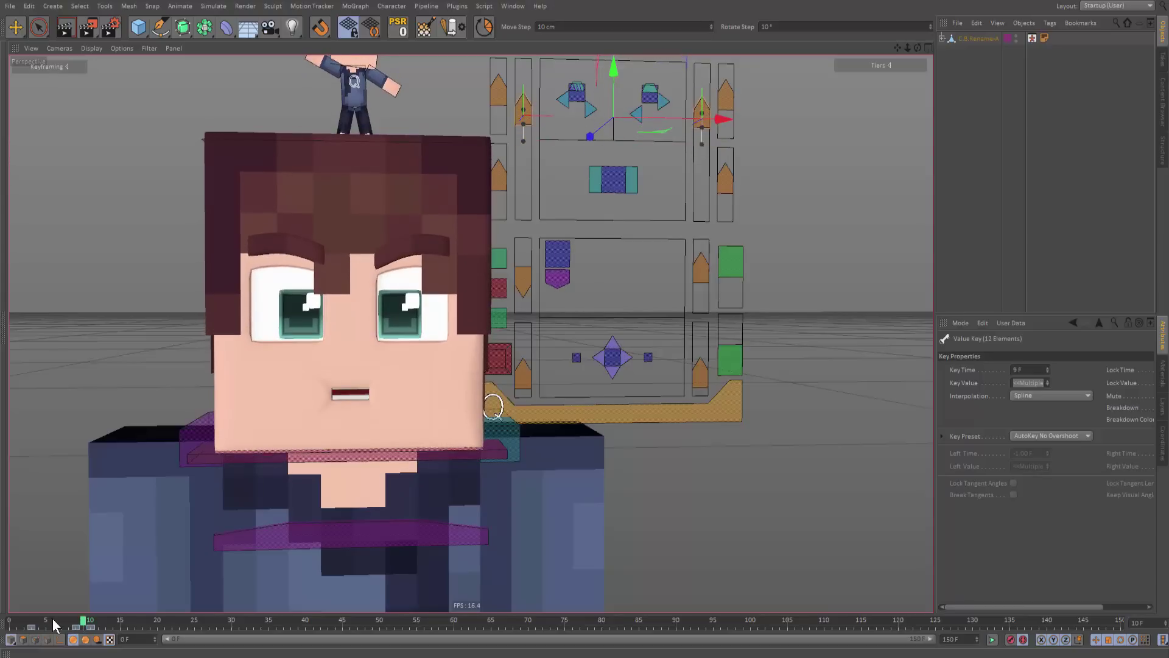
# Step: Add a key for both blink controllers at frame 5 and frame the face more closely
pyautogui.click(61, 624)
pyautogui.press('g')
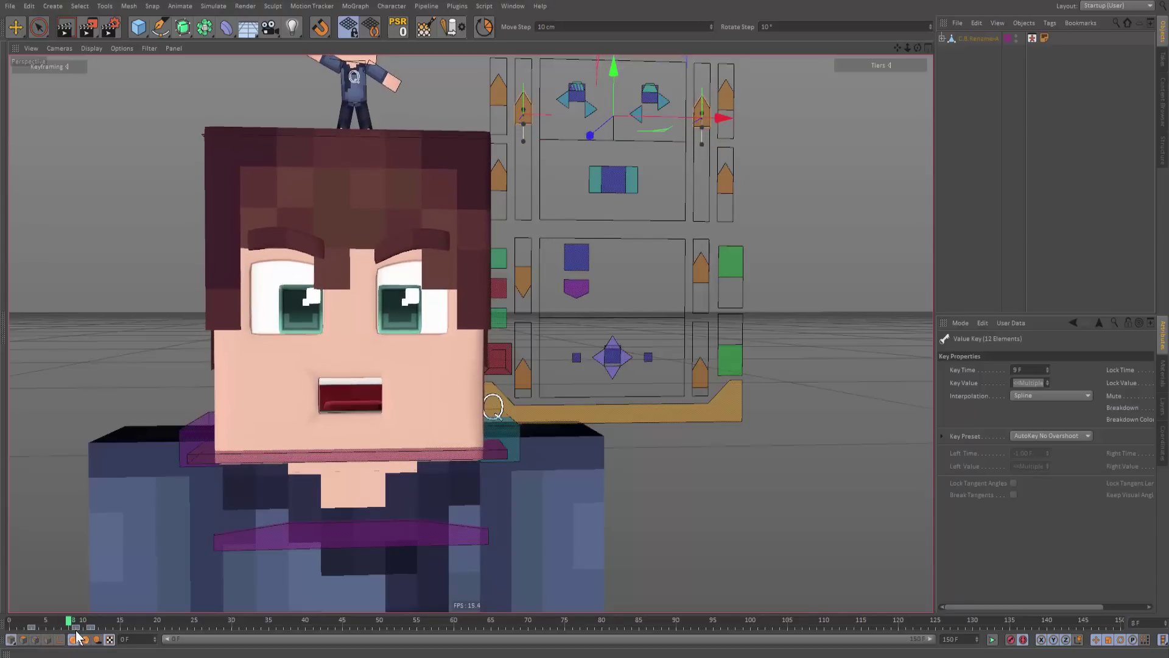
pyautogui.press('f')
pyautogui.keyDown('alt'); pyautogui.moveTo(297, 277); pyautogui.dragTo(337, 272, button='right'); pyautogui.keyUp('alt')
pyautogui.scroll(2, 291, 272)
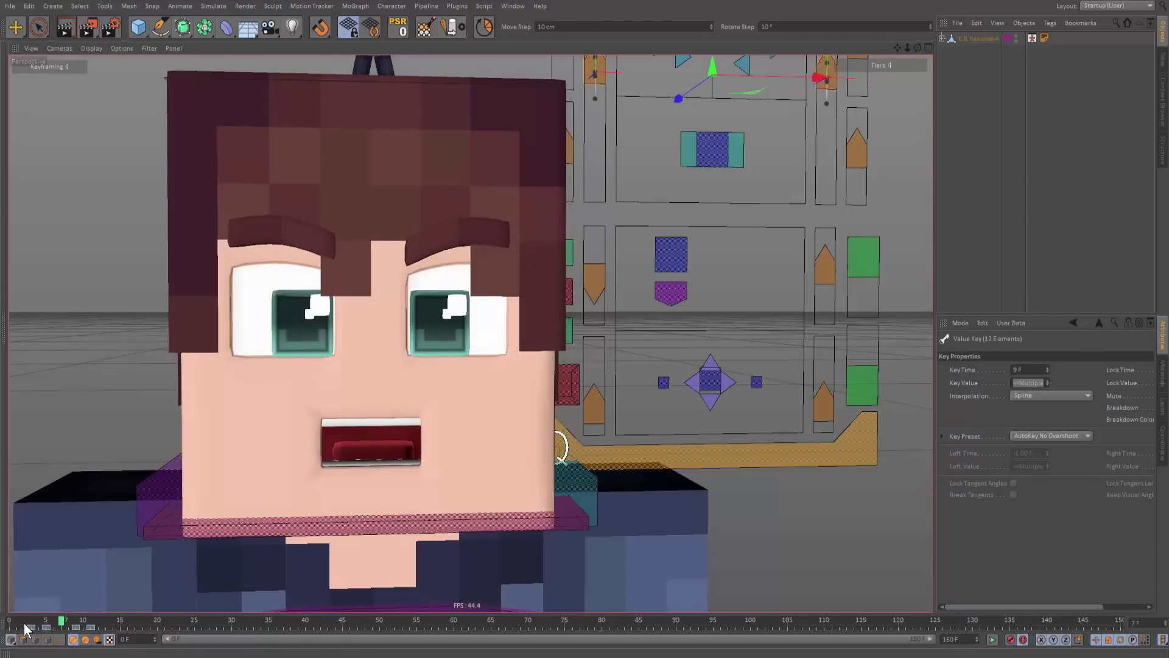
# Step: Step back and forth between about frames 3 and 9 to examine the eye widening against the mouth shapes
pyautogui.moveTo(62, 622); pyautogui.dragTo(35, 618)
pyautogui.press('g')
pyautogui.press('g')
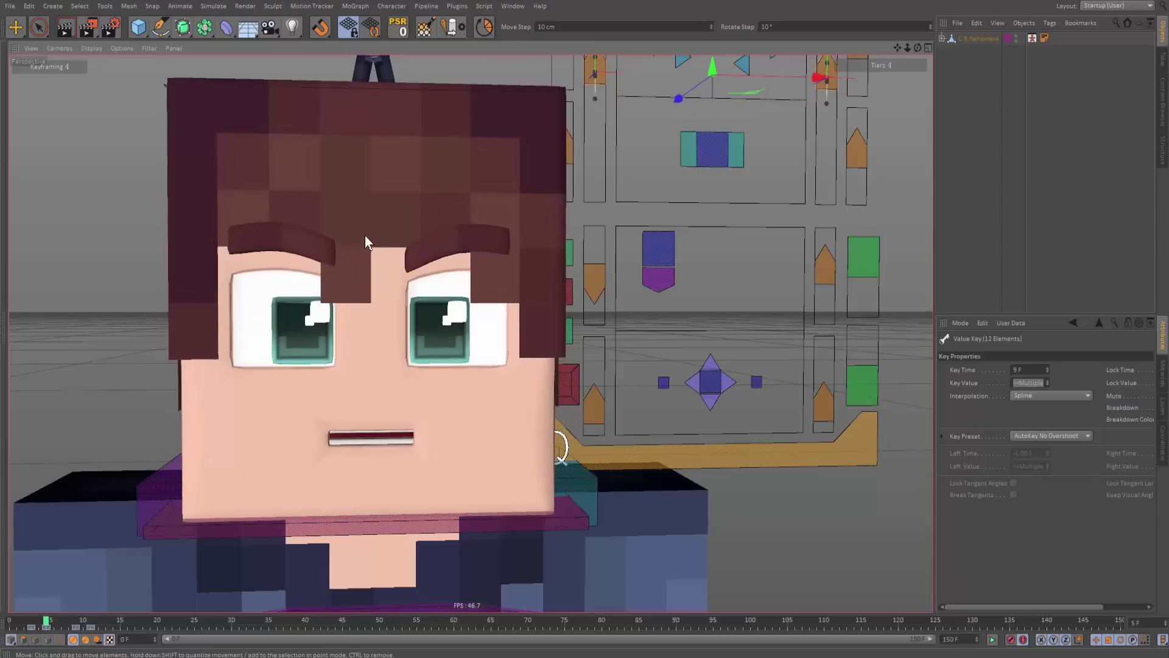
pyautogui.press('g')
pyautogui.press('g')
pyautogui.press('g')
pyautogui.press('g')
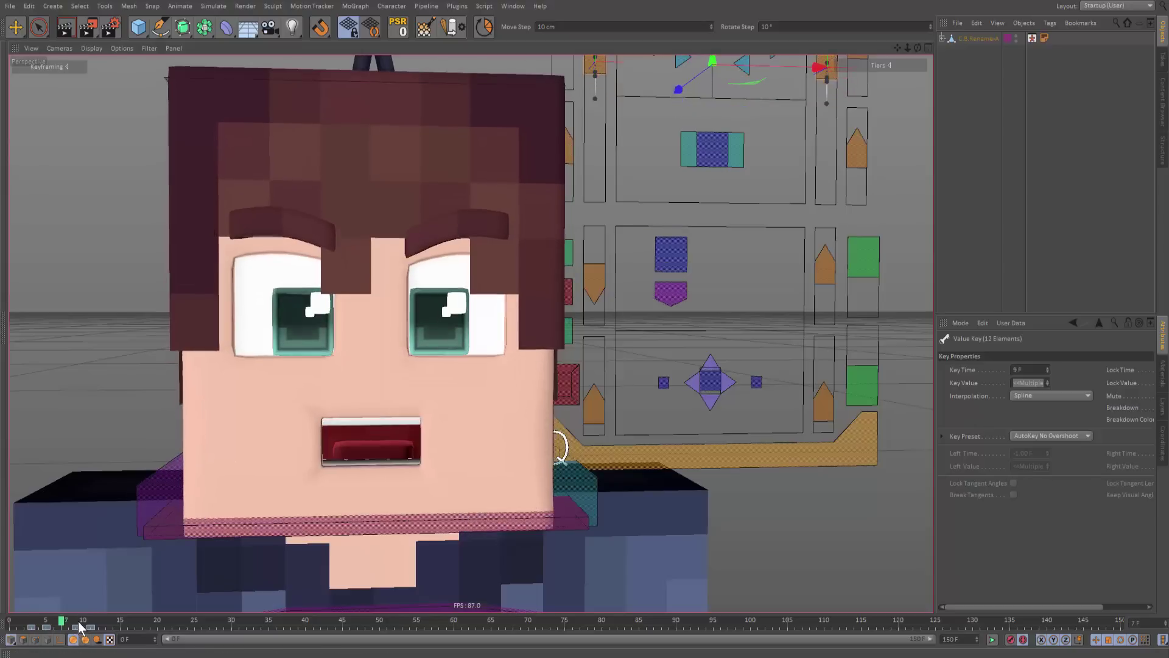
pyautogui.press('f')
pyautogui.press('f')
pyautogui.press('f')
pyautogui.press('f')
pyautogui.press('f')
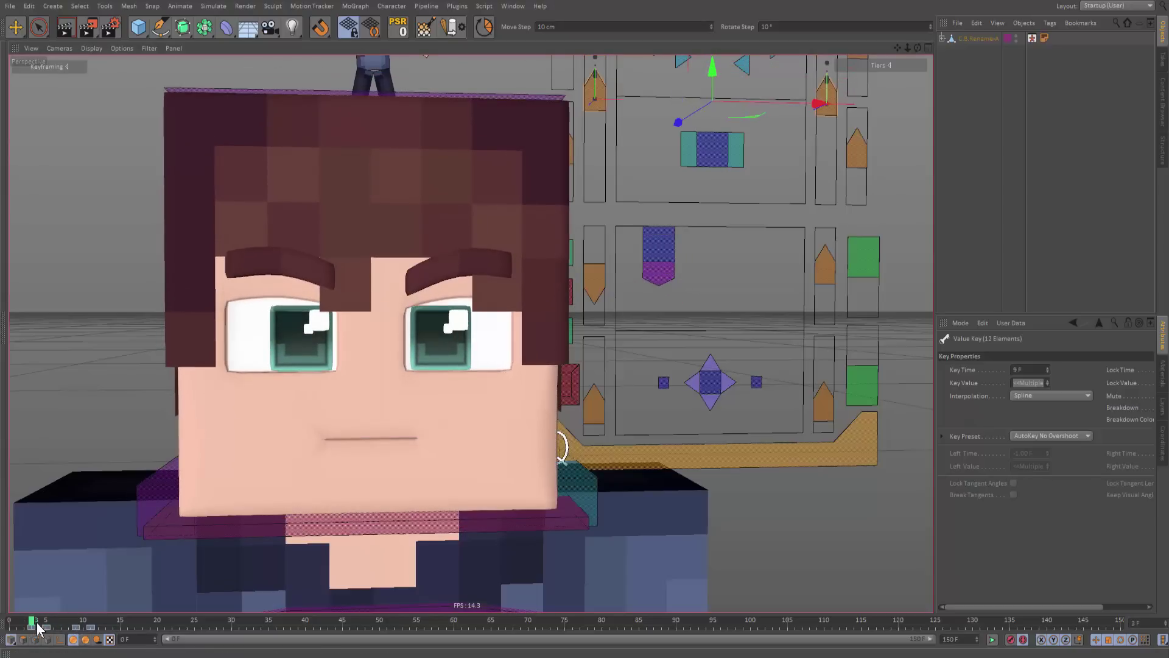
# Step: Examine the eye widening frame by frame from frame 3 to frame 10 and compare it with the mouth opening
pyautogui.press('g')
pyautogui.press('g')
pyautogui.press('g')
pyautogui.press('g')
pyautogui.press('g')
pyautogui.press('g')
pyautogui.press('g')
pyautogui.press('g')
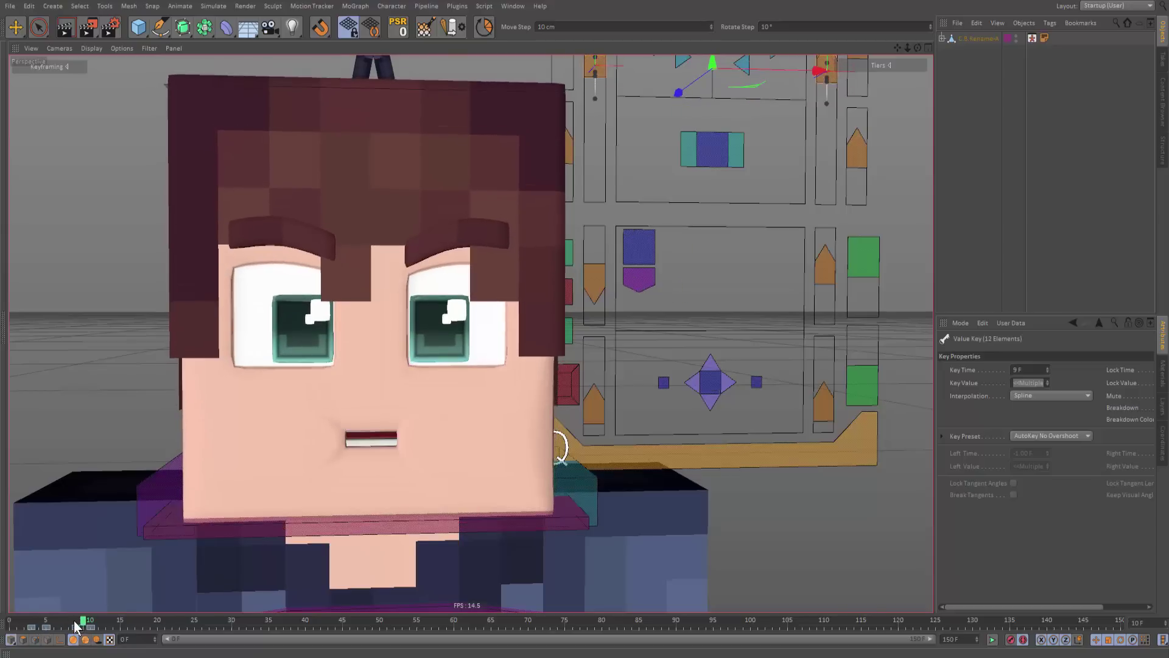
pyautogui.click(29, 621)
pyautogui.press('g')
pyautogui.press('g')
pyautogui.press('g')
pyautogui.press('g')
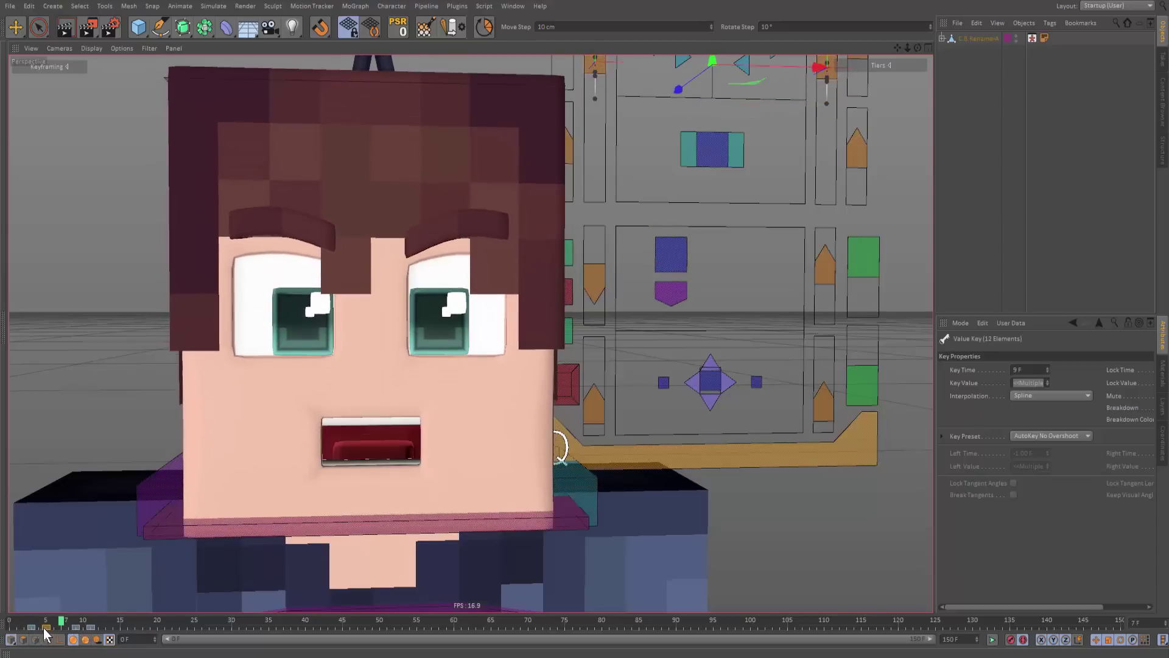
# Step: Retime the blink controllers' keys after frame 3 to frames 4, 7 and 14, checking the motion in playback
pyautogui.moveTo(46, 627); pyautogui.dragTo(40, 627)
pyautogui.press('F8')
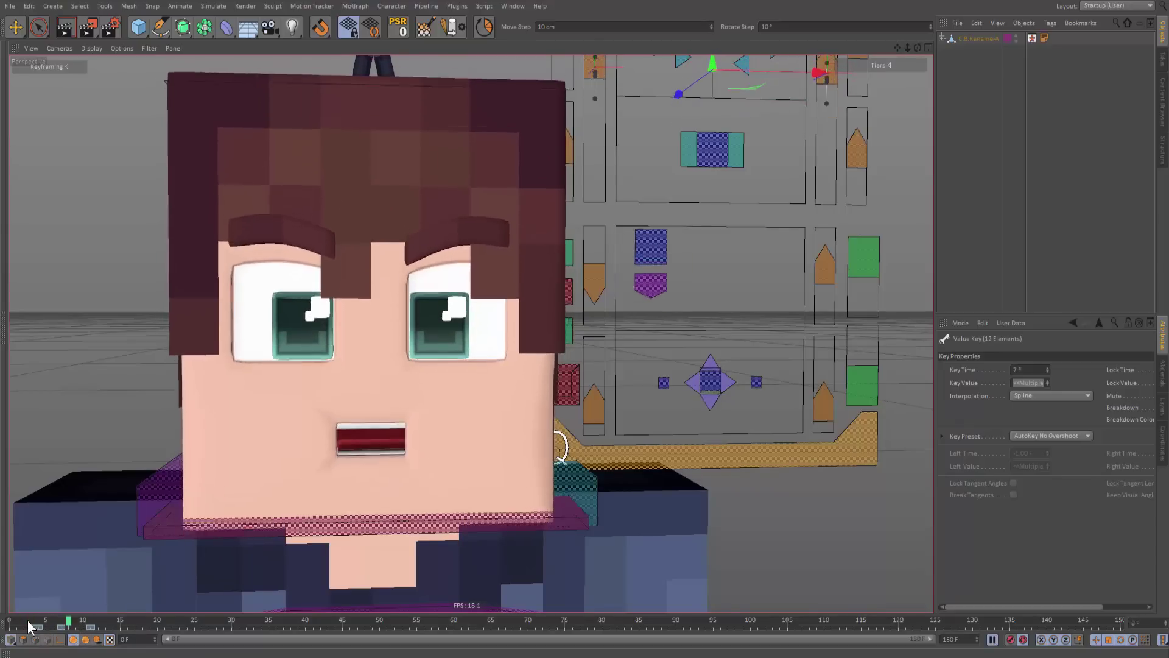
pyautogui.press('F8')
pyautogui.click(84, 627)
pyautogui.press('Delete')
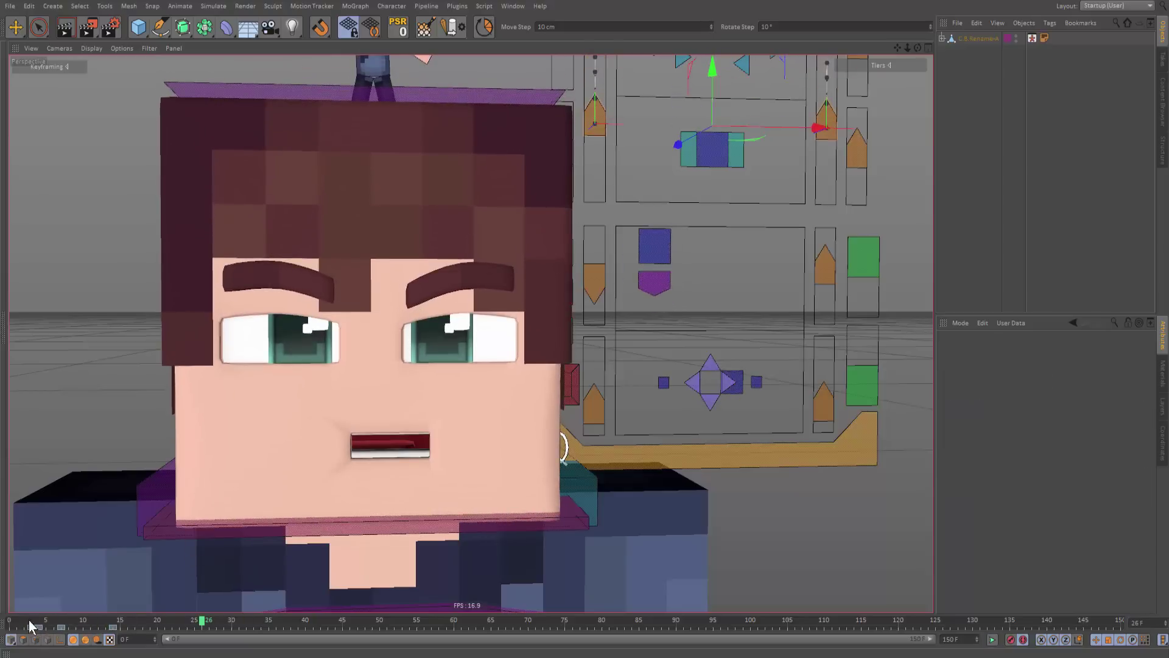
# Step: Key both blink controllers at frame 23 and raise them in a new key at about frame 28
pyautogui.click(29, 620)
pyautogui.press('F8')
pyautogui.press('F8')
pyautogui.press('F9')
pyautogui.press('g')
pyautogui.press('g')
pyautogui.press('g')
pyautogui.press('g')
pyautogui.press('g')
pyautogui.moveTo(355, 535); pyautogui.dragTo(356, 495)
pyautogui.press('F9')
# Step: Play back the second eye widening and move its raised blink key to frame 33
pyautogui.click(142, 621)
pyautogui.press('F8')
pyautogui.press('F8')
pyautogui.moveTo(216, 627); pyautogui.dragTo(223, 627)
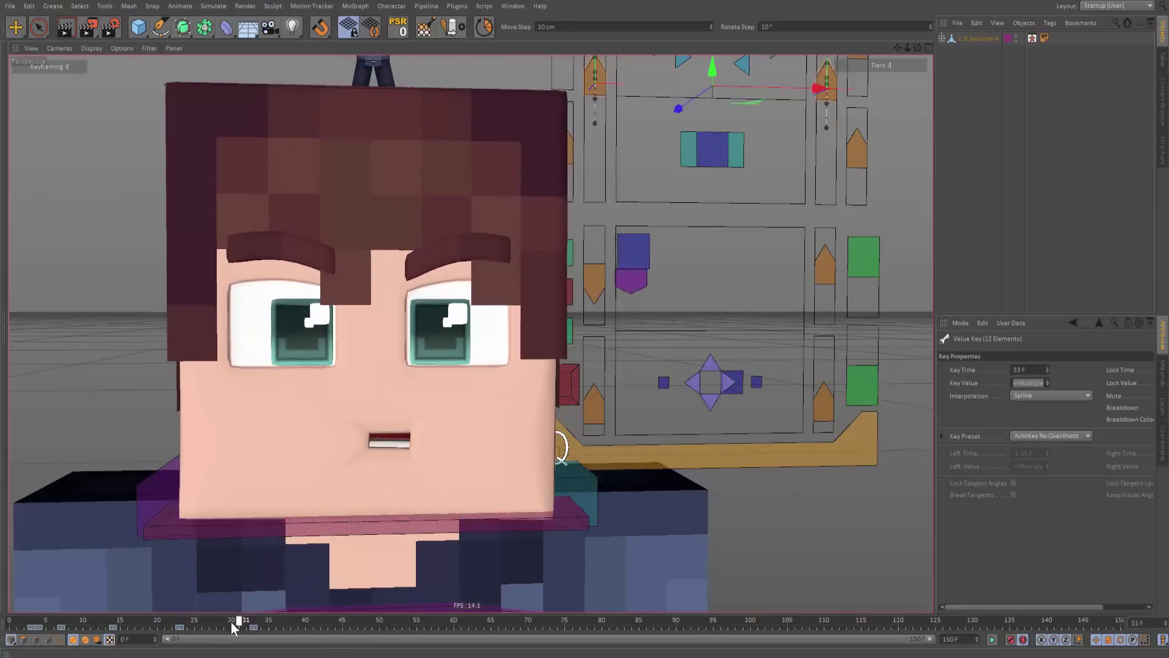
# Step: Lower the blink controllers slightly in added keys around frames 25 to 28 and replay the animation
pyautogui.press('g')
pyautogui.press('g')
pyautogui.press('g')
pyautogui.moveTo(354, 520); pyautogui.dragTo(354, 533)
pyautogui.press('F9')
pyautogui.click(176, 617)
pyautogui.press('F8')
pyautogui.moveTo(187, 627)
pyautogui.mouseDown()
pyautogui.moveTo(237, 627)
pyautogui.moveTo(209, 627)
pyautogui.mouseUp()
pyautogui.click(181, 617)
pyautogui.click(36, 620)
pyautogui.click(39, 619)
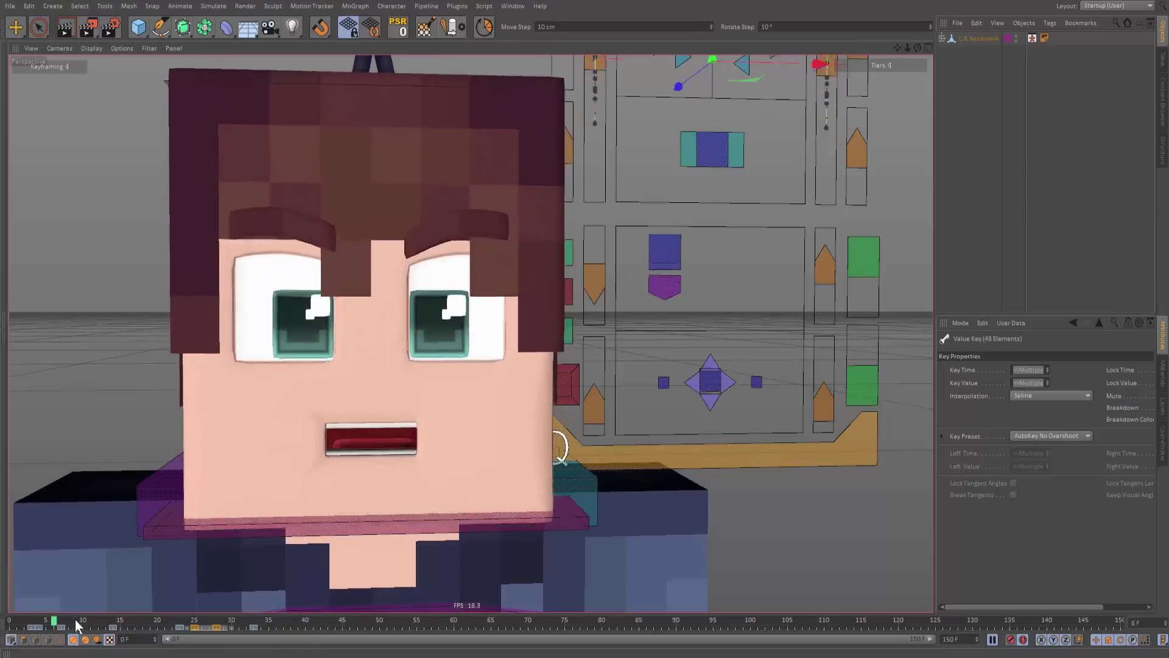
# Step: Lower both blink controllers slightly at frame 23 and play back the result
pyautogui.press('F8')
pyautogui.click(164, 627)
pyautogui.click(177, 620)
pyautogui.moveTo(254, 496); pyautogui.dragTo(254, 503)
pyautogui.press('F8')
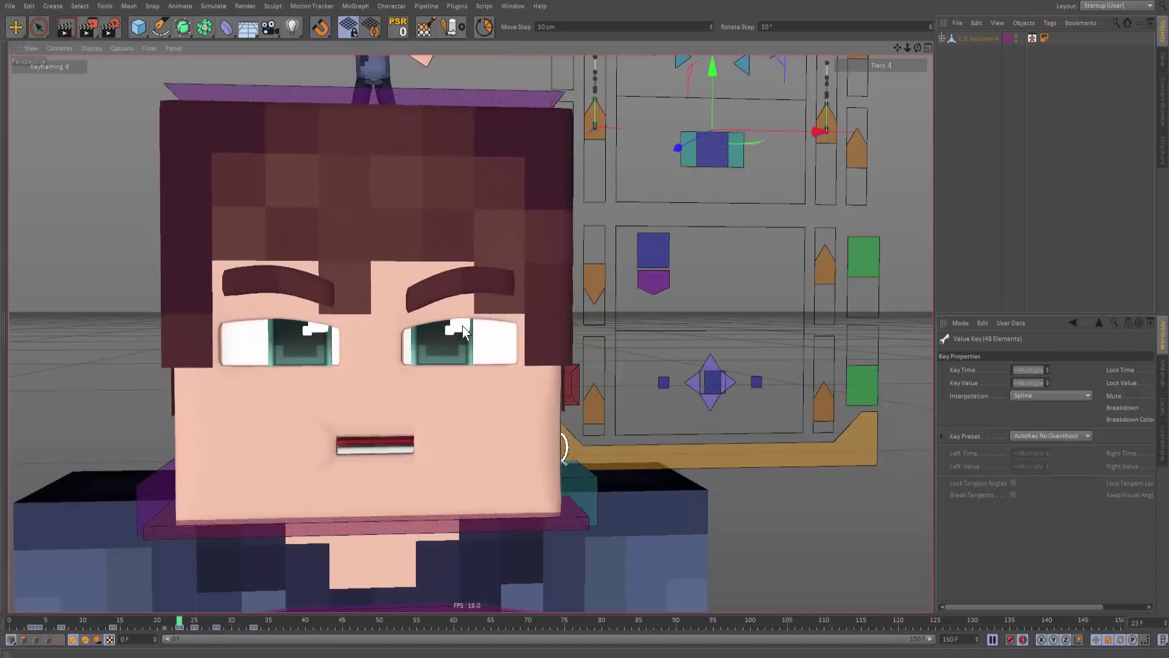
pyautogui.press('F8')
pyautogui.press('F8')
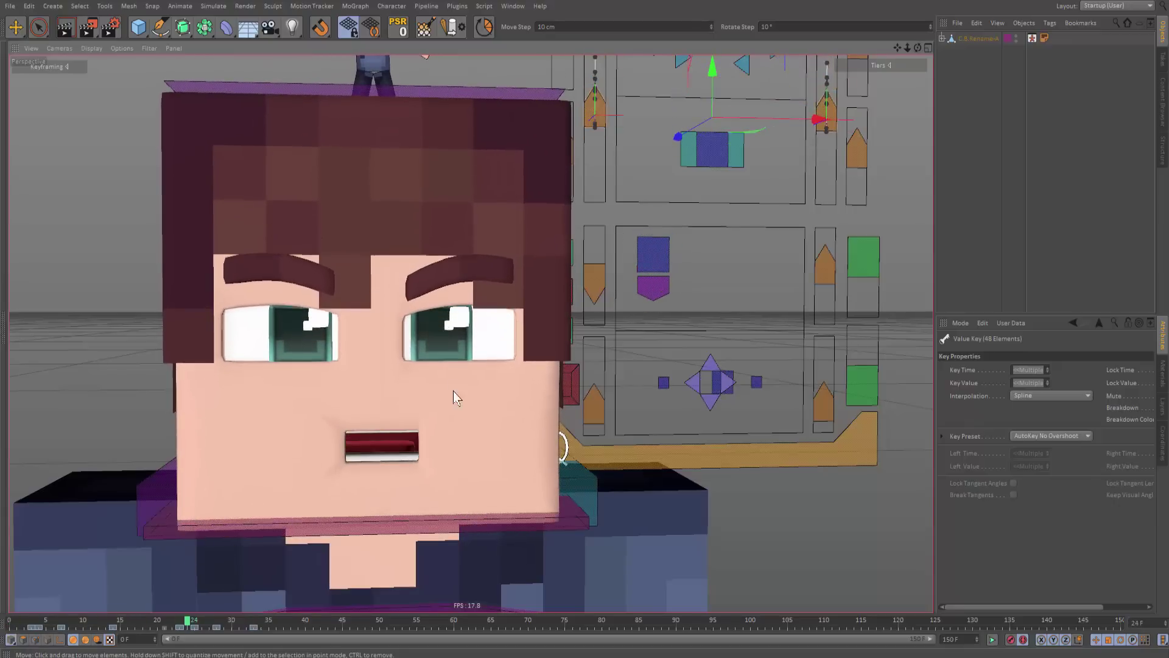
pyautogui.press('F8')
pyautogui.press('F8')
pyautogui.press('F8')
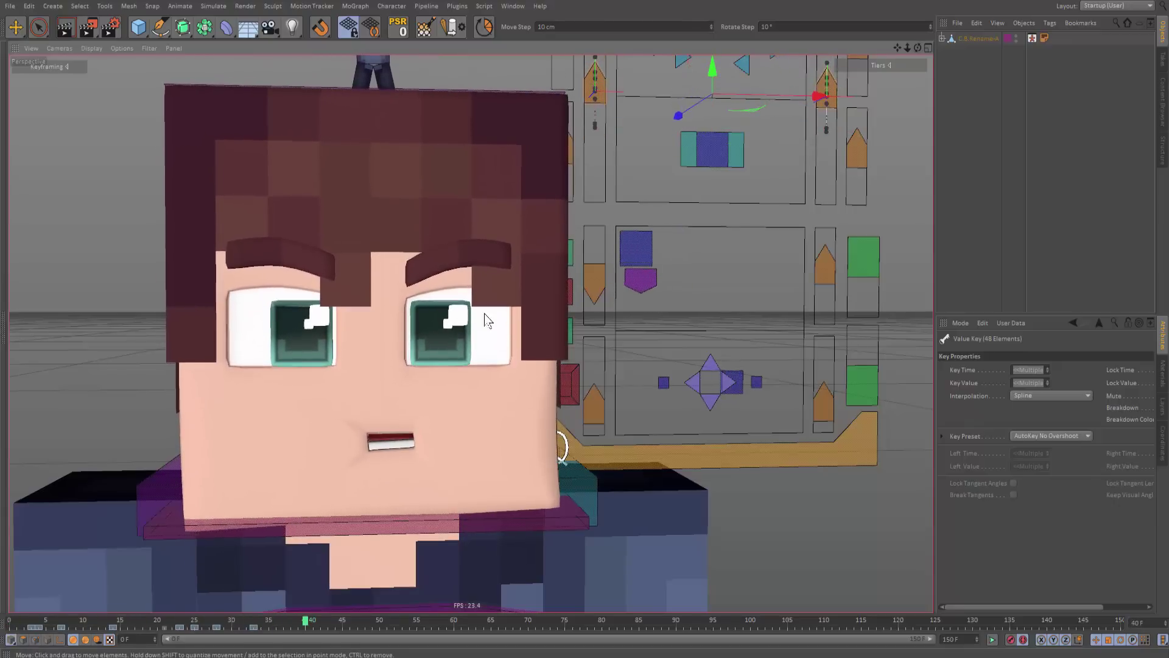
# Step: Animate a quick blink by lowering both blink controllers from frame 35 and raising them again by about frame 38
pyautogui.moveTo(286, 622)
pyautogui.mouseDown()
pyautogui.moveTo(86, 610)
pyautogui.moveTo(294, 618)
pyautogui.moveTo(199, 598)
pyautogui.moveTo(298, 625)
pyautogui.moveTo(257, 626)
pyautogui.moveTo(268, 623)
pyautogui.mouseUp()
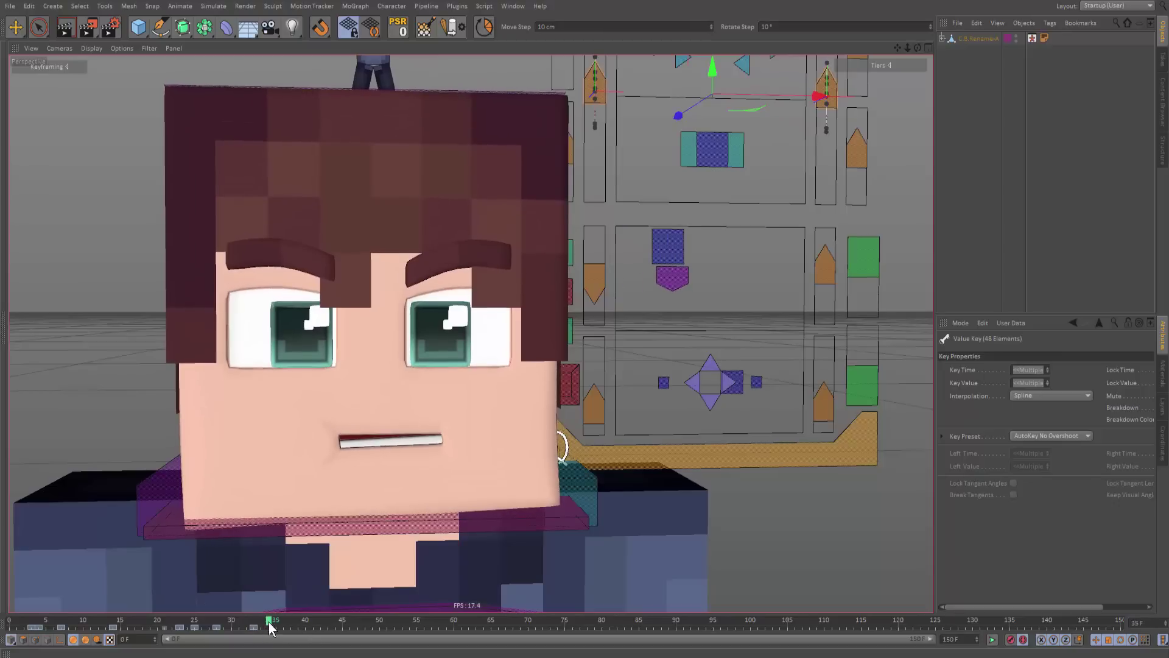
pyautogui.moveTo(714, 78); pyautogui.dragTo(713, 222)
pyautogui.press('g')
pyautogui.press('g')
pyautogui.press('g')
pyautogui.moveTo(712, 117); pyautogui.dragTo(707, 51)
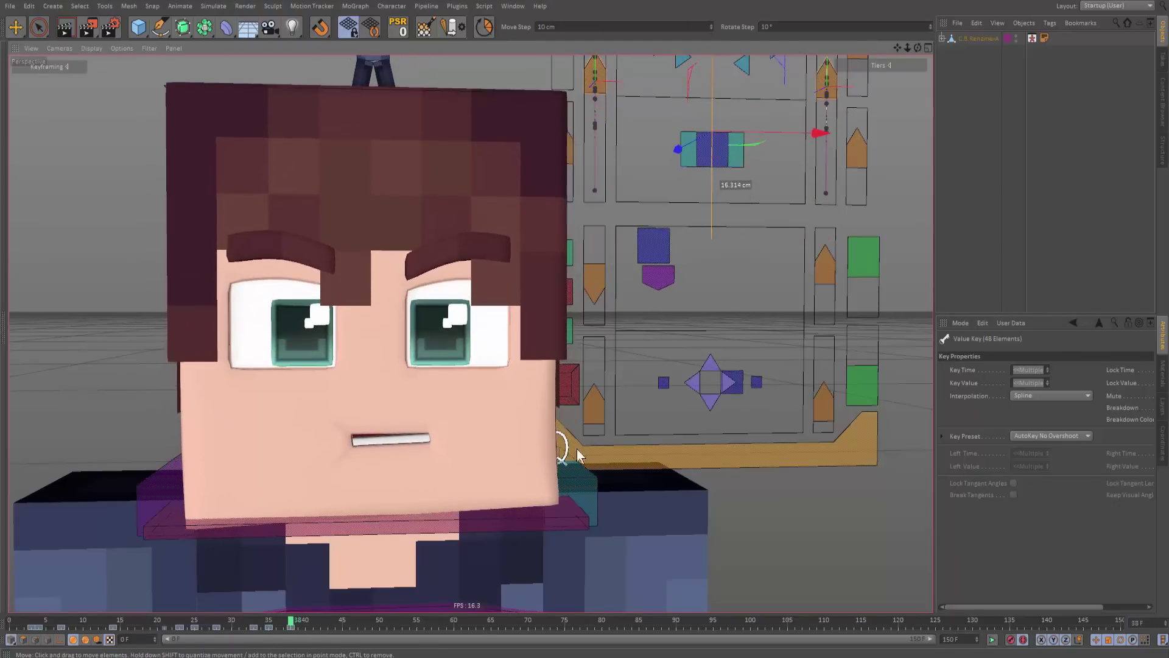
# Step: Move the blink's reopening key to frame 37 and lower both blink controllers slightly at frame 40
pyautogui.moveTo(292, 622)
pyautogui.mouseDown()
pyautogui.moveTo(267, 626)
pyautogui.moveTo(293, 626)
pyautogui.moveTo(283, 623)
pyautogui.mouseUp()
pyautogui.press('g')
pyautogui.press('g')
pyautogui.press('g')
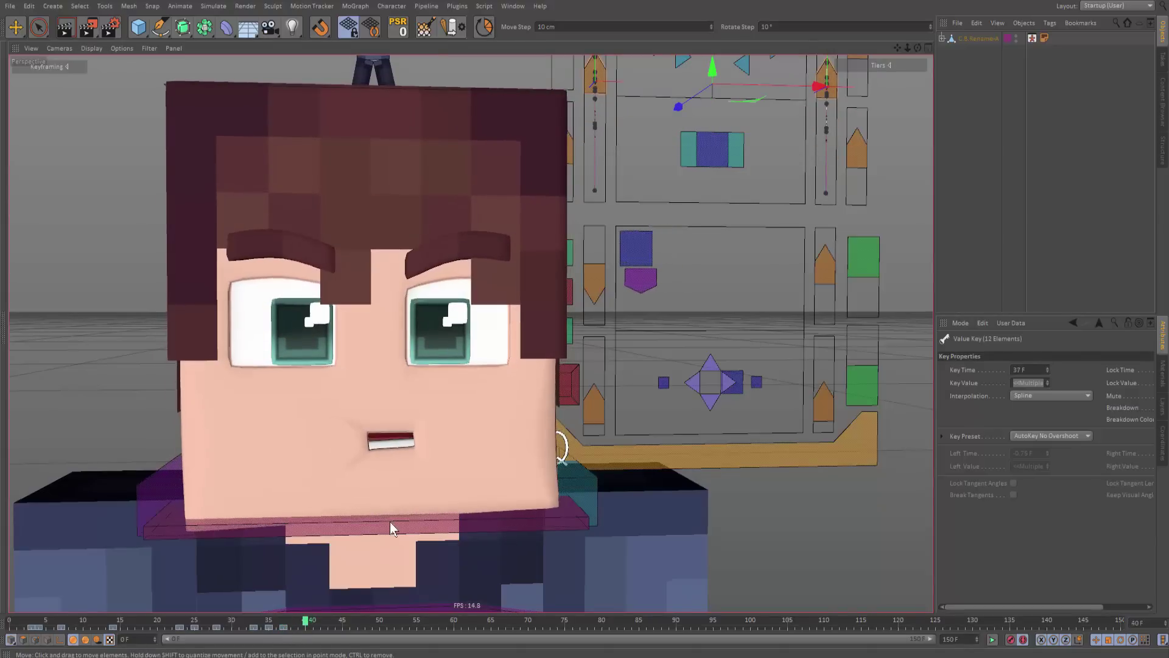
pyautogui.moveTo(390, 521); pyautogui.dragTo(389, 528)
pyautogui.moveTo(320, 625); pyautogui.dragTo(239, 626)
pyautogui.click(172, 621)
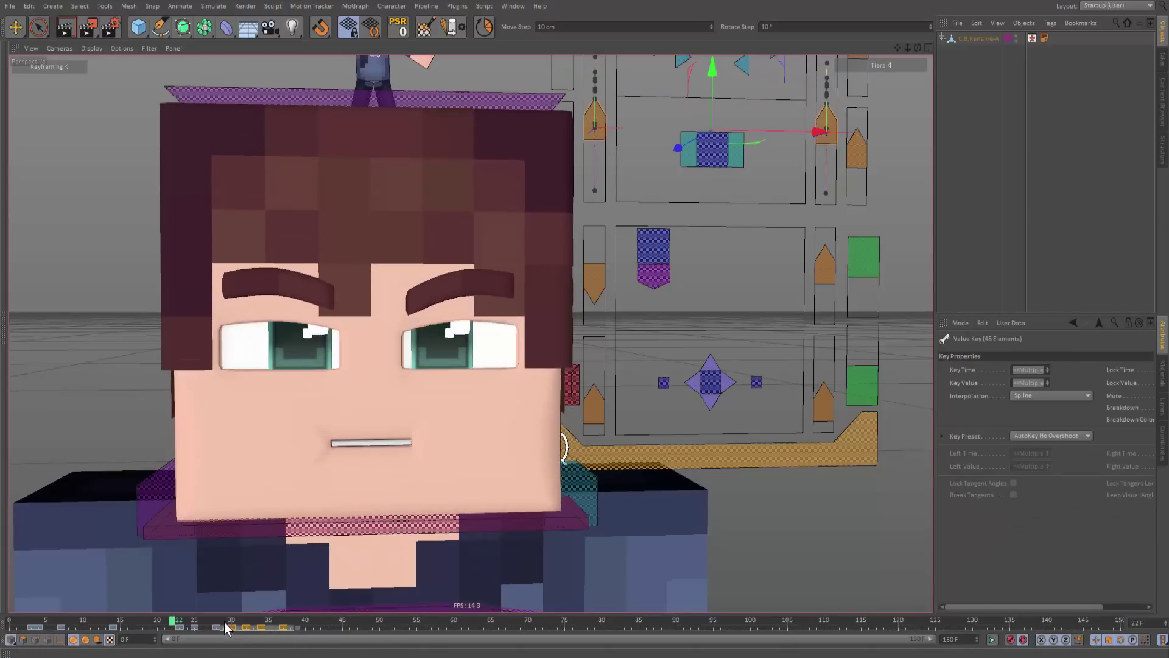
pyautogui.press('F8')
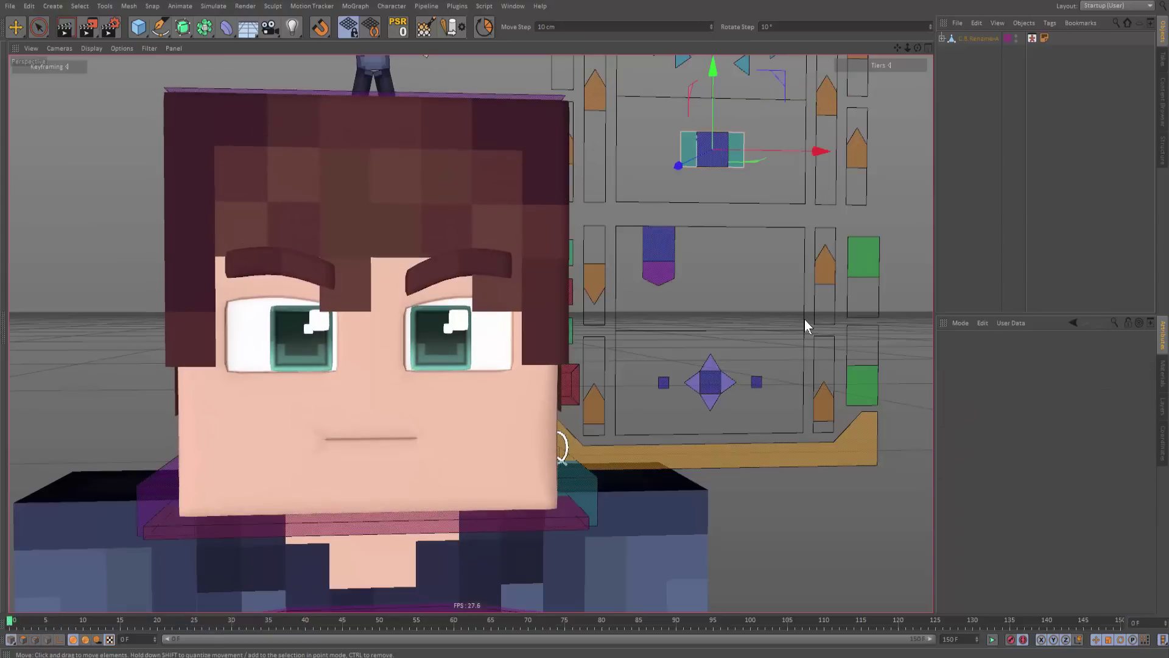
# Step: Key the eye direction controller at frame 2 and raise it in a key at frame 4 so the eyes look up
pyautogui.press('g')
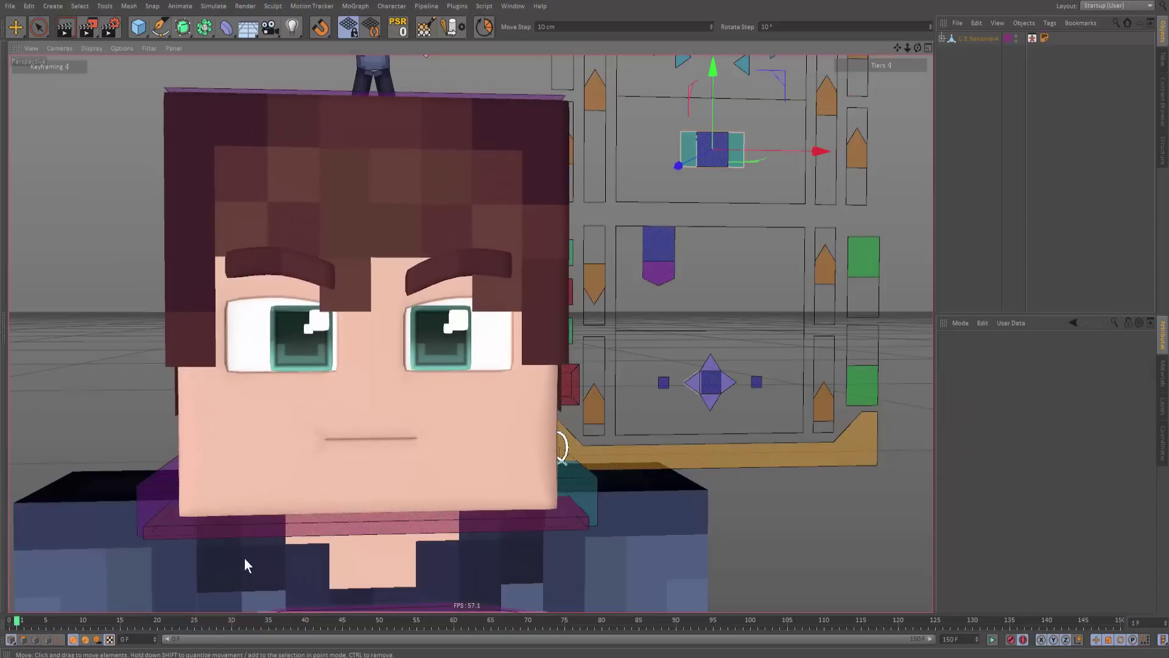
pyautogui.press('g')
pyautogui.press('F9')
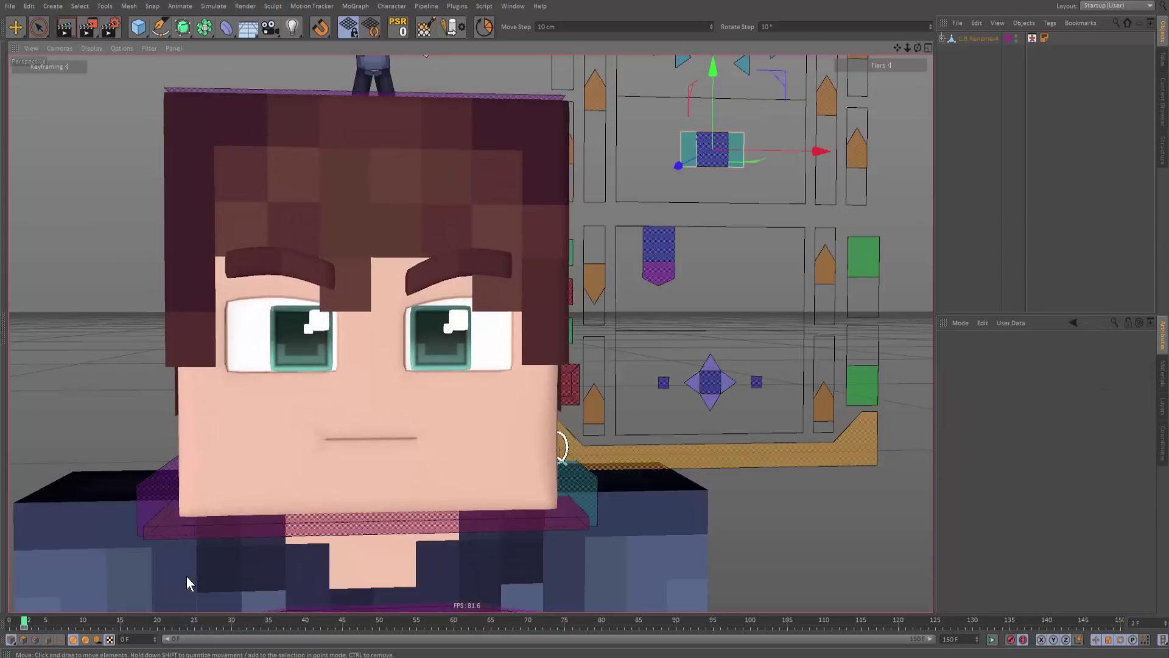
pyautogui.press('g')
pyautogui.press('g')
pyautogui.press('g')
pyautogui.press('f')
pyautogui.moveTo(267, 564)
pyautogui.mouseDown()
pyautogui.moveTo(328, 522)
pyautogui.moveTo(265, 488)
pyautogui.moveTo(270, 526)
pyautogui.mouseUp()
pyautogui.press('F9')
# Step: Key the eye direction controller at frame 7 with the gaze returned downward
pyautogui.press('g')
pyautogui.press('g')
pyautogui.press('g')
pyautogui.press('f')
pyautogui.press('g')
pyautogui.press('F9')
# Step: Move the eye direction controller's key from frame 7 to frame 15 and play back the gaze movement
pyautogui.press('g')
pyautogui.press('g')
pyautogui.press('g')
pyautogui.press('g')
pyautogui.press('g')
pyautogui.press('g')
pyautogui.press('g')
pyautogui.press('g')
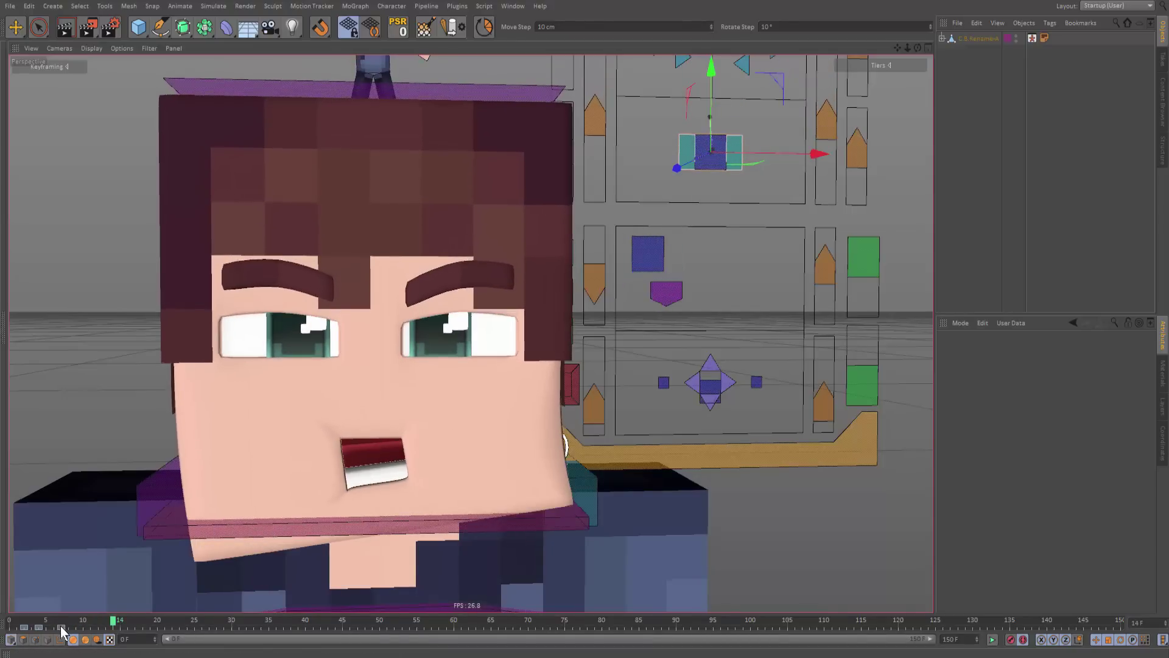
pyautogui.moveTo(63, 627); pyautogui.dragTo(119, 629)
pyautogui.moveTo(113, 621); pyautogui.dragTo(26, 611)
pyautogui.press('F8')
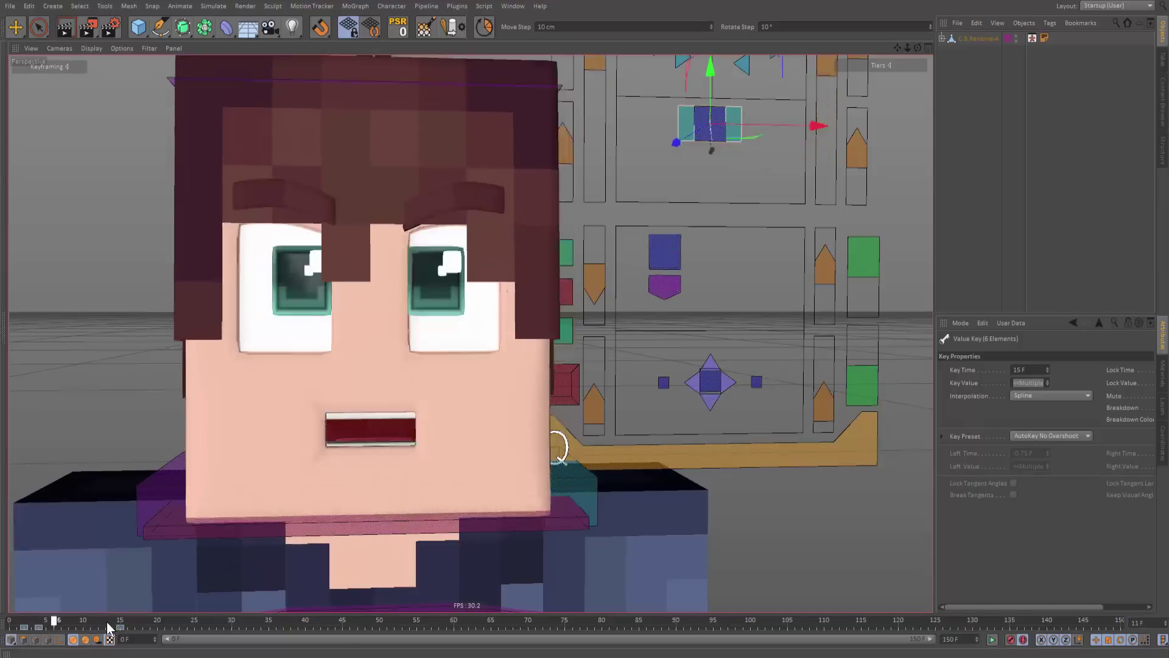
pyautogui.click(25, 619)
pyautogui.press('F8')
# Step: Add an eye direction key at frame 7 and replay the gaze movement
pyautogui.moveTo(120, 622); pyautogui.dragTo(97, 622)
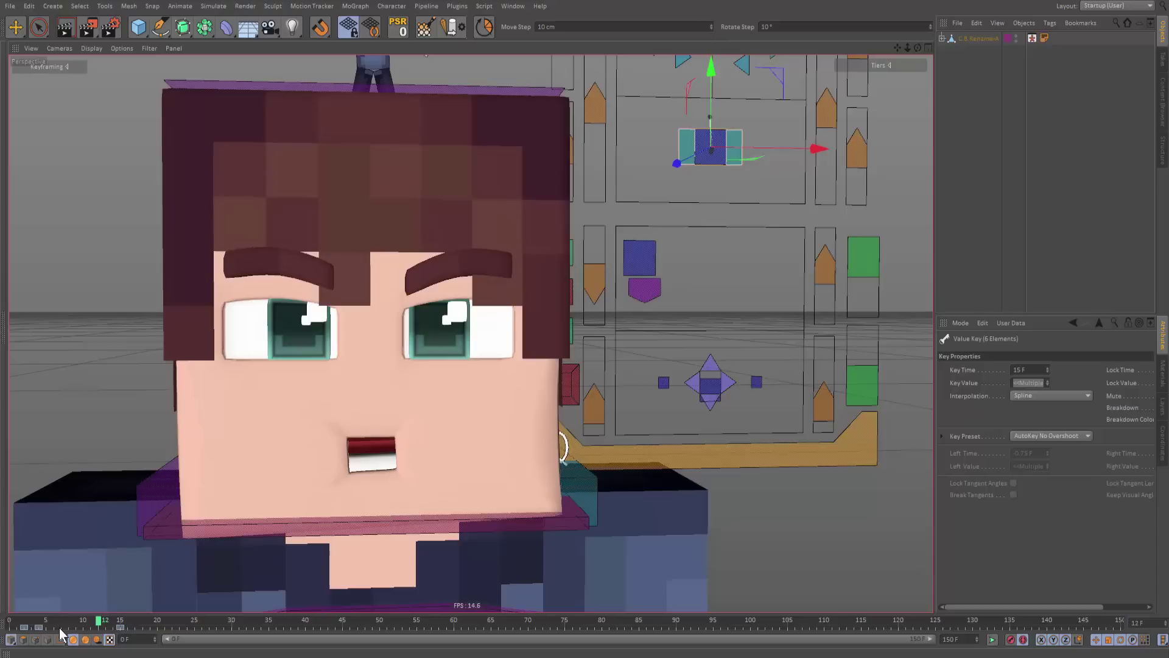
pyautogui.click(25, 624)
pyautogui.press('F8')
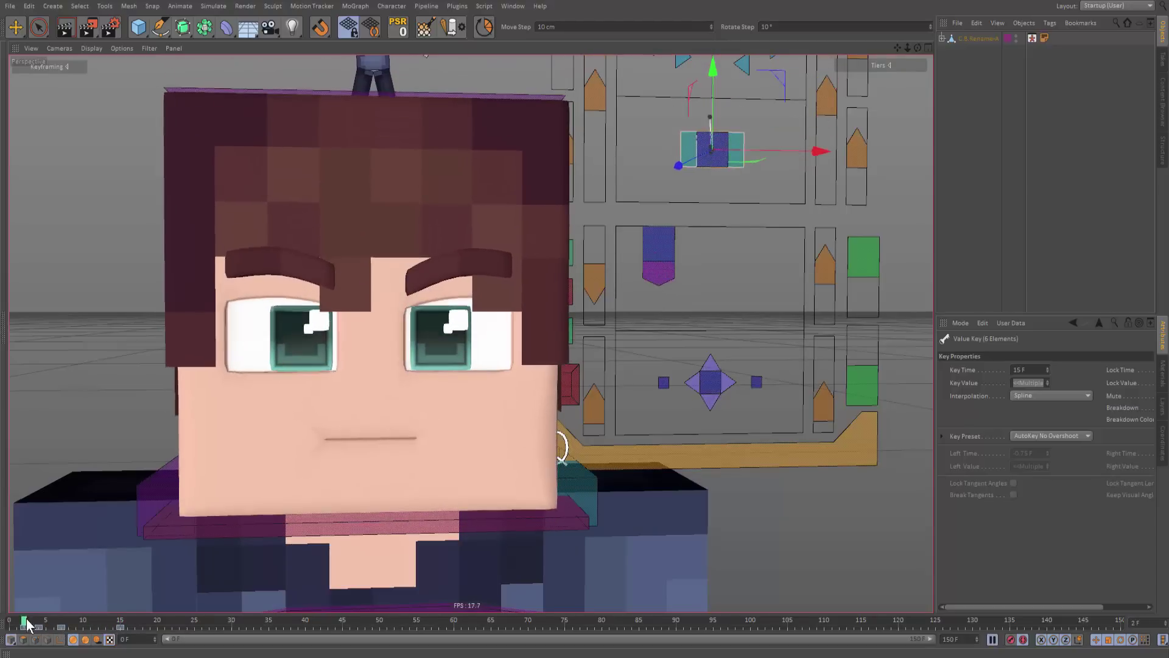
pyautogui.press('F8')
pyautogui.moveTo(76, 623)
pyautogui.mouseDown()
pyautogui.moveTo(90, 626)
pyautogui.moveTo(17, 631)
pyautogui.moveTo(67, 626)
pyautogui.mouseUp()
pyautogui.hotkey('ctrl', 'z')
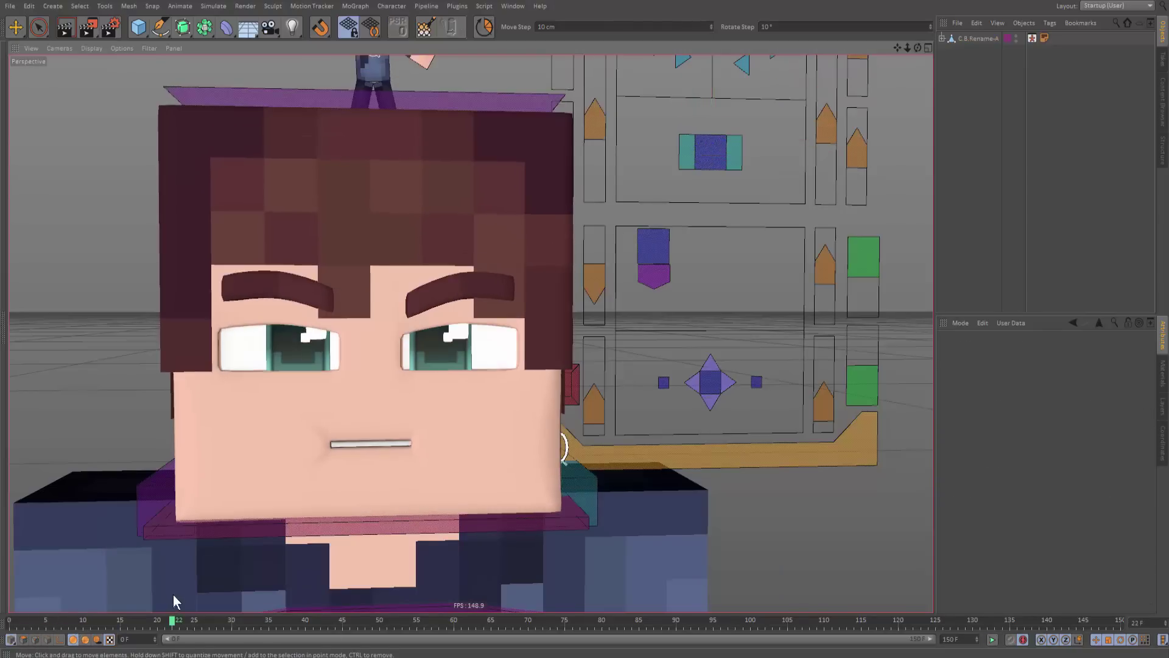
# Step: Lower both mouth corner controllers slightly at frame 0 for a subtle frown and play back the animation
pyautogui.moveTo(173, 621); pyautogui.dragTo(9, 620)
pyautogui.press('F8')
pyautogui.press('F8')
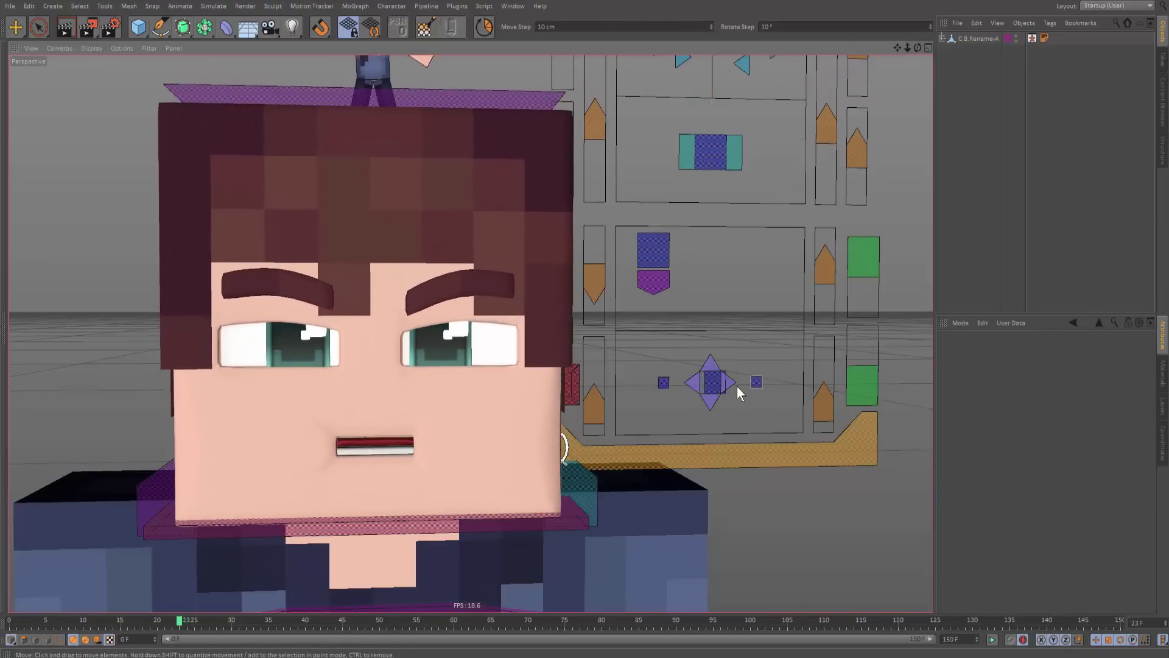
pyautogui.click(730, 385)
pyautogui.moveTo(712, 374); pyautogui.dragTo(714, 365)
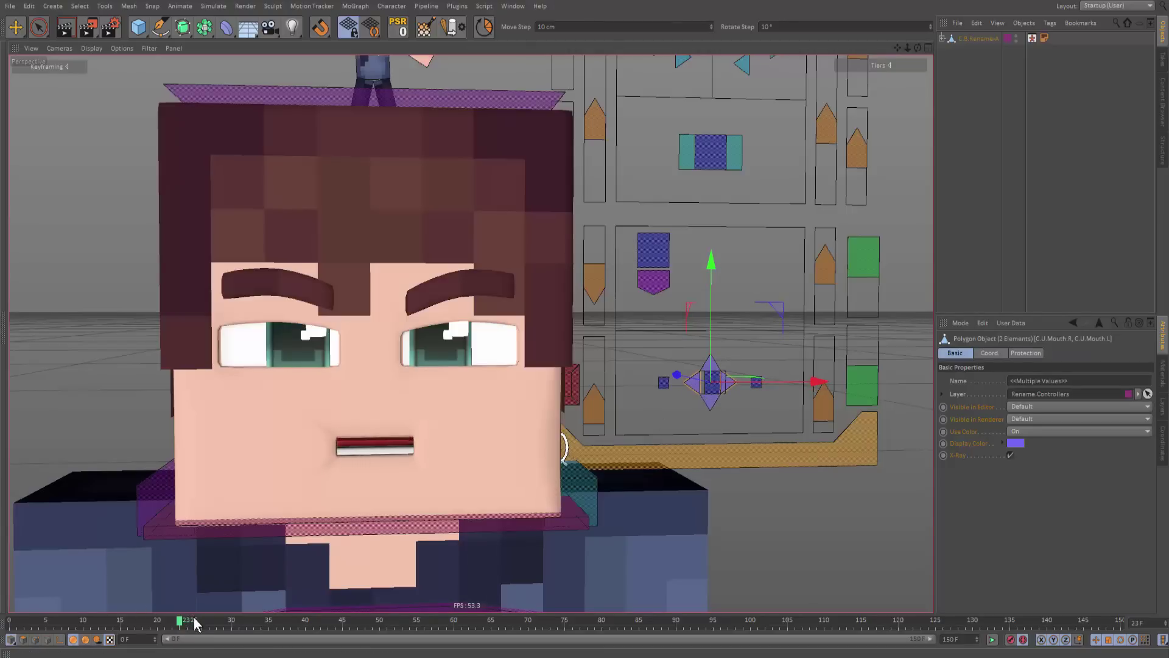
pyautogui.moveTo(193, 617); pyautogui.dragTo(9, 619)
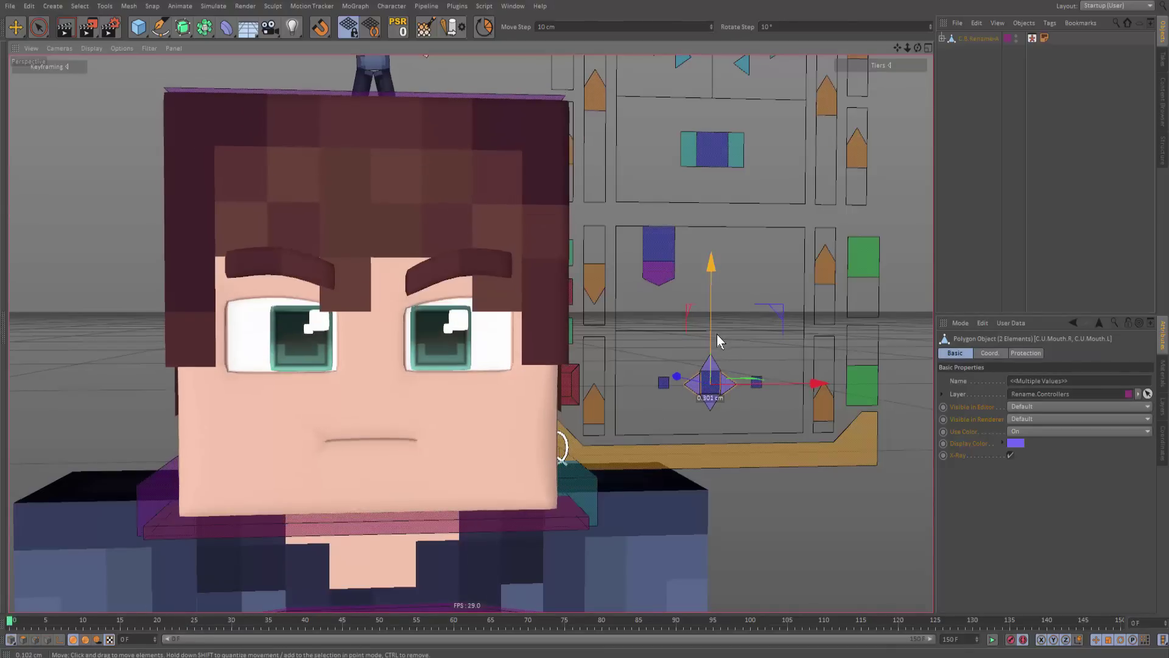
pyautogui.press('F8')
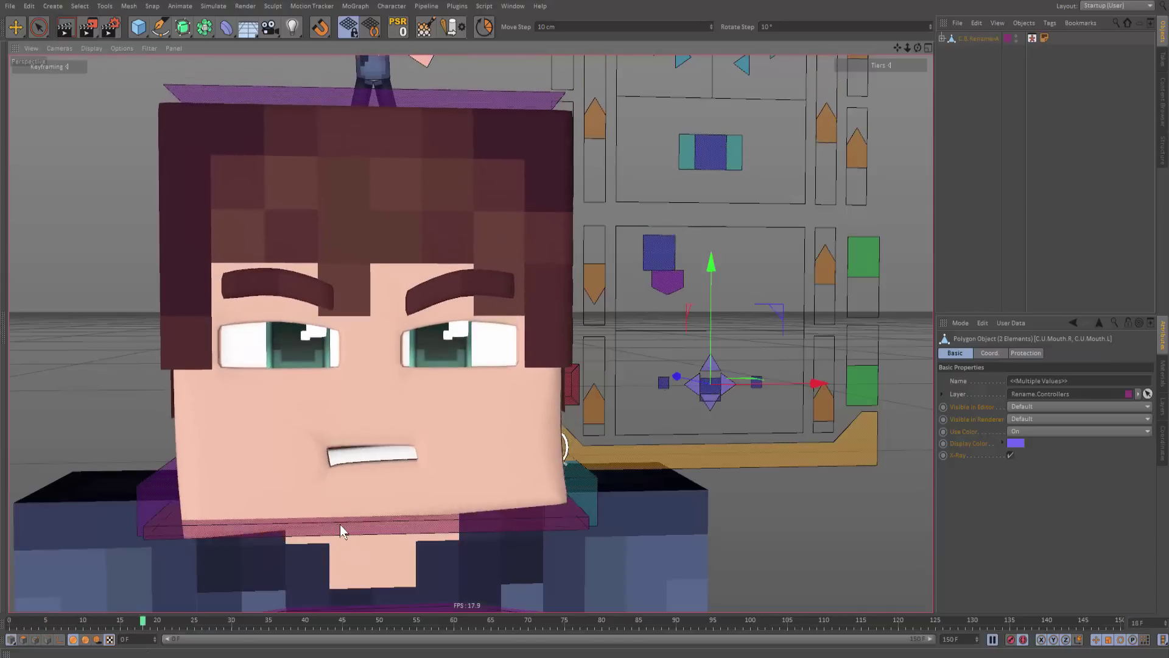
pyautogui.press('F8')
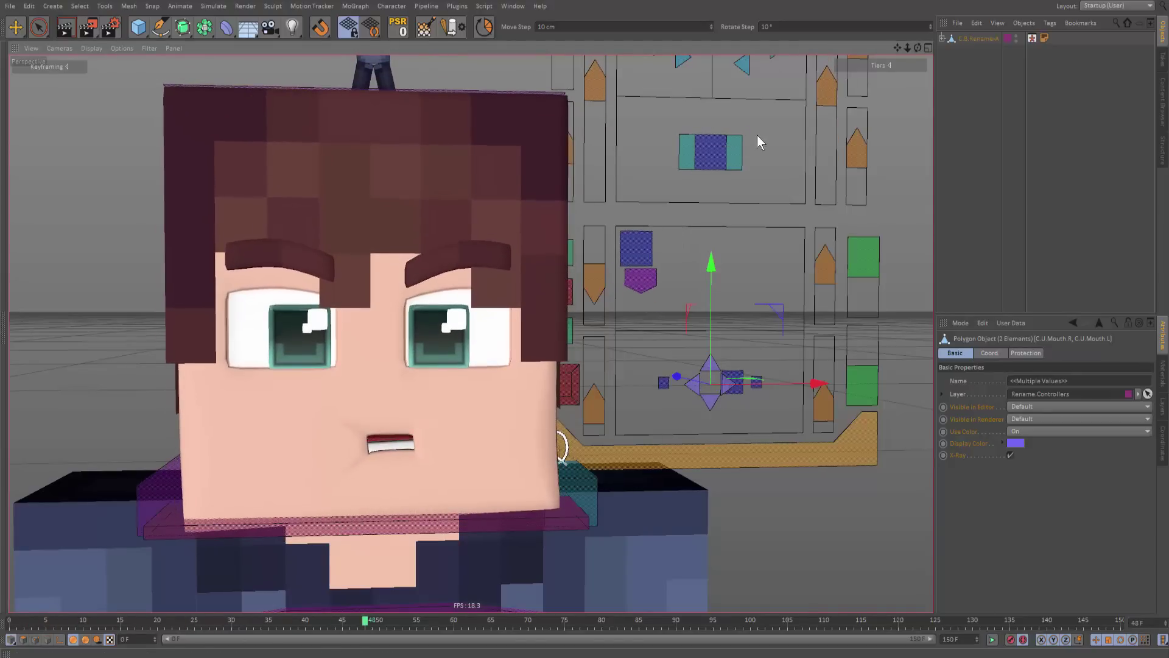
# Step: Select the left and right eye controllers and key their vertical position at frames 5, 10 and 14
pyautogui.click(736, 155)
pyautogui.hotkey('ctrl', 'z')
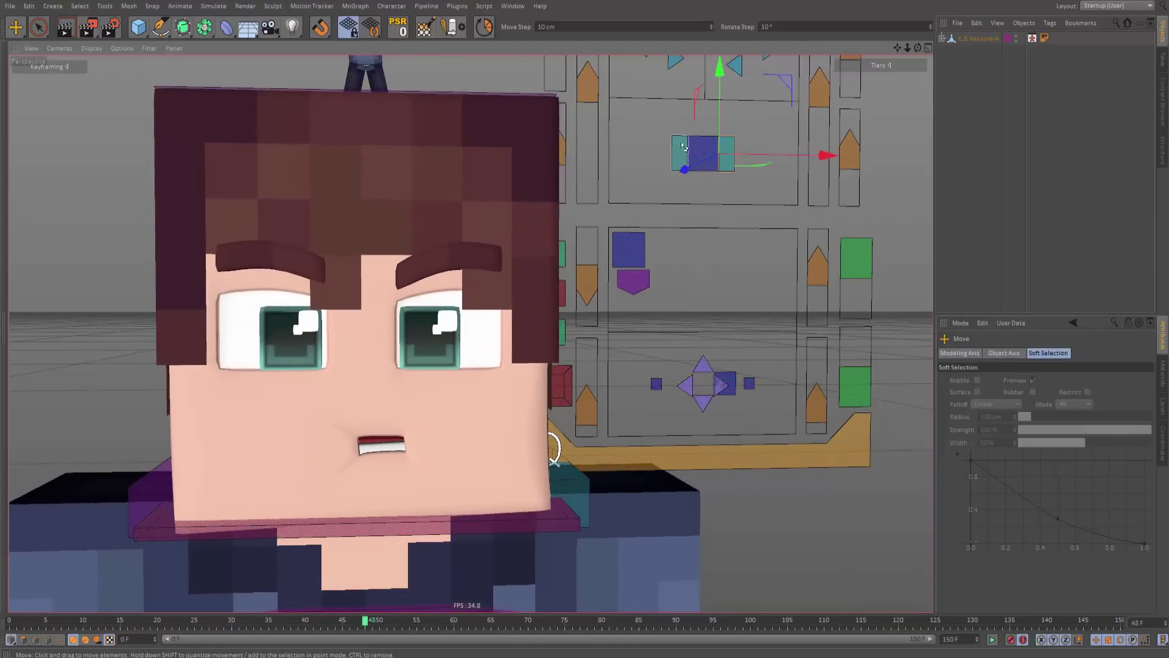
pyautogui.click(679, 157)
pyautogui.keyDown('shift'); pyautogui.click(733, 170); pyautogui.keyUp('shift')
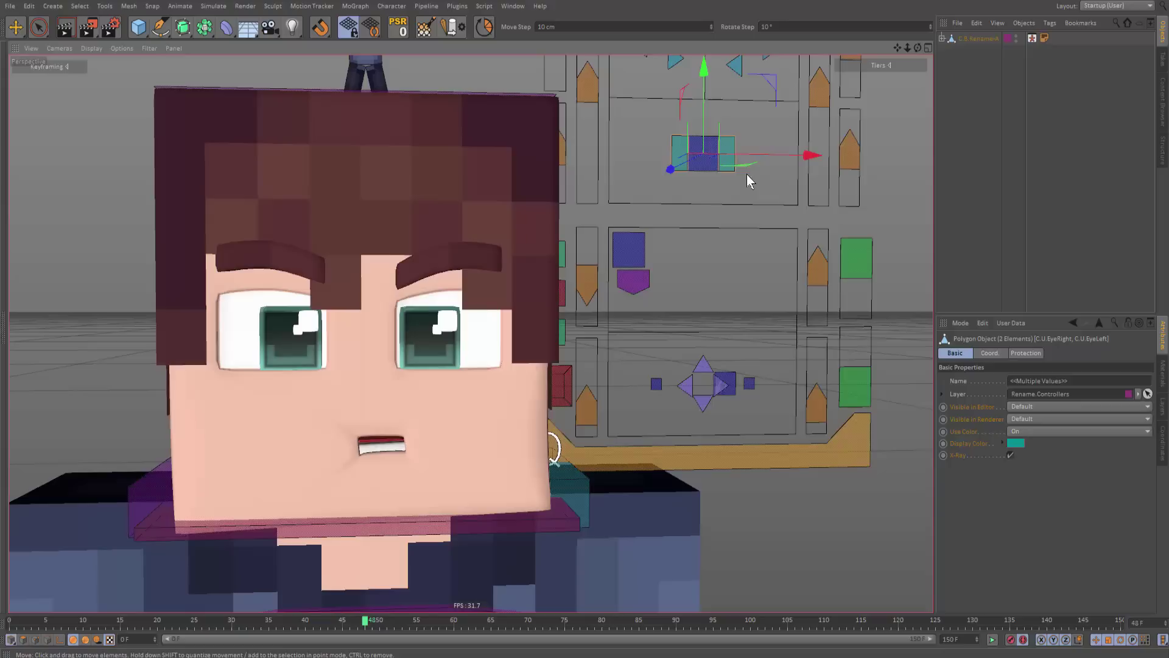
pyautogui.moveTo(747, 175)
pyautogui.mouseDown()
pyautogui.moveTo(761, 179)
pyautogui.moveTo(748, 177)
pyautogui.mouseUp()
pyautogui.hotkey('ctrl', 'z')
pyautogui.moveTo(167, 620); pyautogui.dragTo(1, 609)
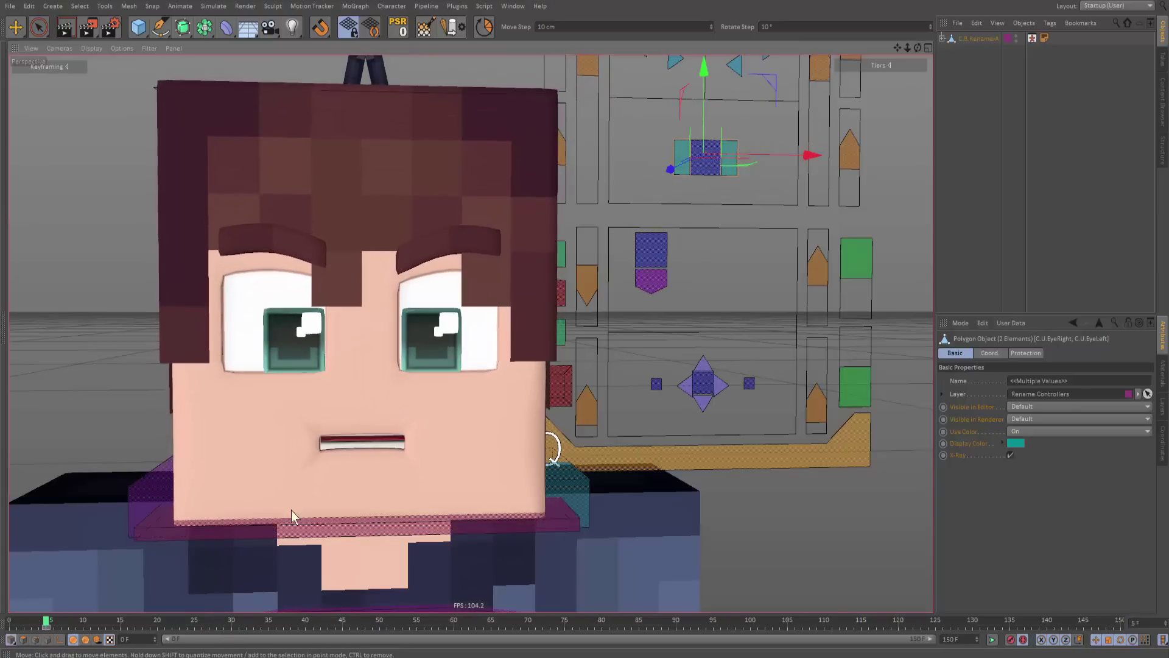
pyautogui.moveTo(707, 122); pyautogui.dragTo(704, 150)
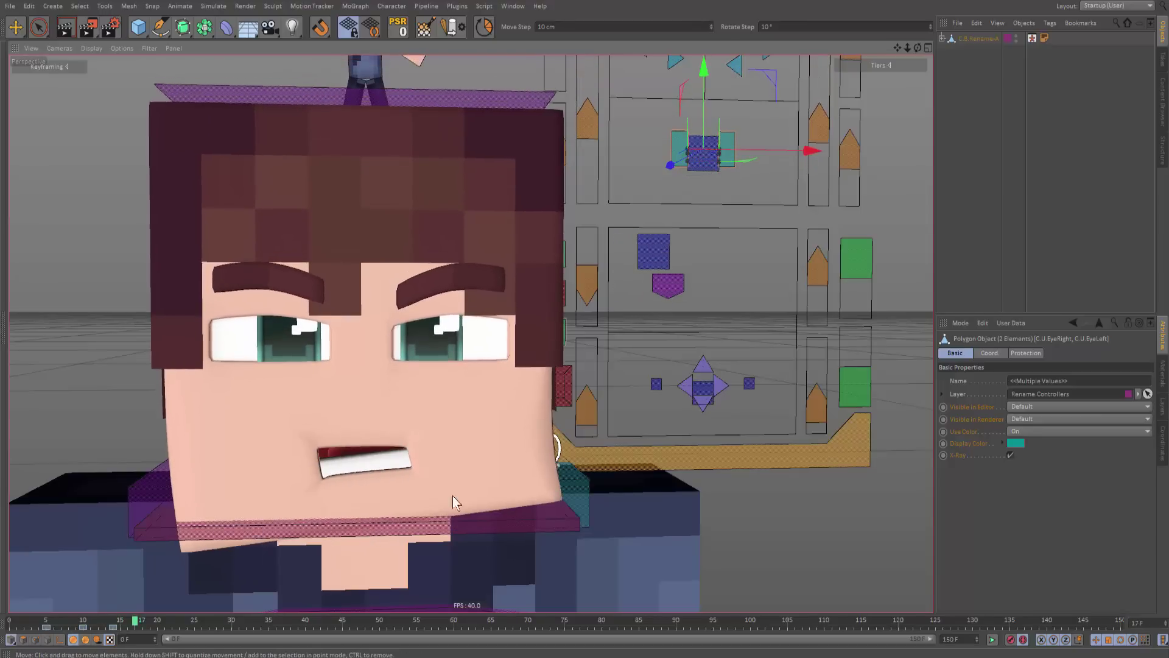
# Step: Lower both individual eye controllers slightly at frame 22 and play back the animation
pyautogui.moveTo(137, 619); pyautogui.dragTo(173, 617)
pyautogui.moveTo(291, 517); pyautogui.dragTo(293, 524)
pyautogui.press('F8')
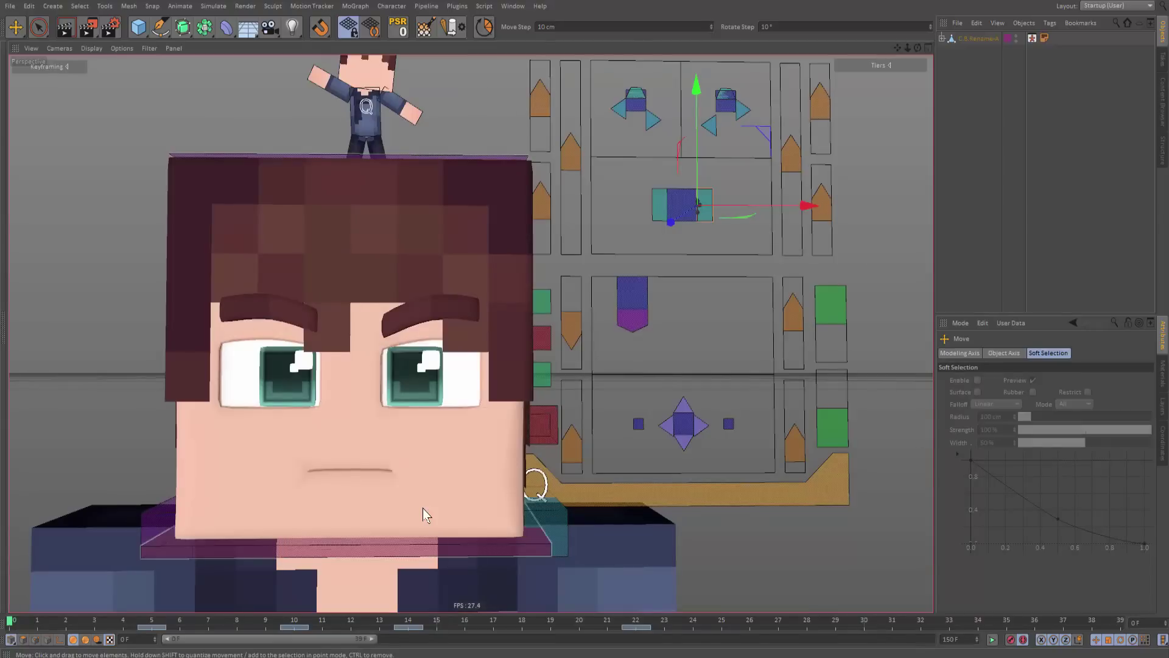
pyautogui.press('F8')
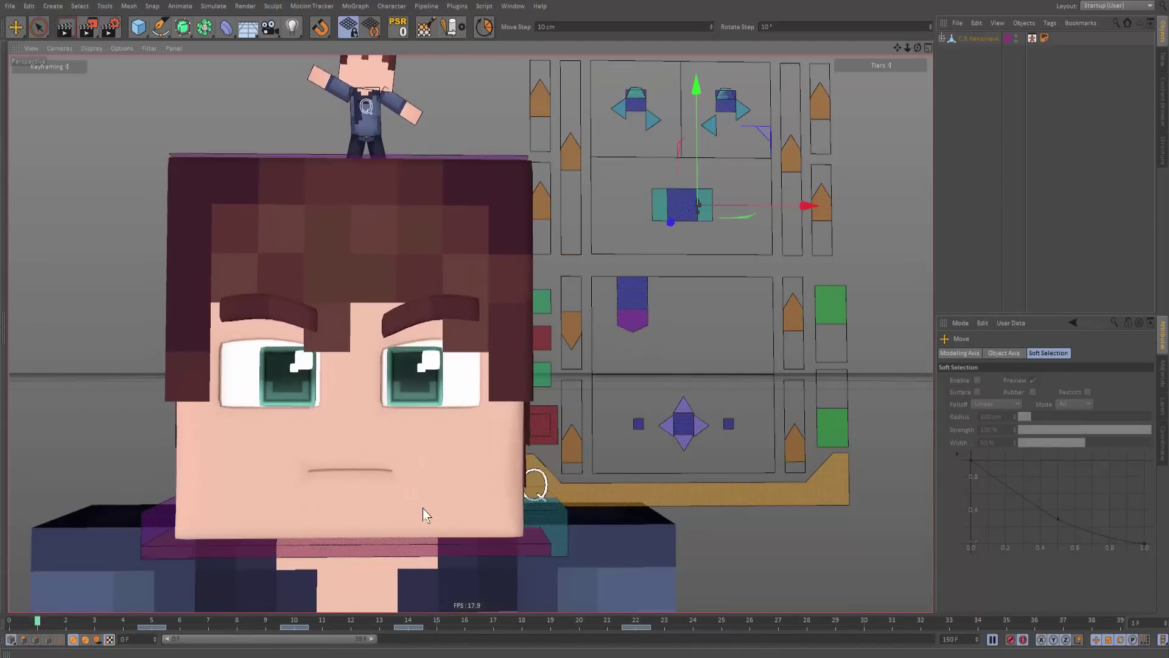
pyautogui.press('F8')
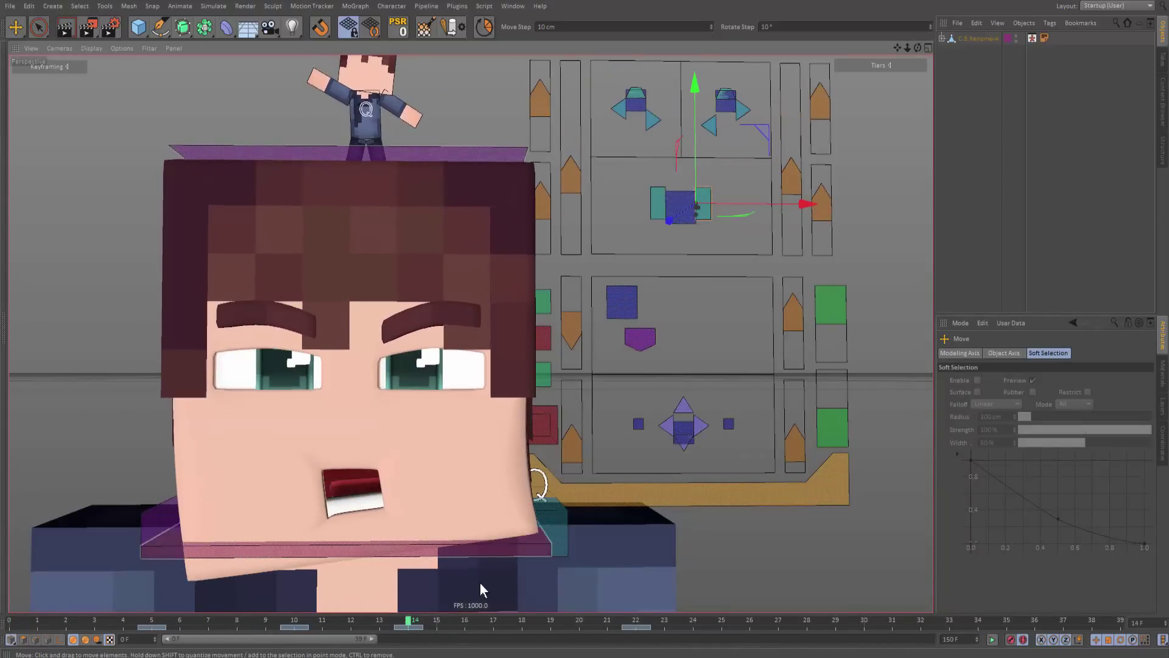
# Step: View the face from a slight side angle at frame 22 and clear the selection
pyautogui.moveTo(466, 622); pyautogui.dragTo(635, 620)
pyautogui.keyDown('alt'); pyautogui.moveTo(476, 418); pyautogui.dragTo(496, 422, button='middle'); pyautogui.keyUp('alt')
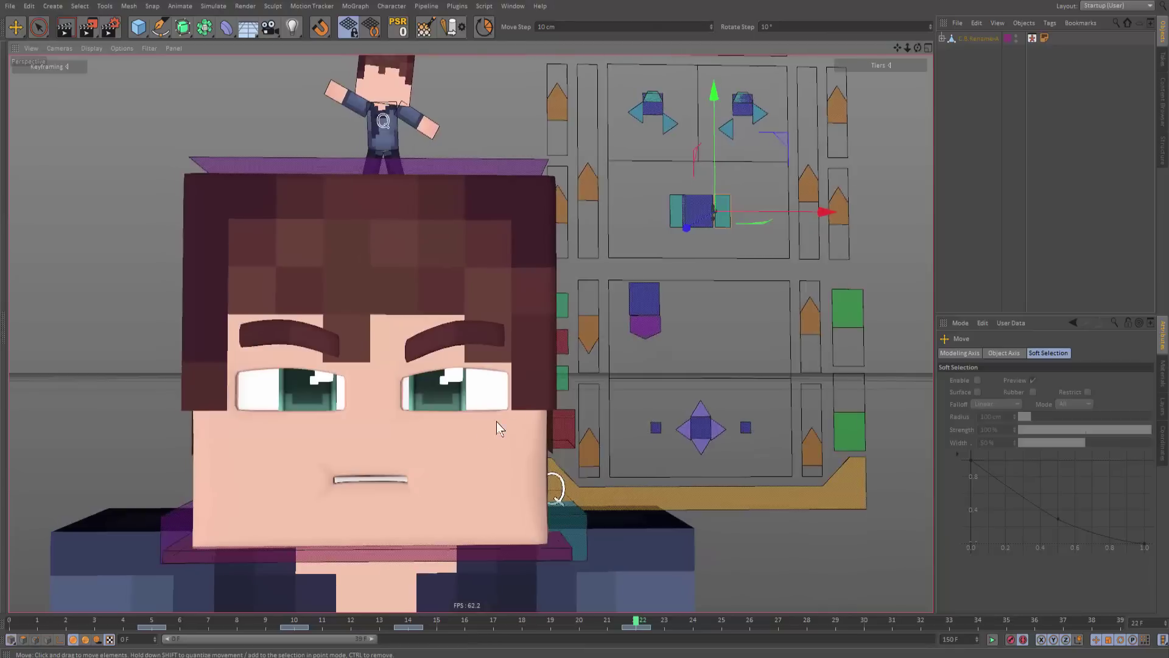
pyautogui.keyDown('alt'); pyautogui.moveTo(496, 421); pyautogui.dragTo(461, 406); pyautogui.keyUp('alt')
pyautogui.click(686, 304)
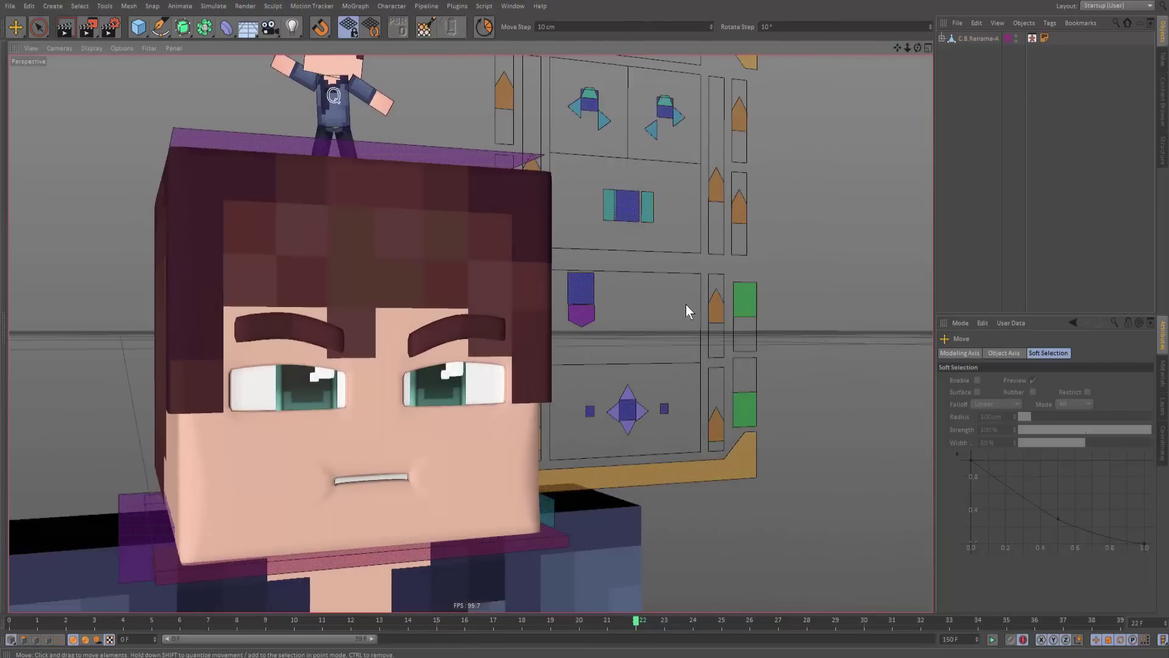
# Step: Try shifting the central eye direction controller at frame 22 and undo each move
pyautogui.click(632, 203)
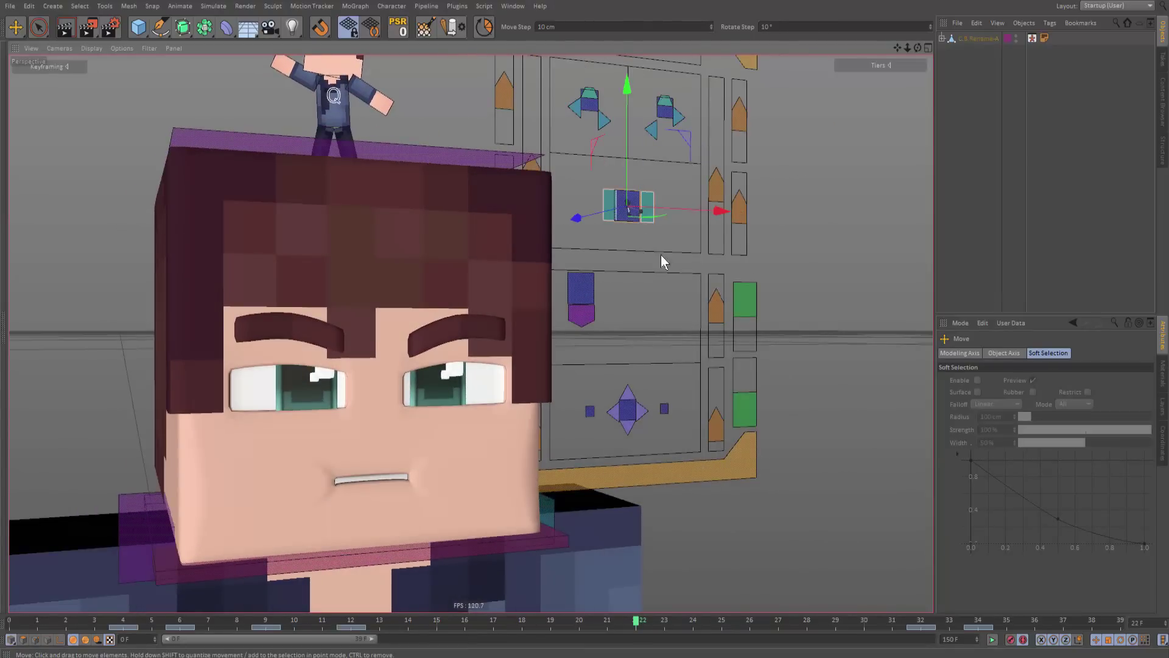
pyautogui.moveTo(805, 319); pyautogui.dragTo(806, 291)
pyautogui.hotkey('ctrl', 'z')
pyautogui.keyDown('alt'); pyautogui.moveTo(533, 356); pyautogui.dragTo(517, 342); pyautogui.keyUp('alt')
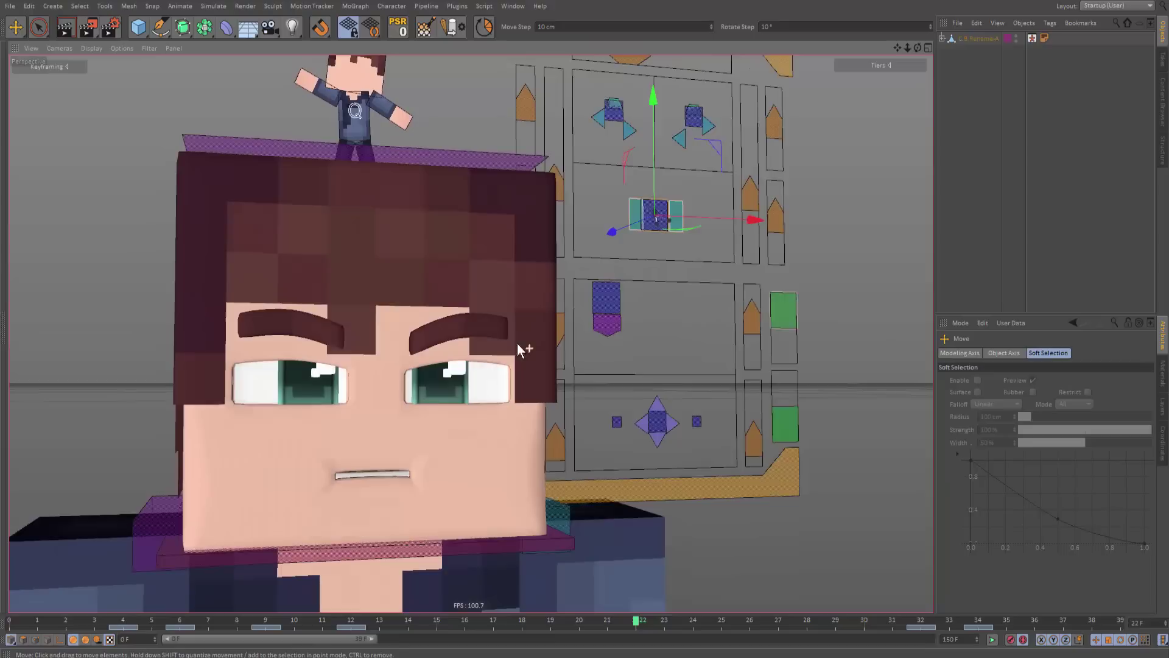
pyautogui.moveTo(643, 436); pyautogui.dragTo(616, 439)
pyautogui.hotkey('ctrl', 'z')
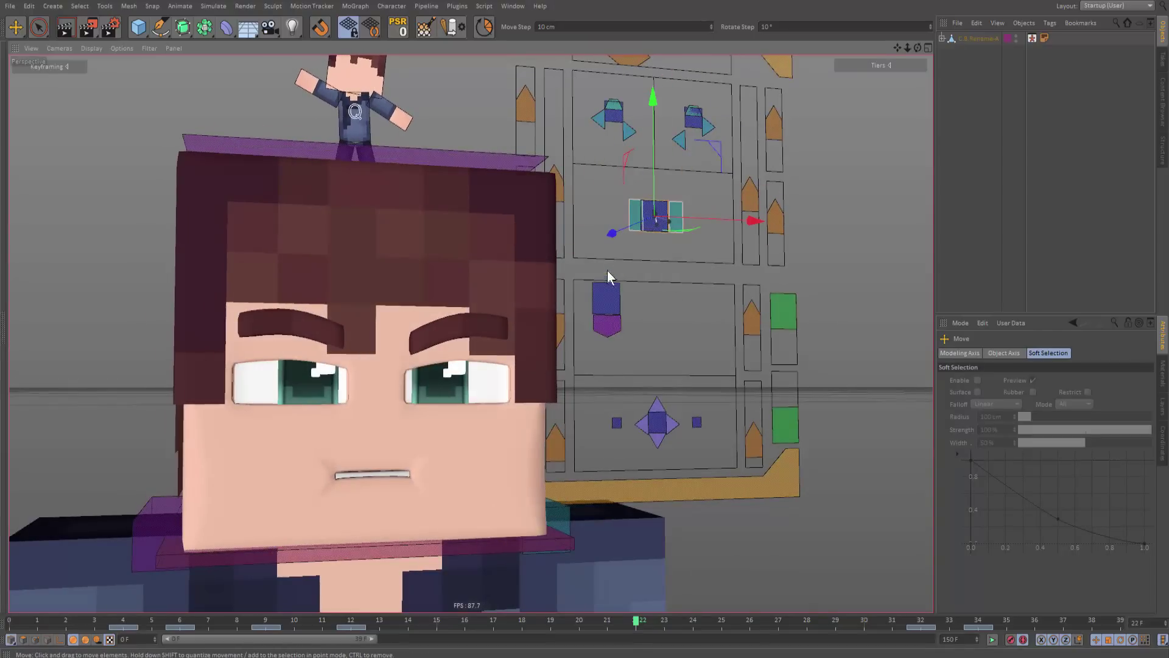
# Step: Try moving the blue square controller and the purple pointed controller below it in the mouth section, undoing each move
pyautogui.moveTo(614, 297); pyautogui.dragTo(617, 411)
pyautogui.hotkey('ctrl', 'z')
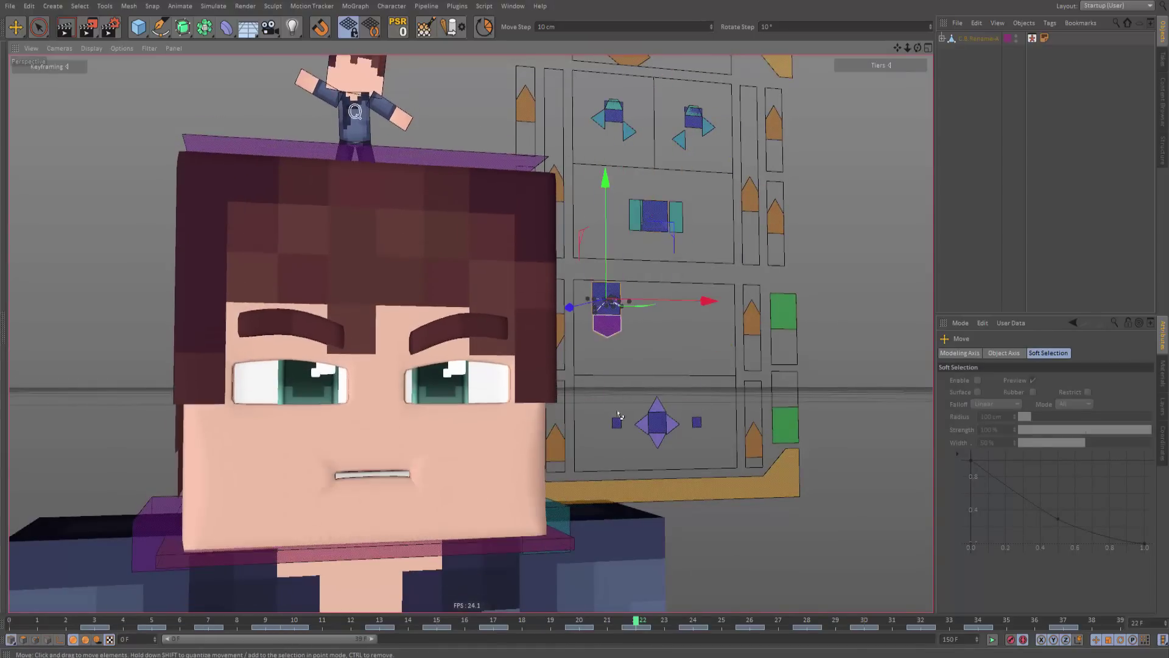
pyautogui.click(616, 326)
pyautogui.moveTo(621, 321); pyautogui.dragTo(733, 419)
pyautogui.hotkey('ctrl', 'z')
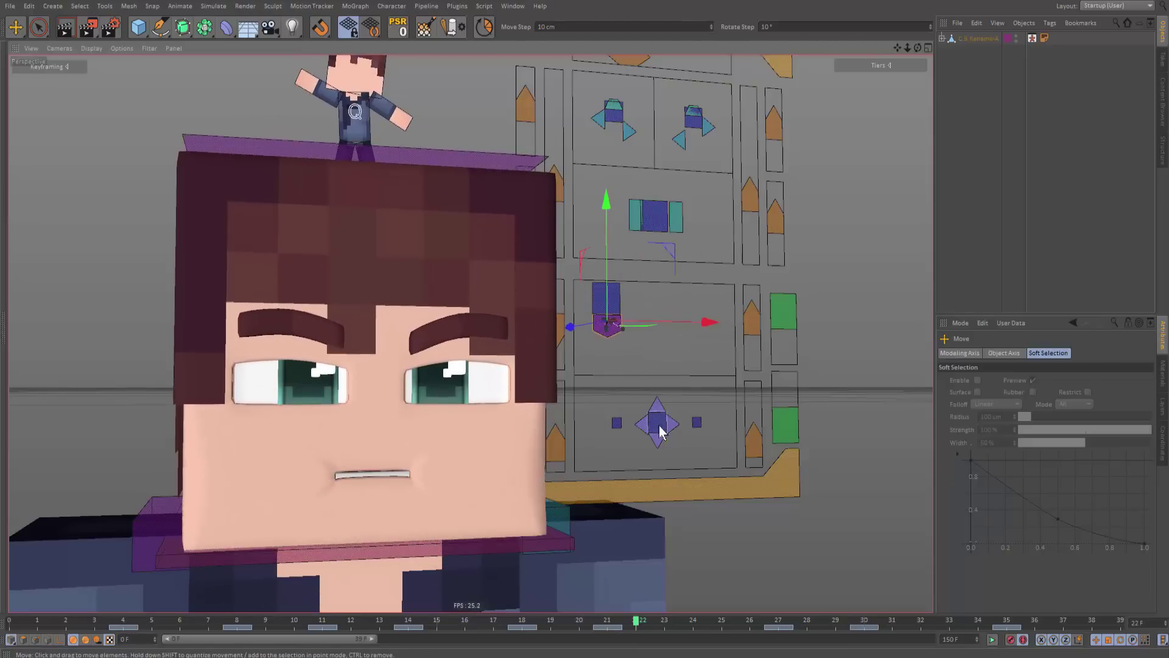
# Step: Try moving the diamond-shaped controller in the lowest section of the face rig and undo the move
pyautogui.click(660, 426)
pyautogui.moveTo(660, 426); pyautogui.dragTo(731, 457)
pyautogui.hotkey('ctrl', 'z')
pyautogui.keyDown('alt'); pyautogui.moveTo(749, 409); pyautogui.dragTo(676, 358); pyautogui.keyUp('alt')
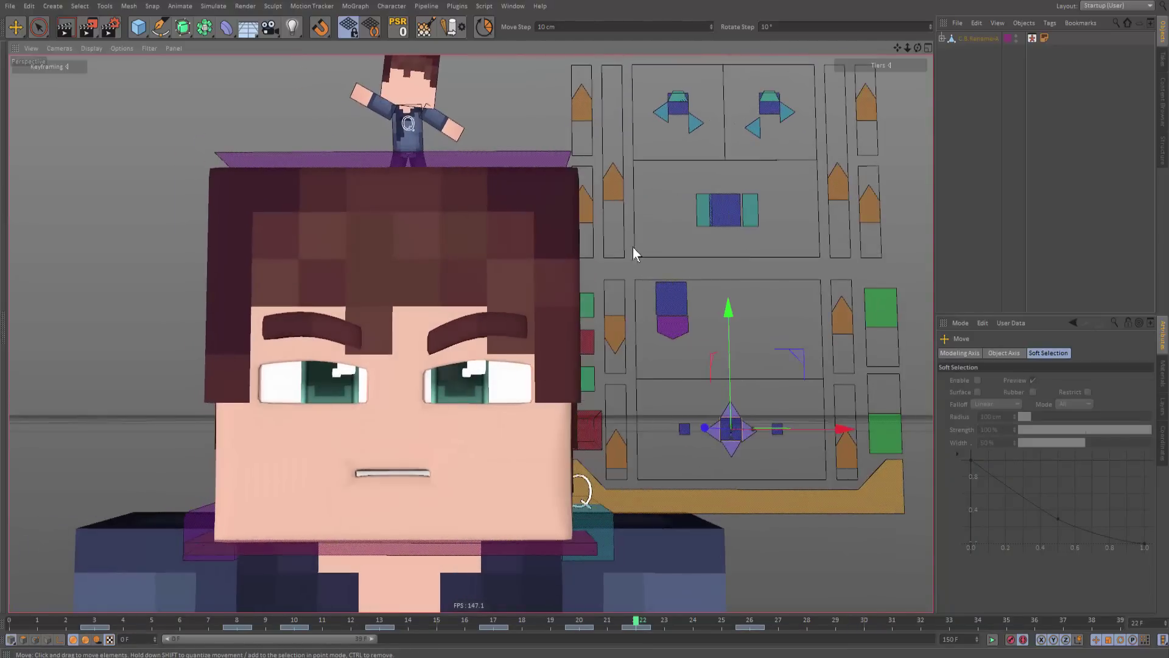
# Step: Try moving one upper blink controller alone and the right and left upper blink controllers together, undoing each change
pyautogui.click(613, 186)
pyautogui.moveTo(615, 188); pyautogui.dragTo(639, 228)
pyautogui.hotkey('ctrl', 'z')
pyautogui.keyDown('alt'); pyautogui.moveTo(658, 406); pyautogui.dragTo(761, 176); pyautogui.keyUp('alt')
pyautogui.hotkey('ctrl', 'z')
pyautogui.keyDown('shift'); pyautogui.click(758, 169); pyautogui.keyUp('shift')
pyautogui.moveTo(700, 401); pyautogui.dragTo(716, 358)
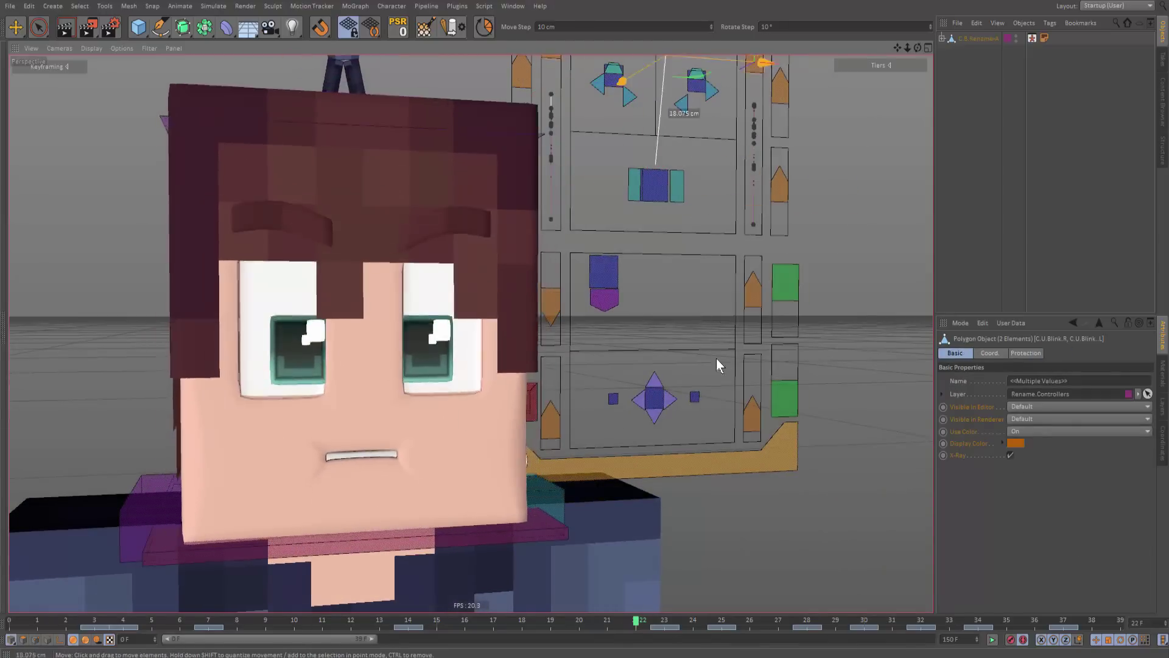
pyautogui.hotkey('ctrl', 'z')
pyautogui.keyDown('alt'); pyautogui.moveTo(451, 475); pyautogui.dragTo(534, 495); pyautogui.keyUp('alt')
pyautogui.keyDown('alt'); pyautogui.moveTo(603, 352); pyautogui.dragTo(616, 412); pyautogui.keyUp('alt')
pyautogui.keyDown('alt'); pyautogui.moveTo(512, 409); pyautogui.dragTo(476, 425); pyautogui.keyUp('alt')
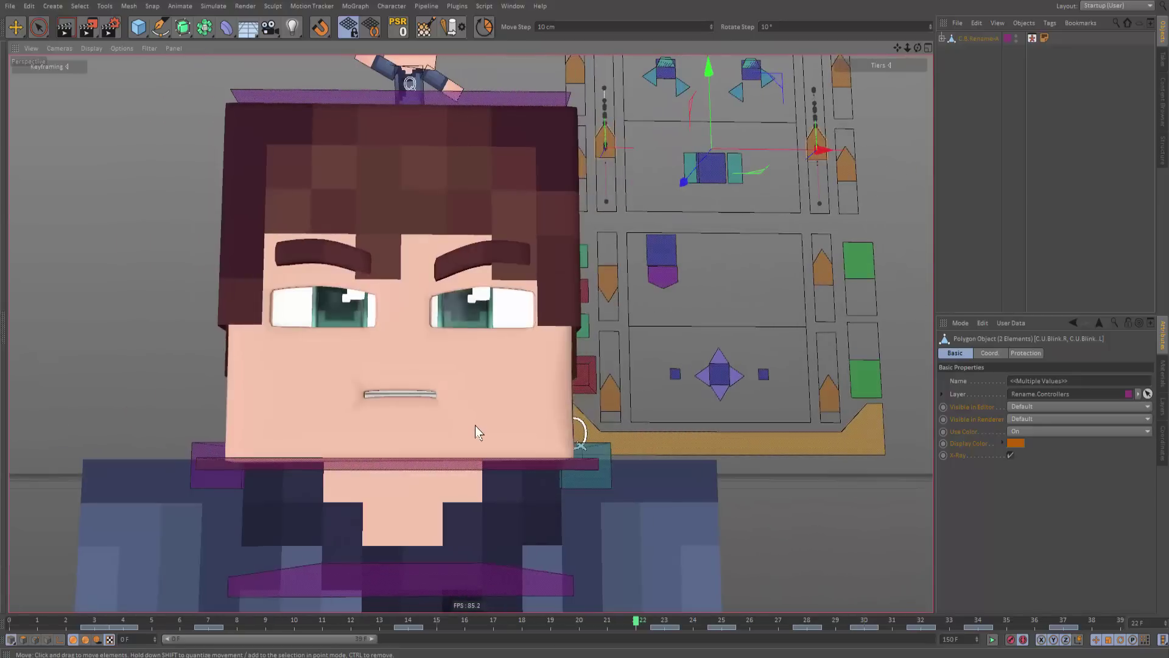